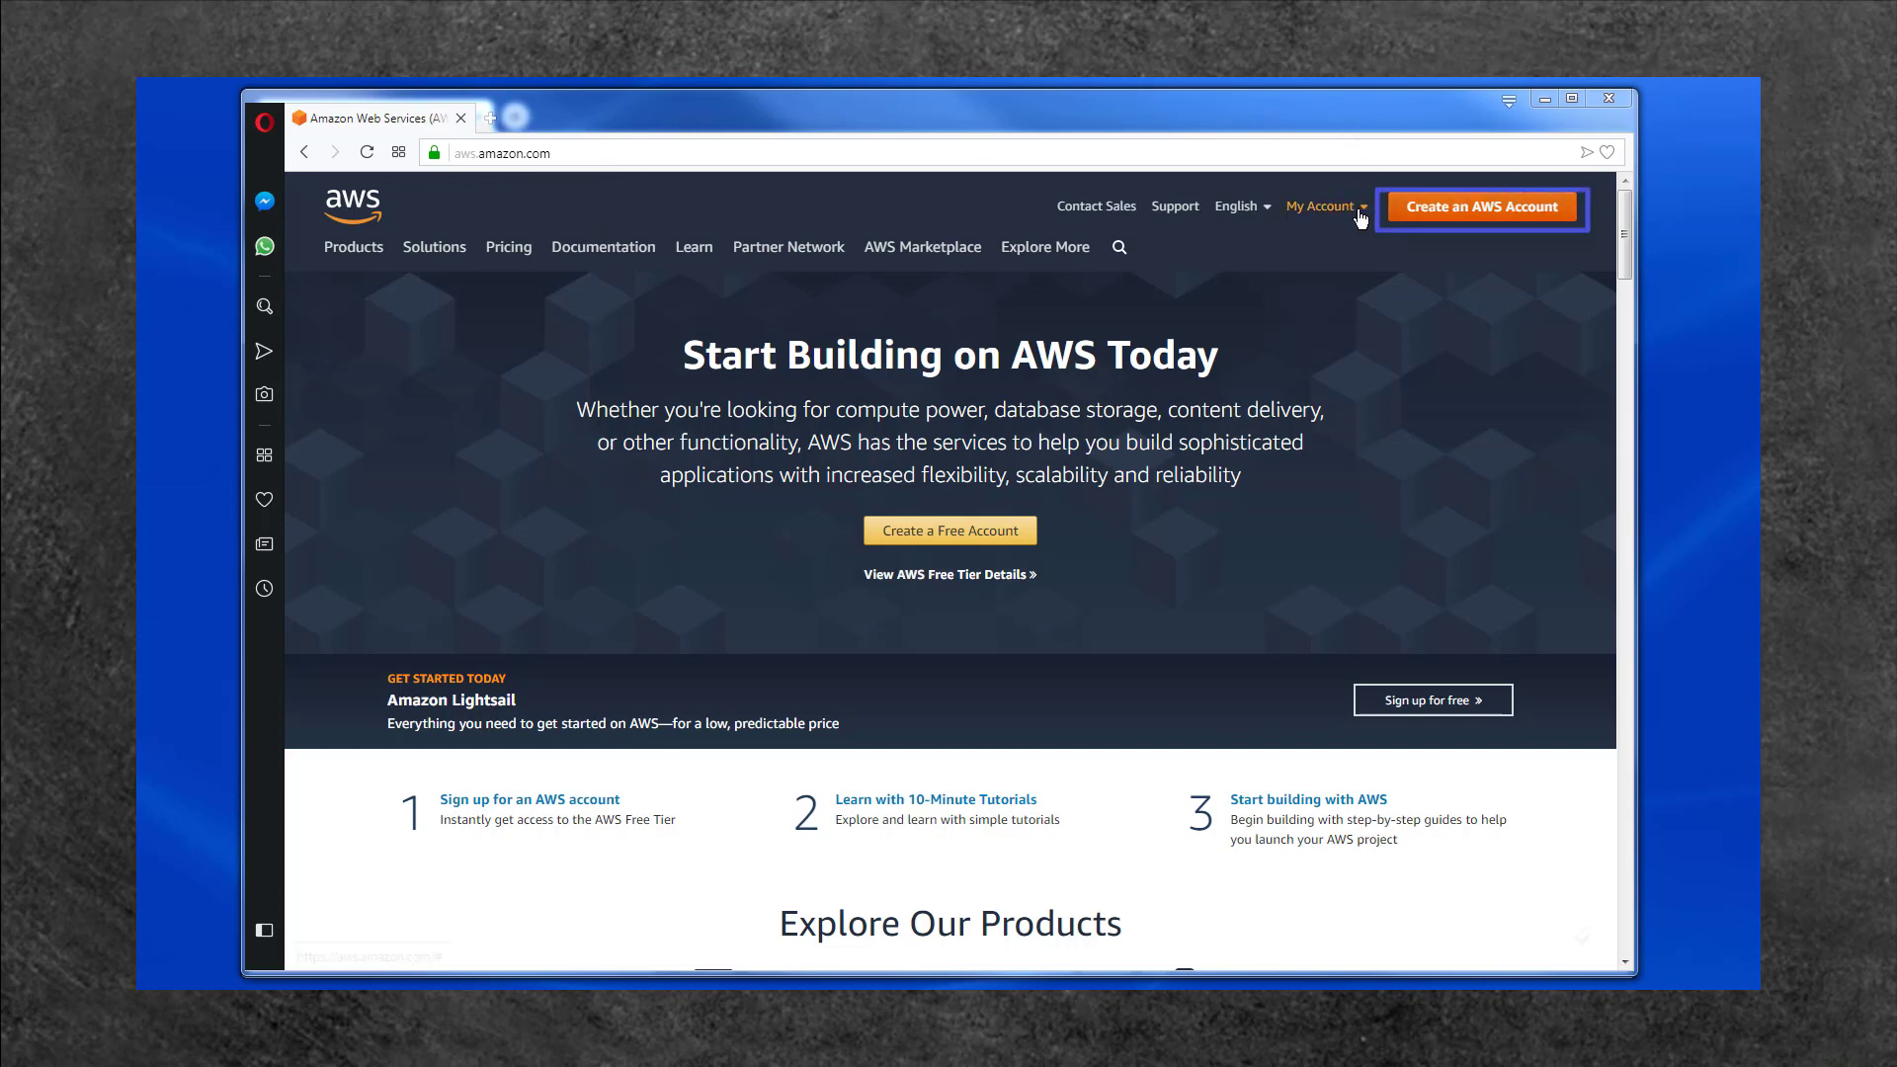
Go from My Account to the AWS Management Console's IAM service and list its users.
left_click(1360, 214)
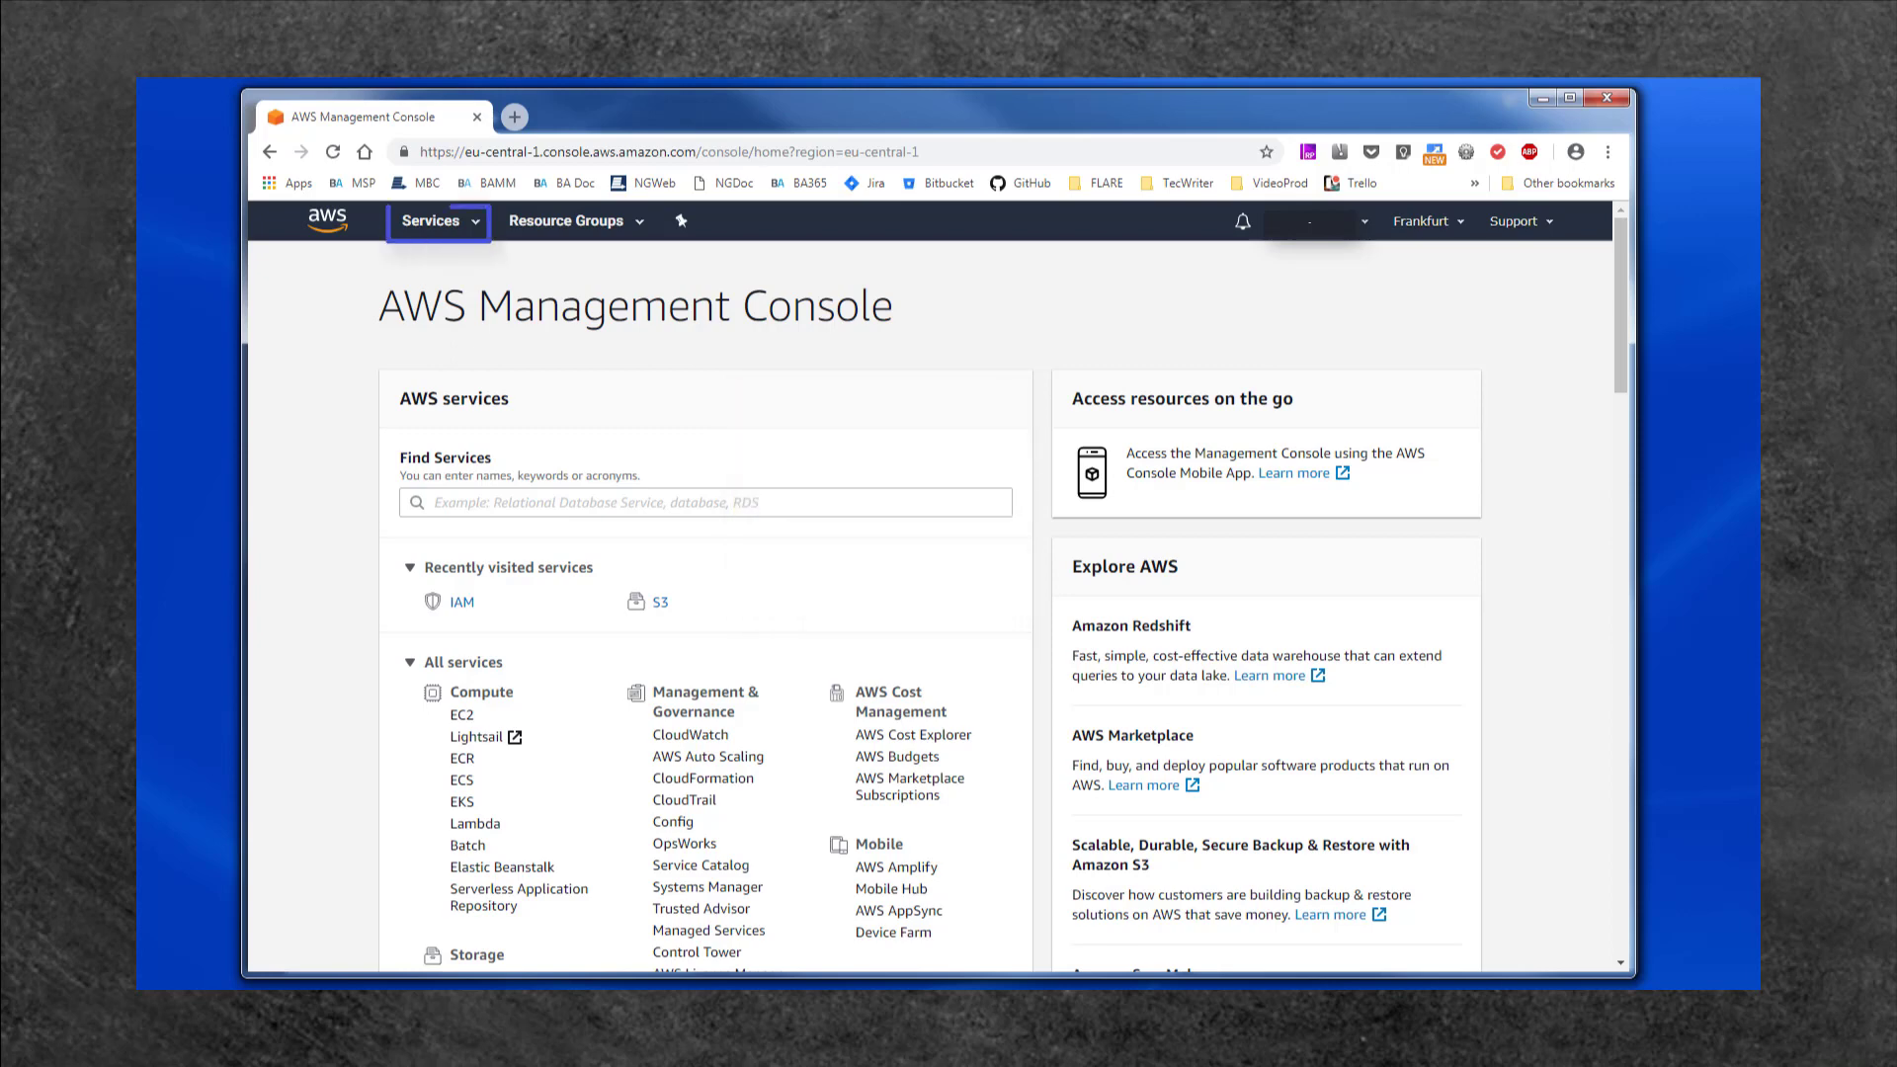
left_click(472, 230)
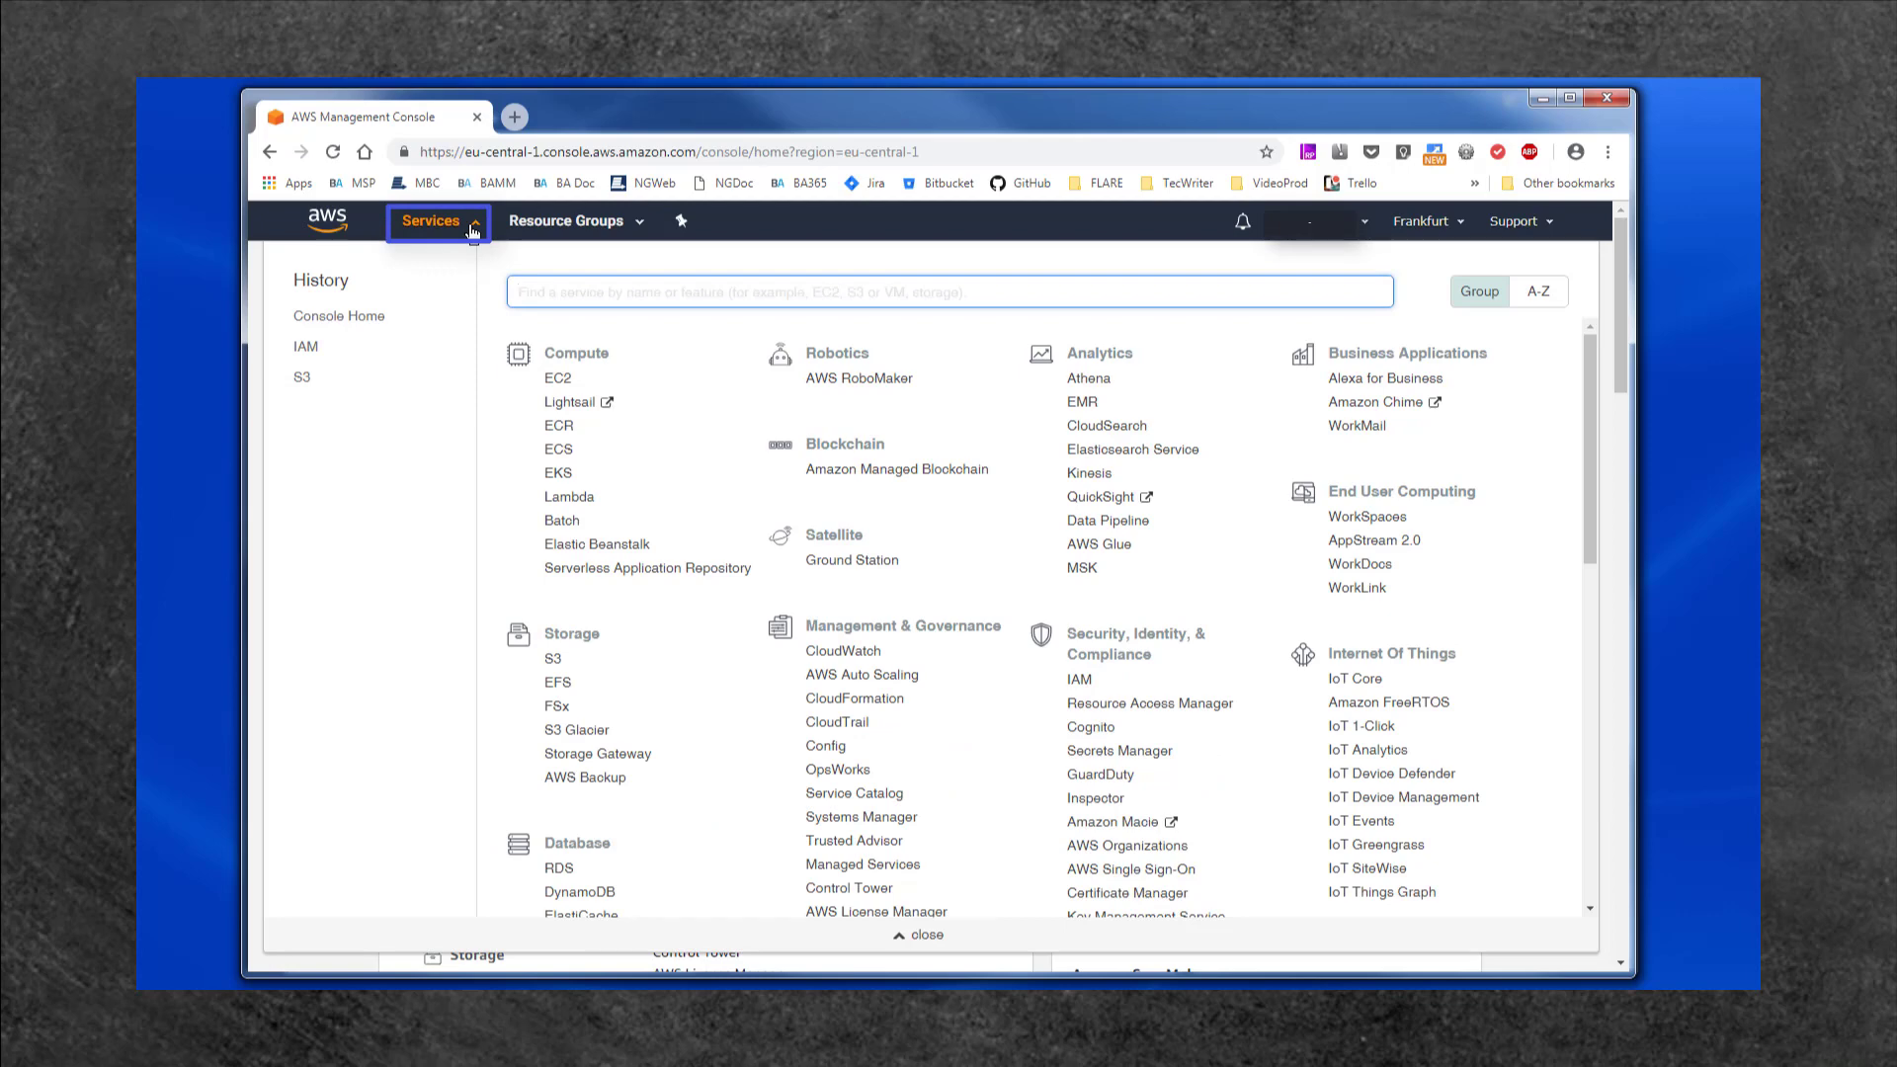
left_click(1078, 680)
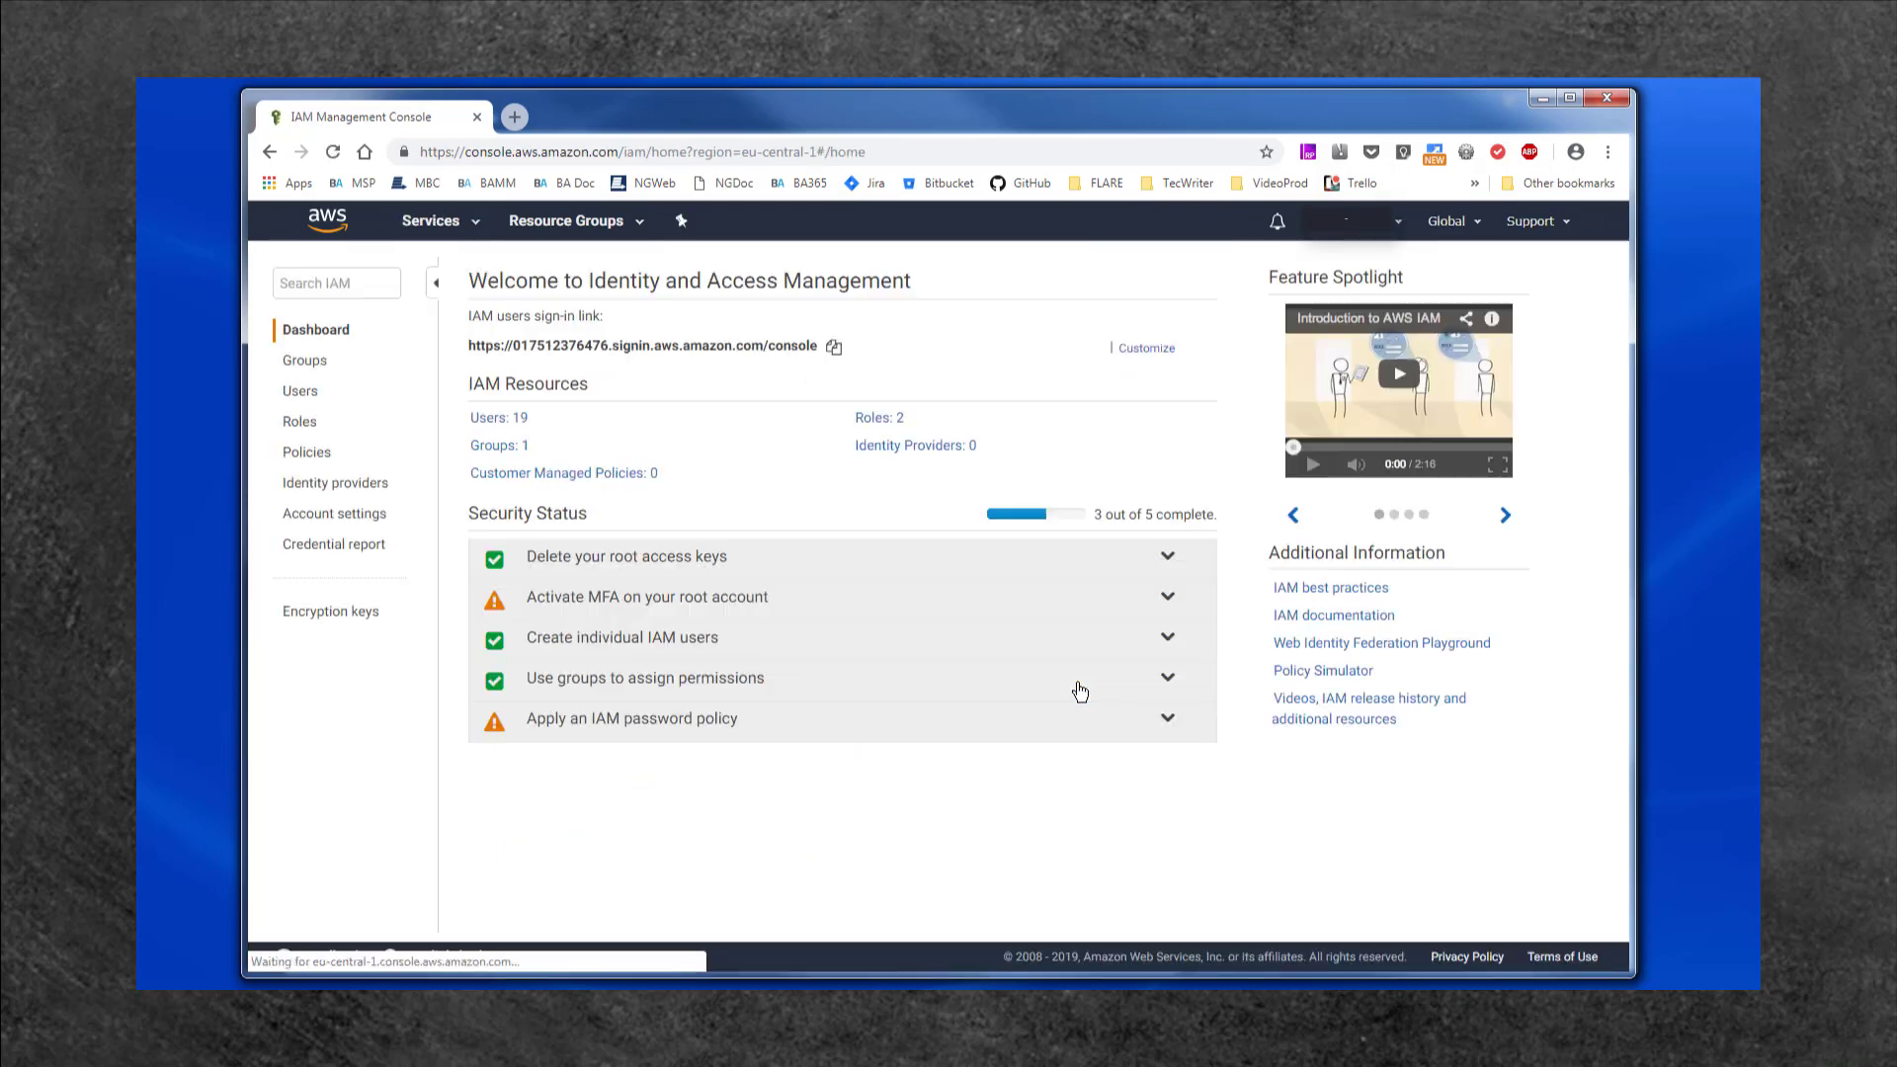
left_click(302, 395)
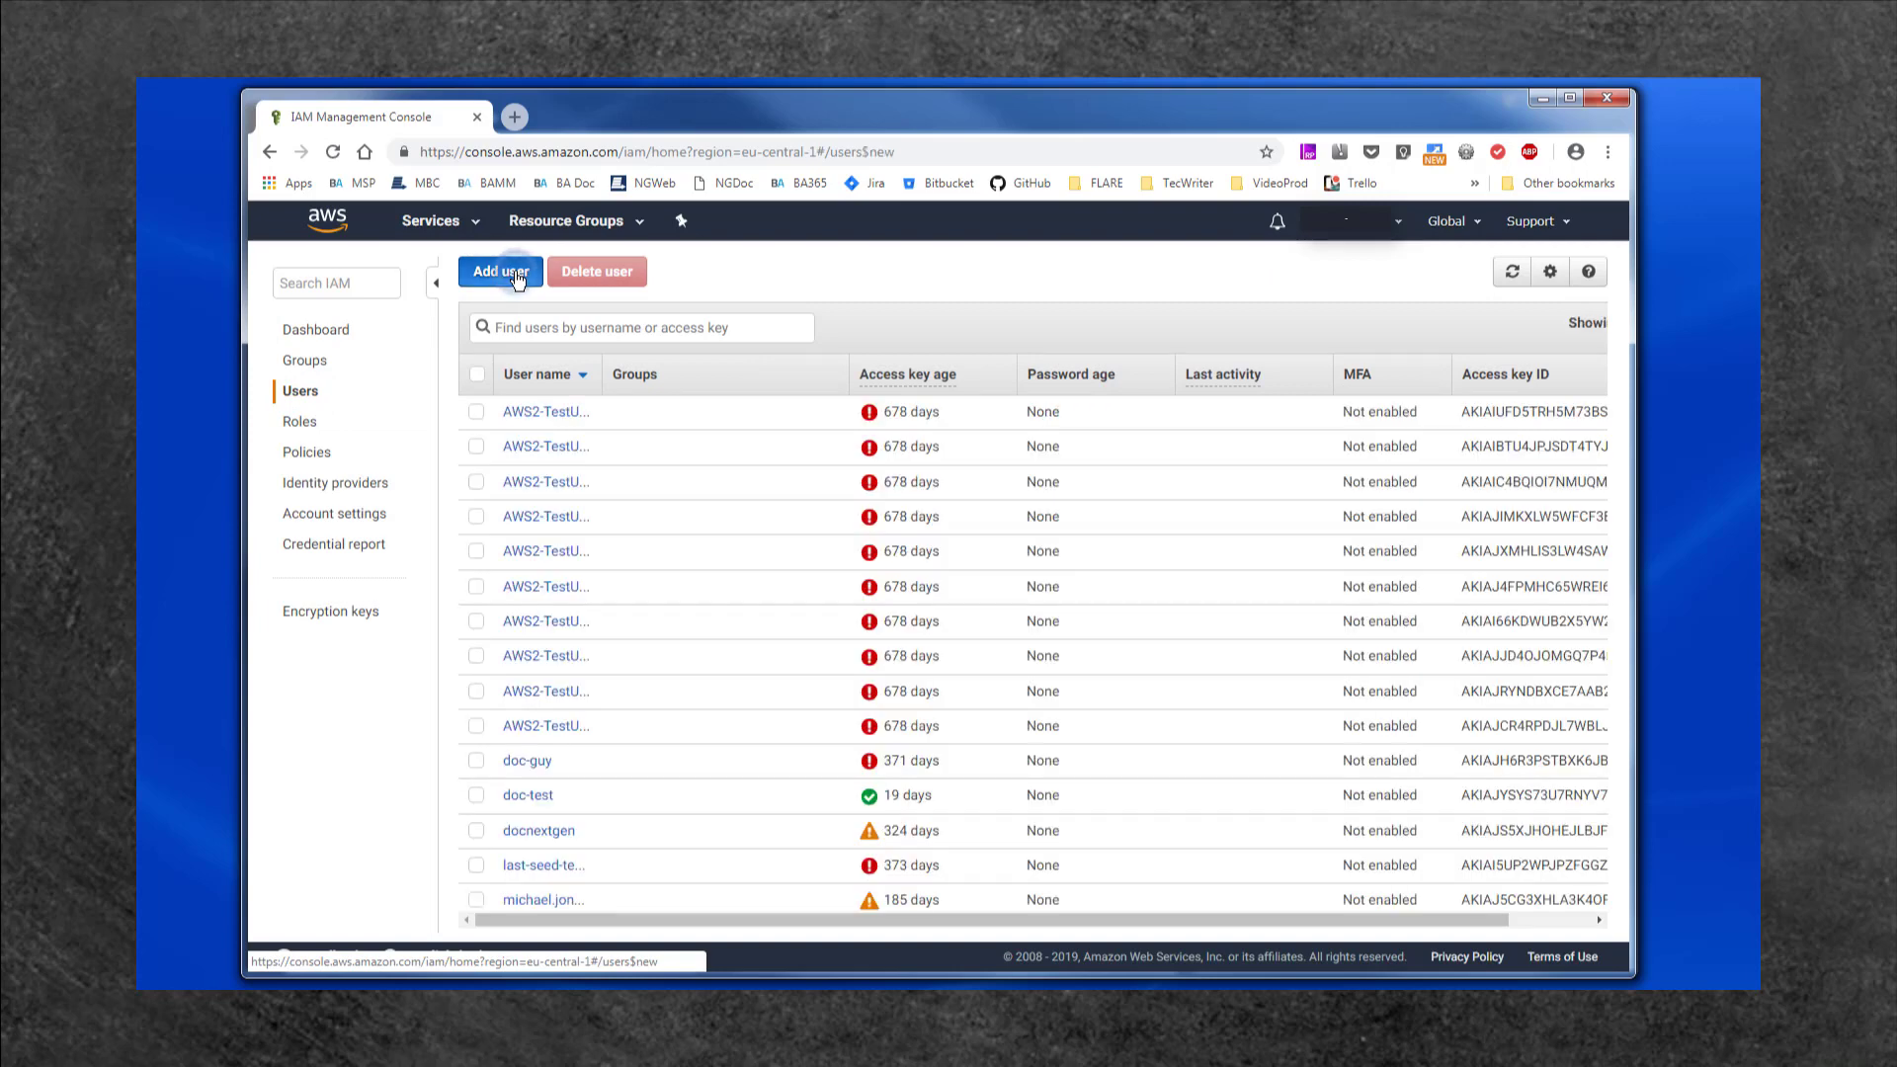
Add a new IAM user named backupuser with programmatic access.
left_click(514, 274)
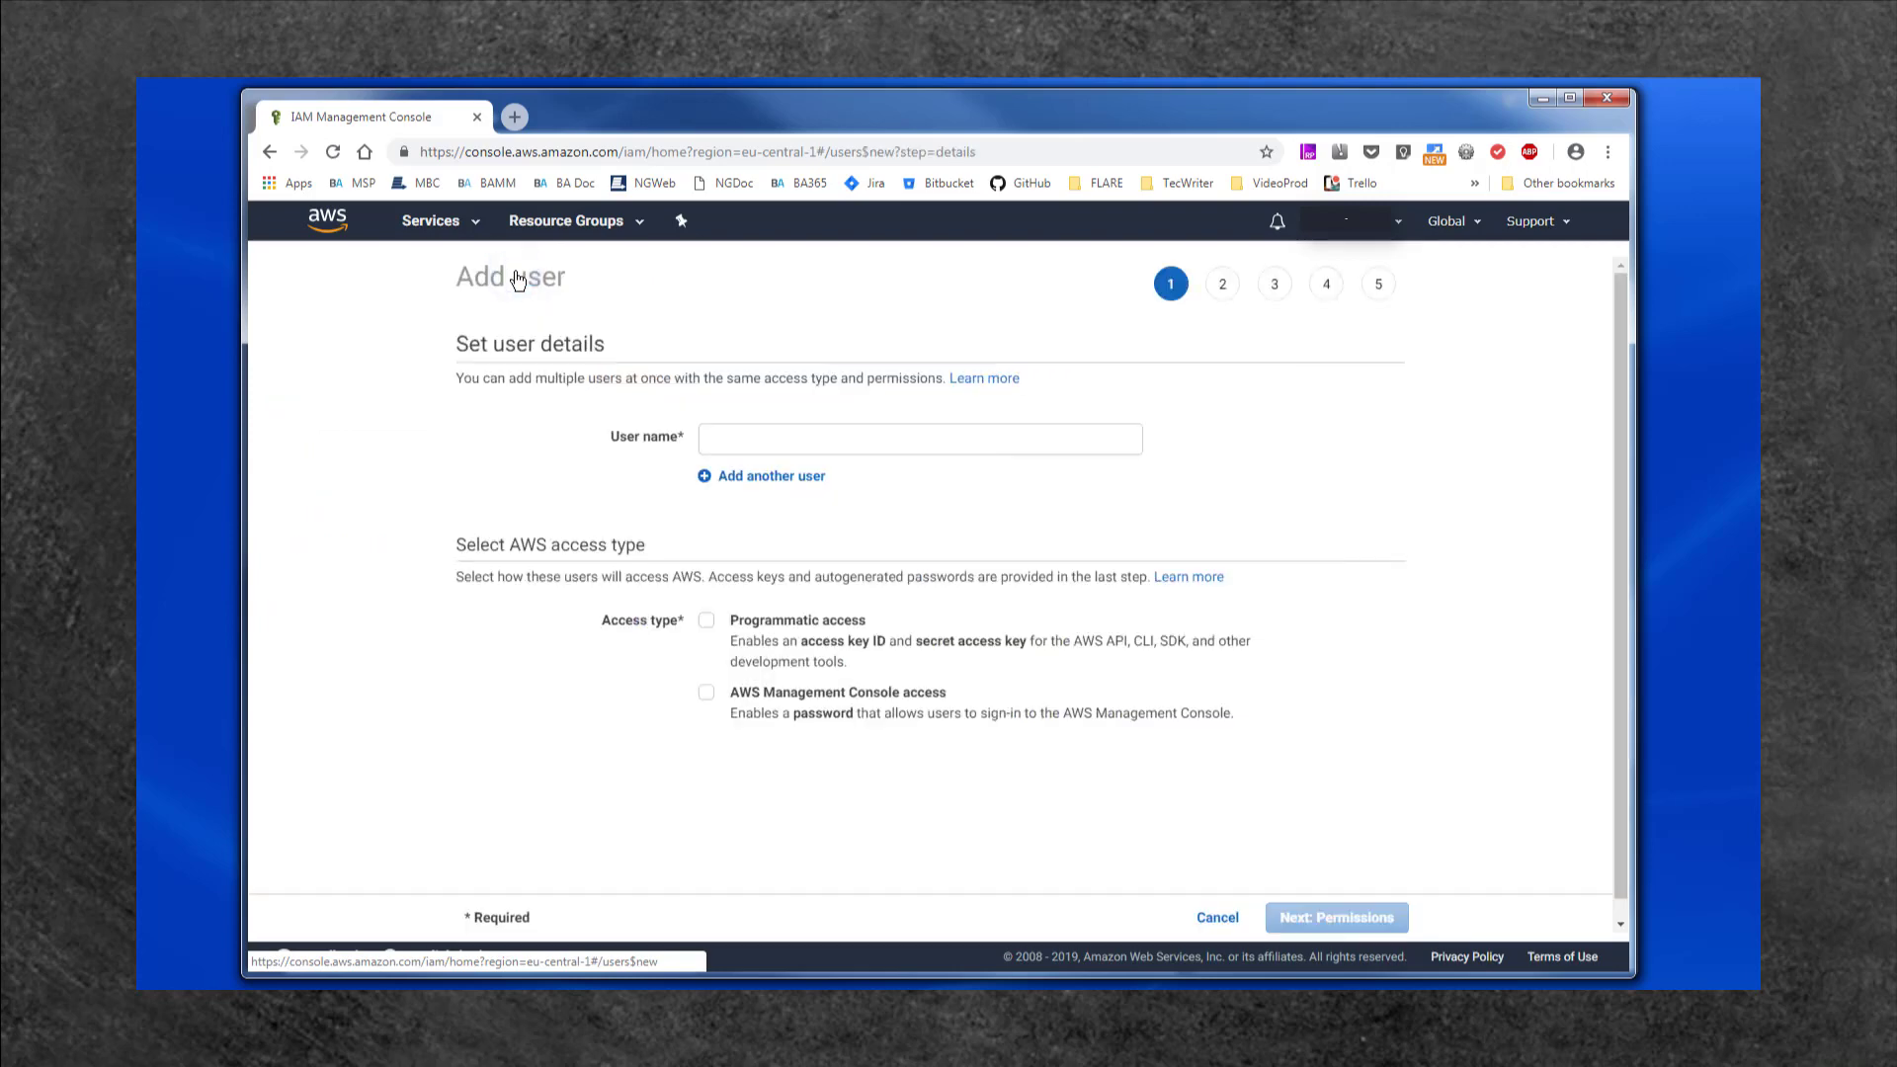
right_click(721, 436)
left_click(790, 549)
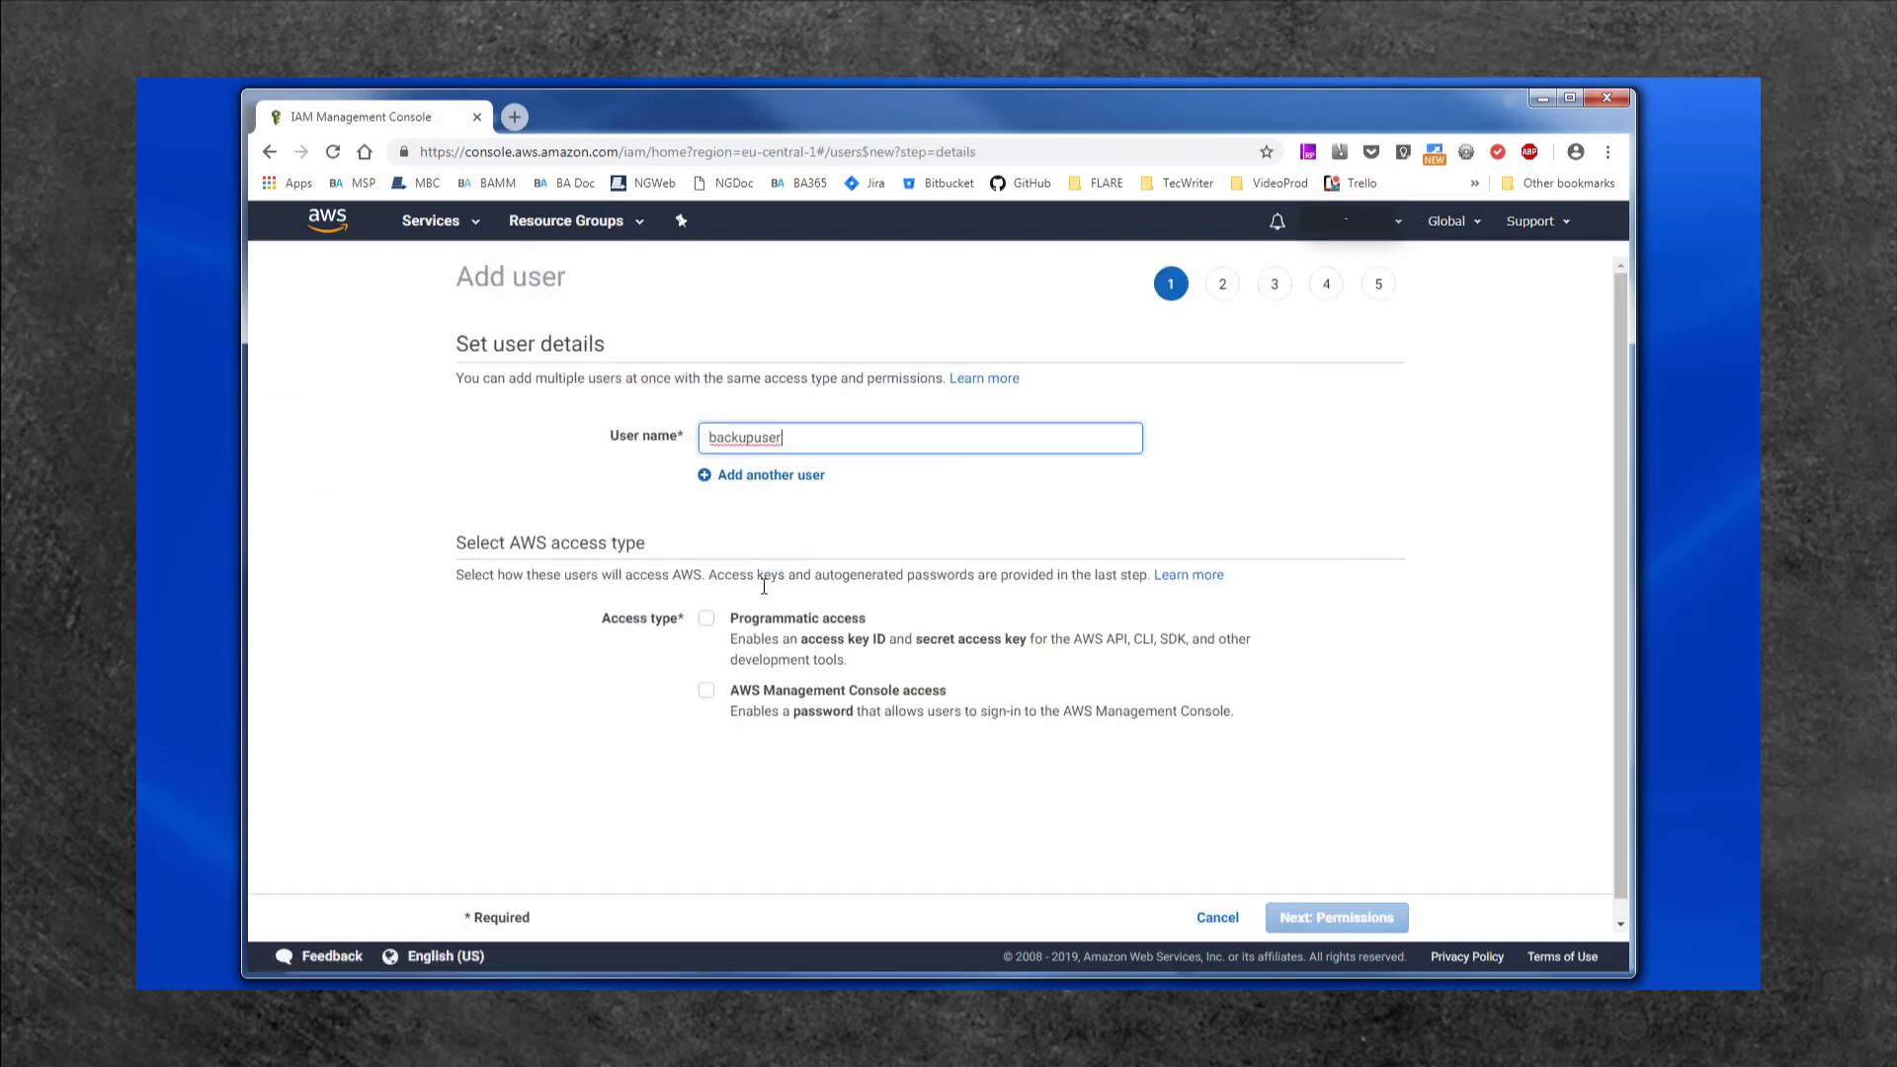
left_click(706, 619)
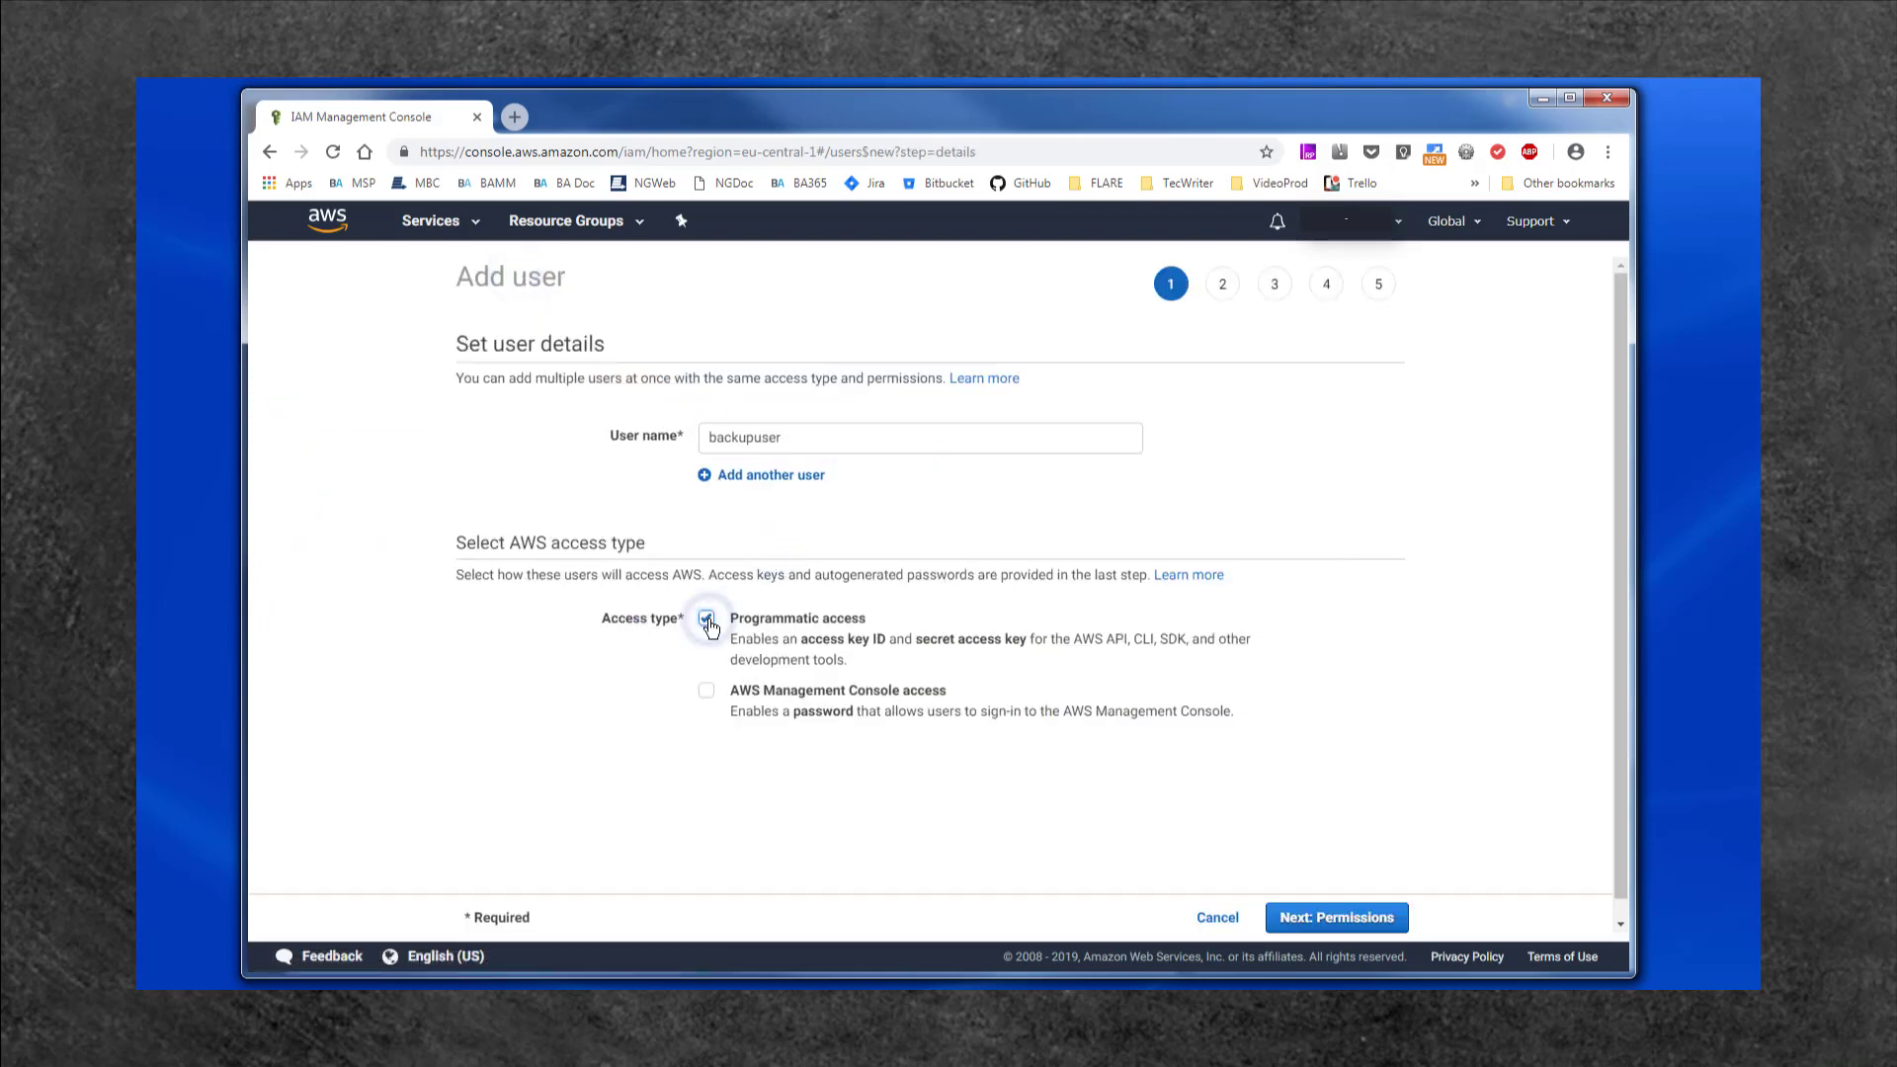
left_click(1321, 919)
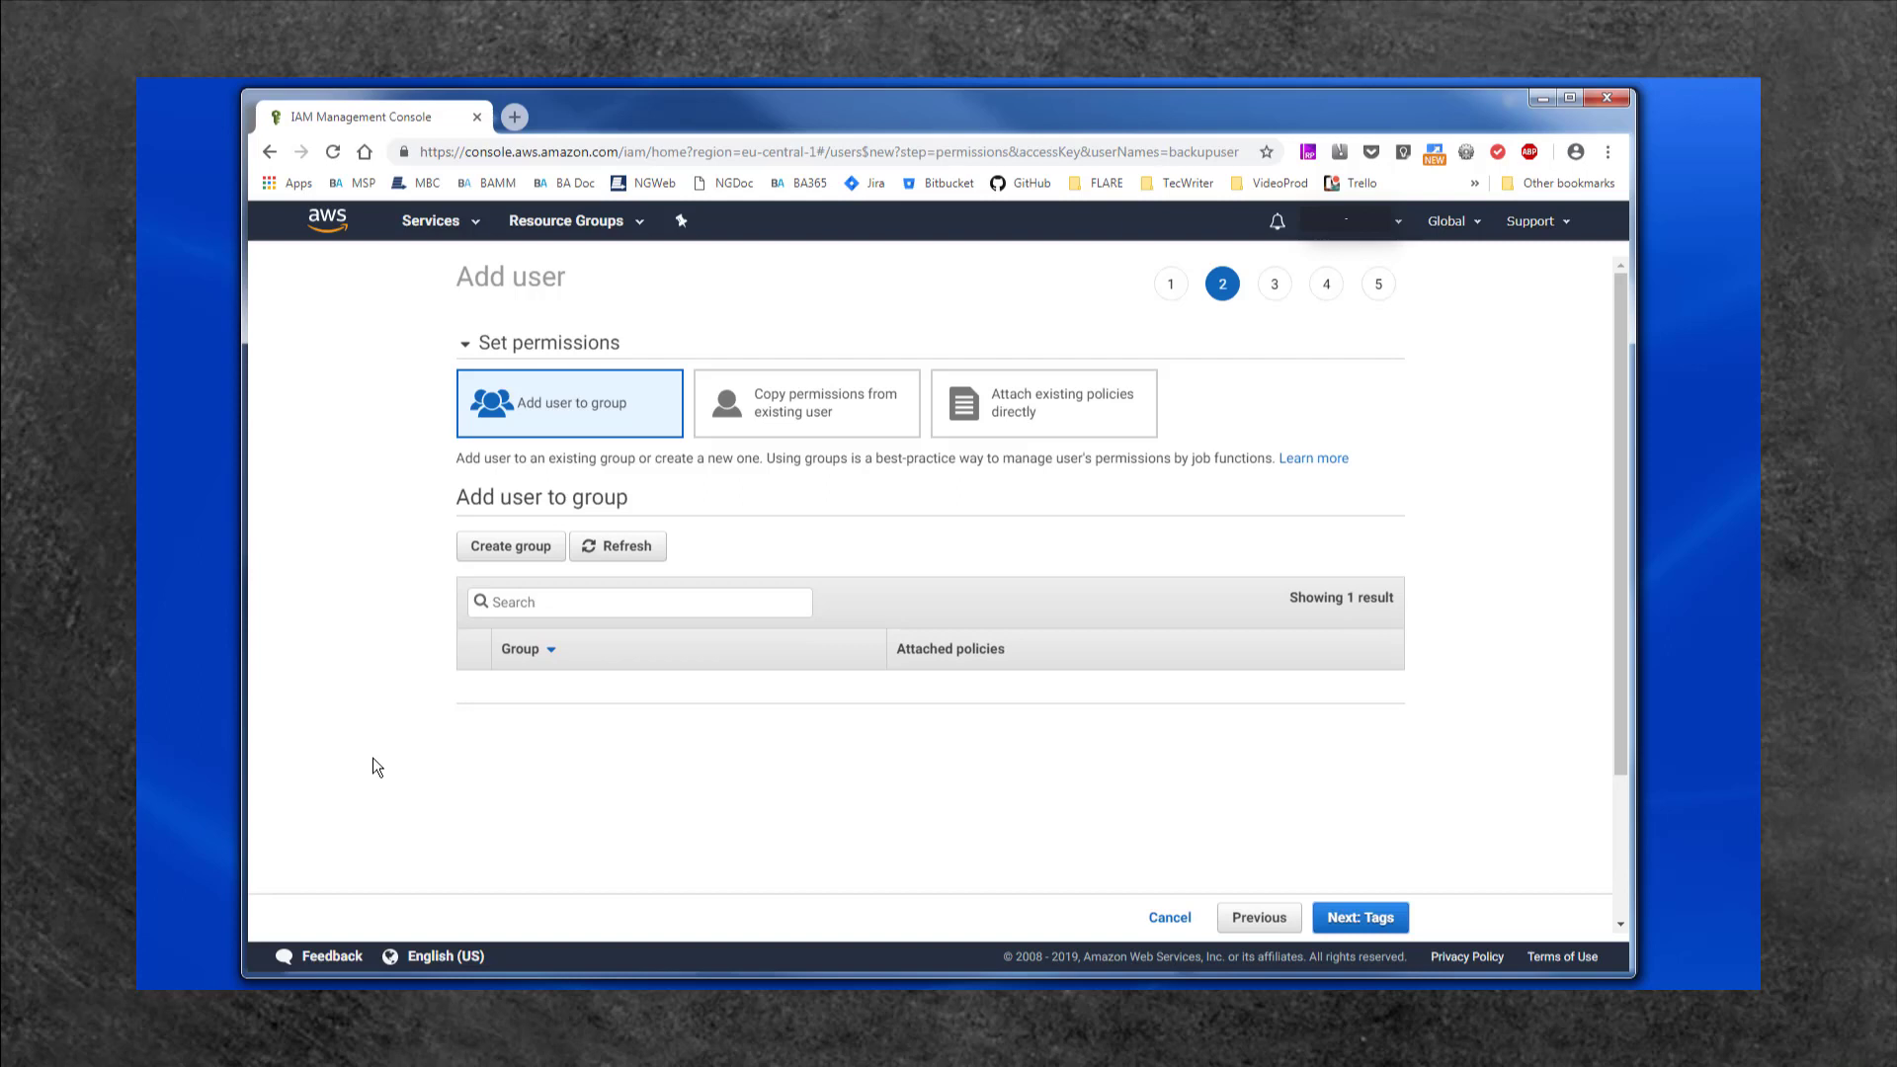
Create the group backupusergroup with the PowerUserAccess policy attached.
left_click(512, 548)
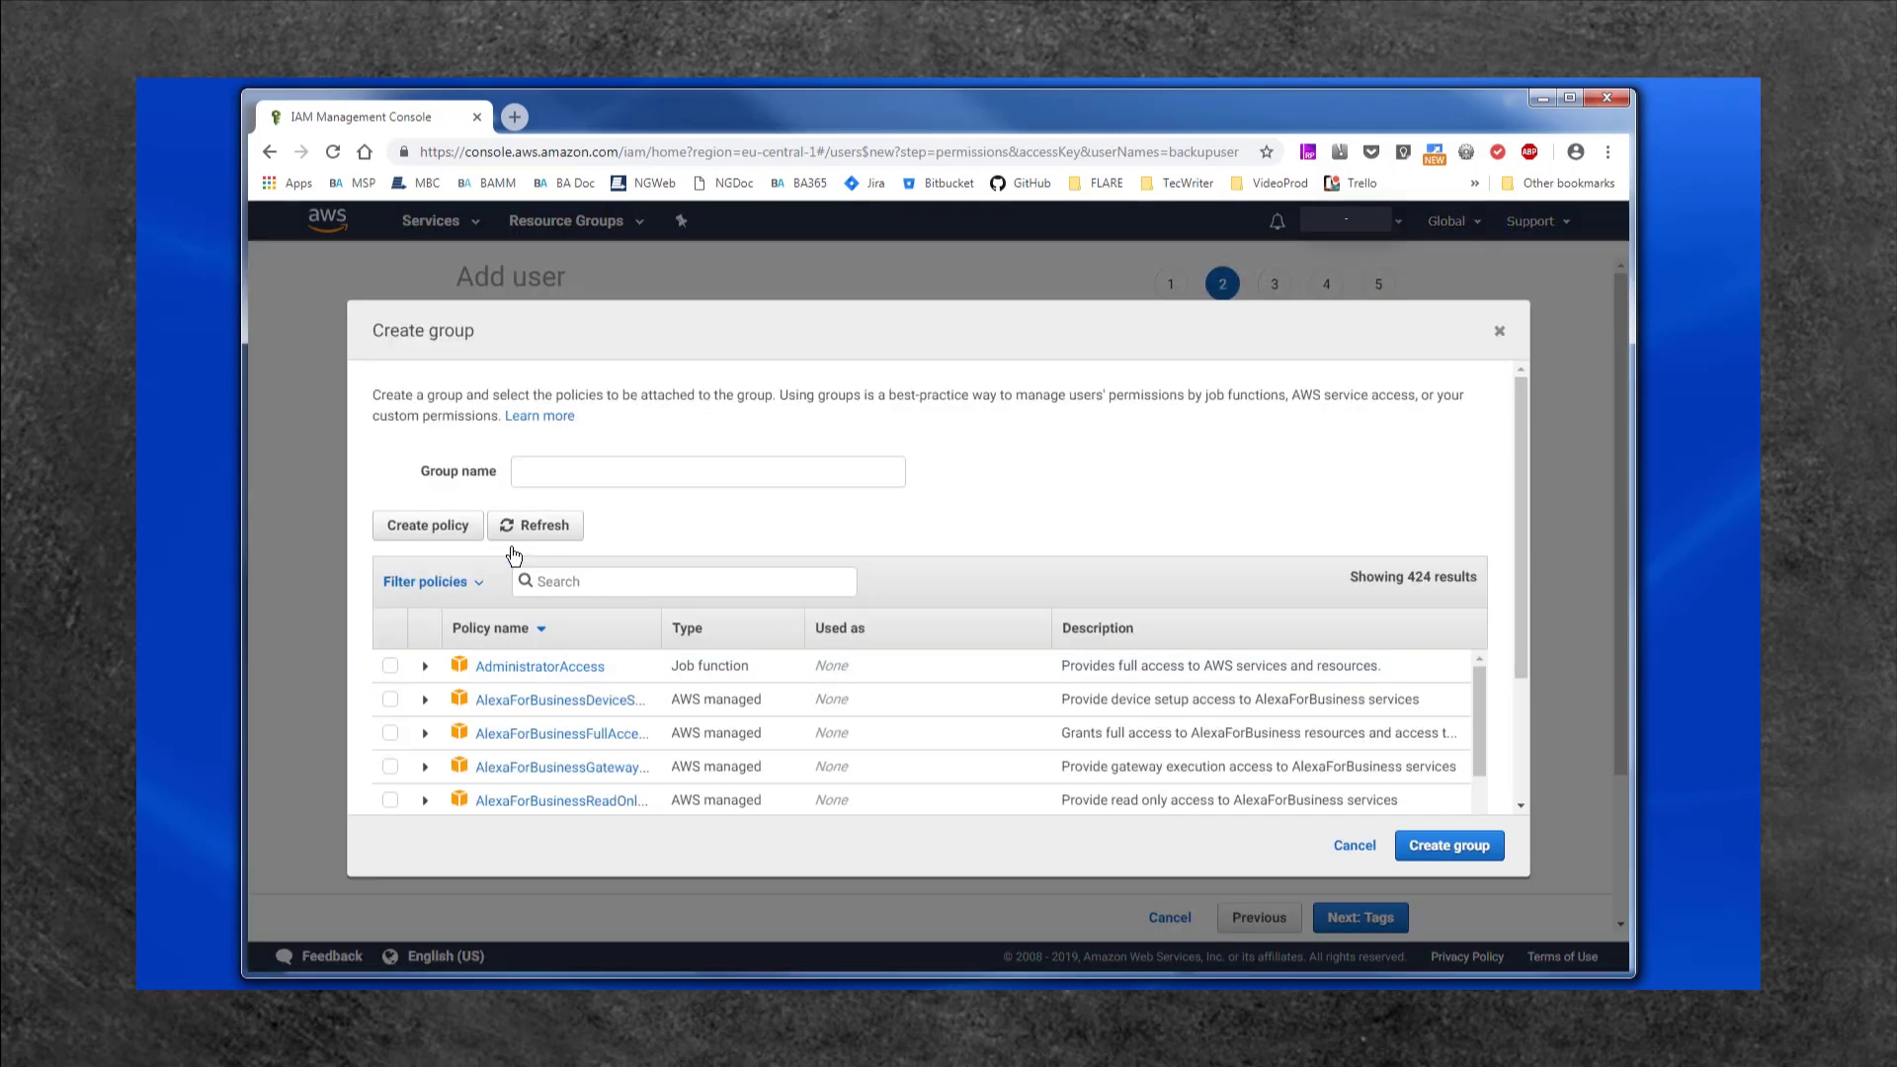
left_click(515, 468)
right_click(515, 468)
left_click(618, 579)
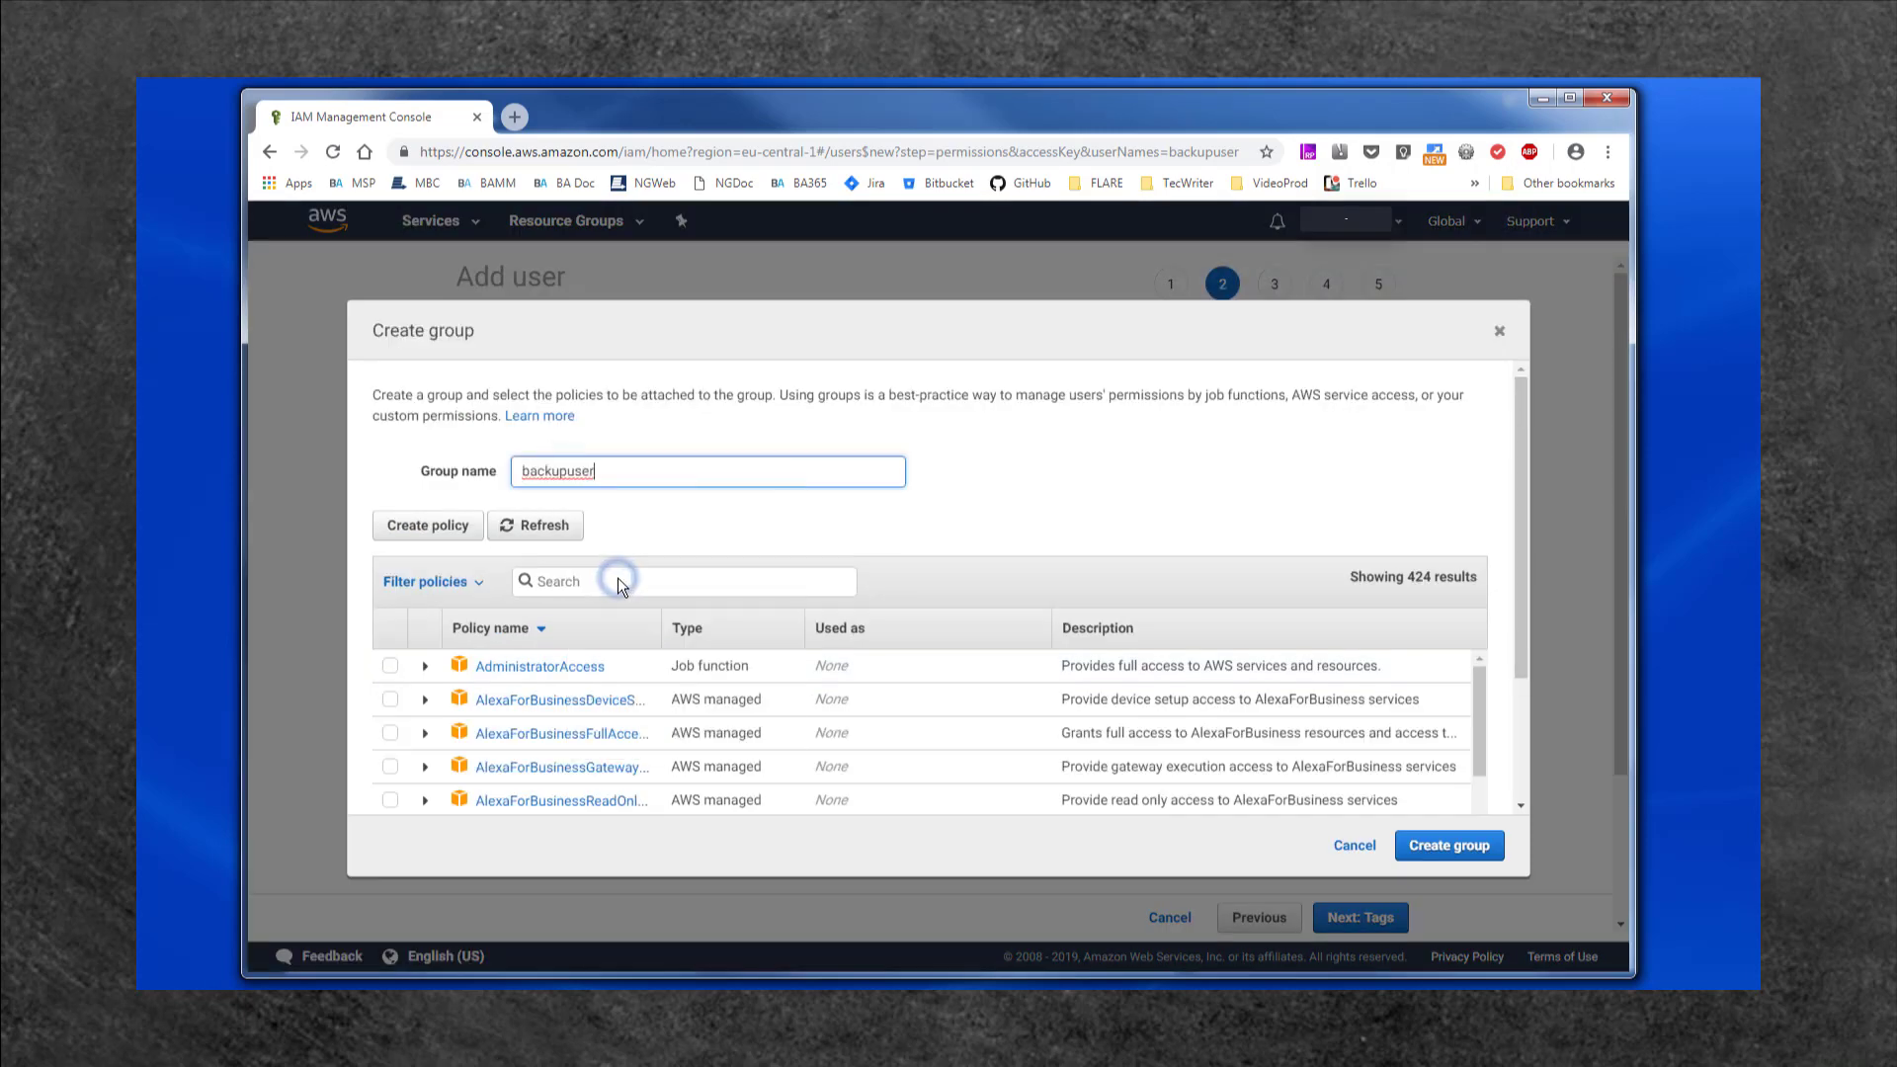
type("group")
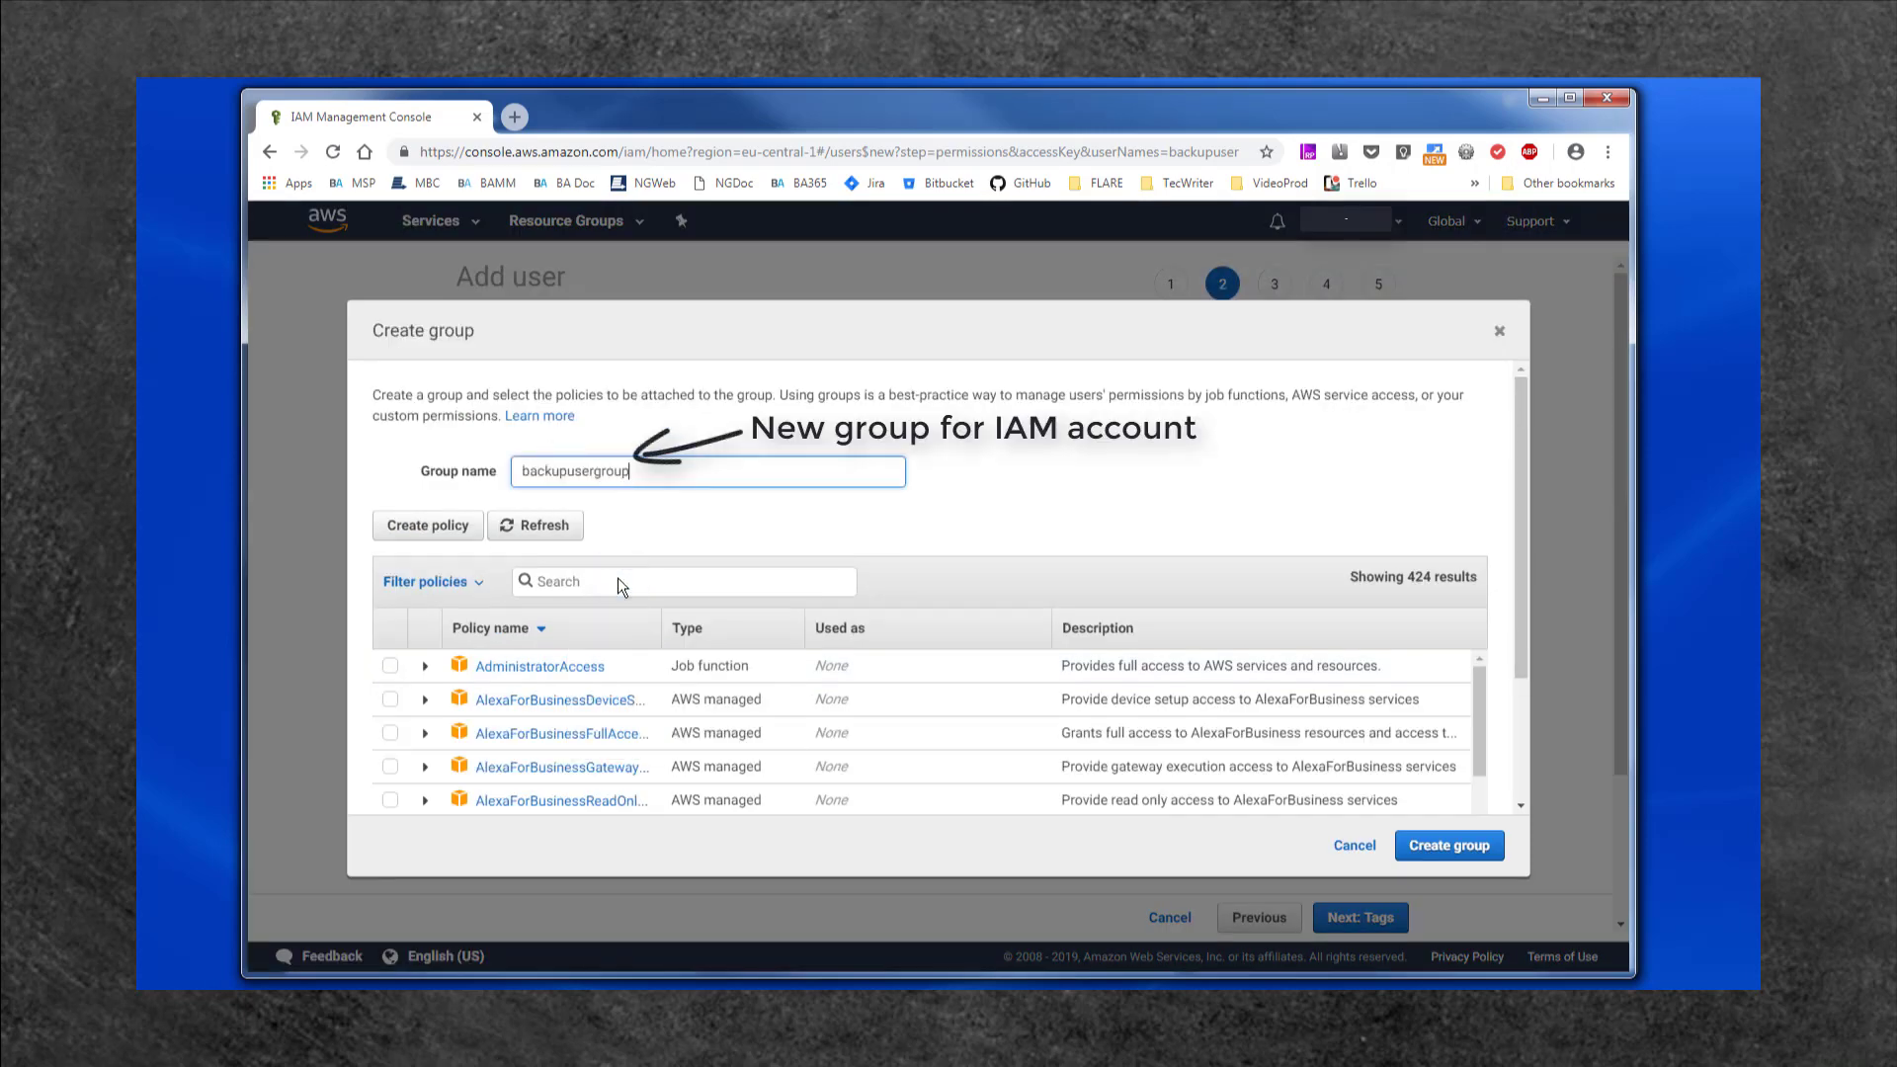
left_click(619, 583)
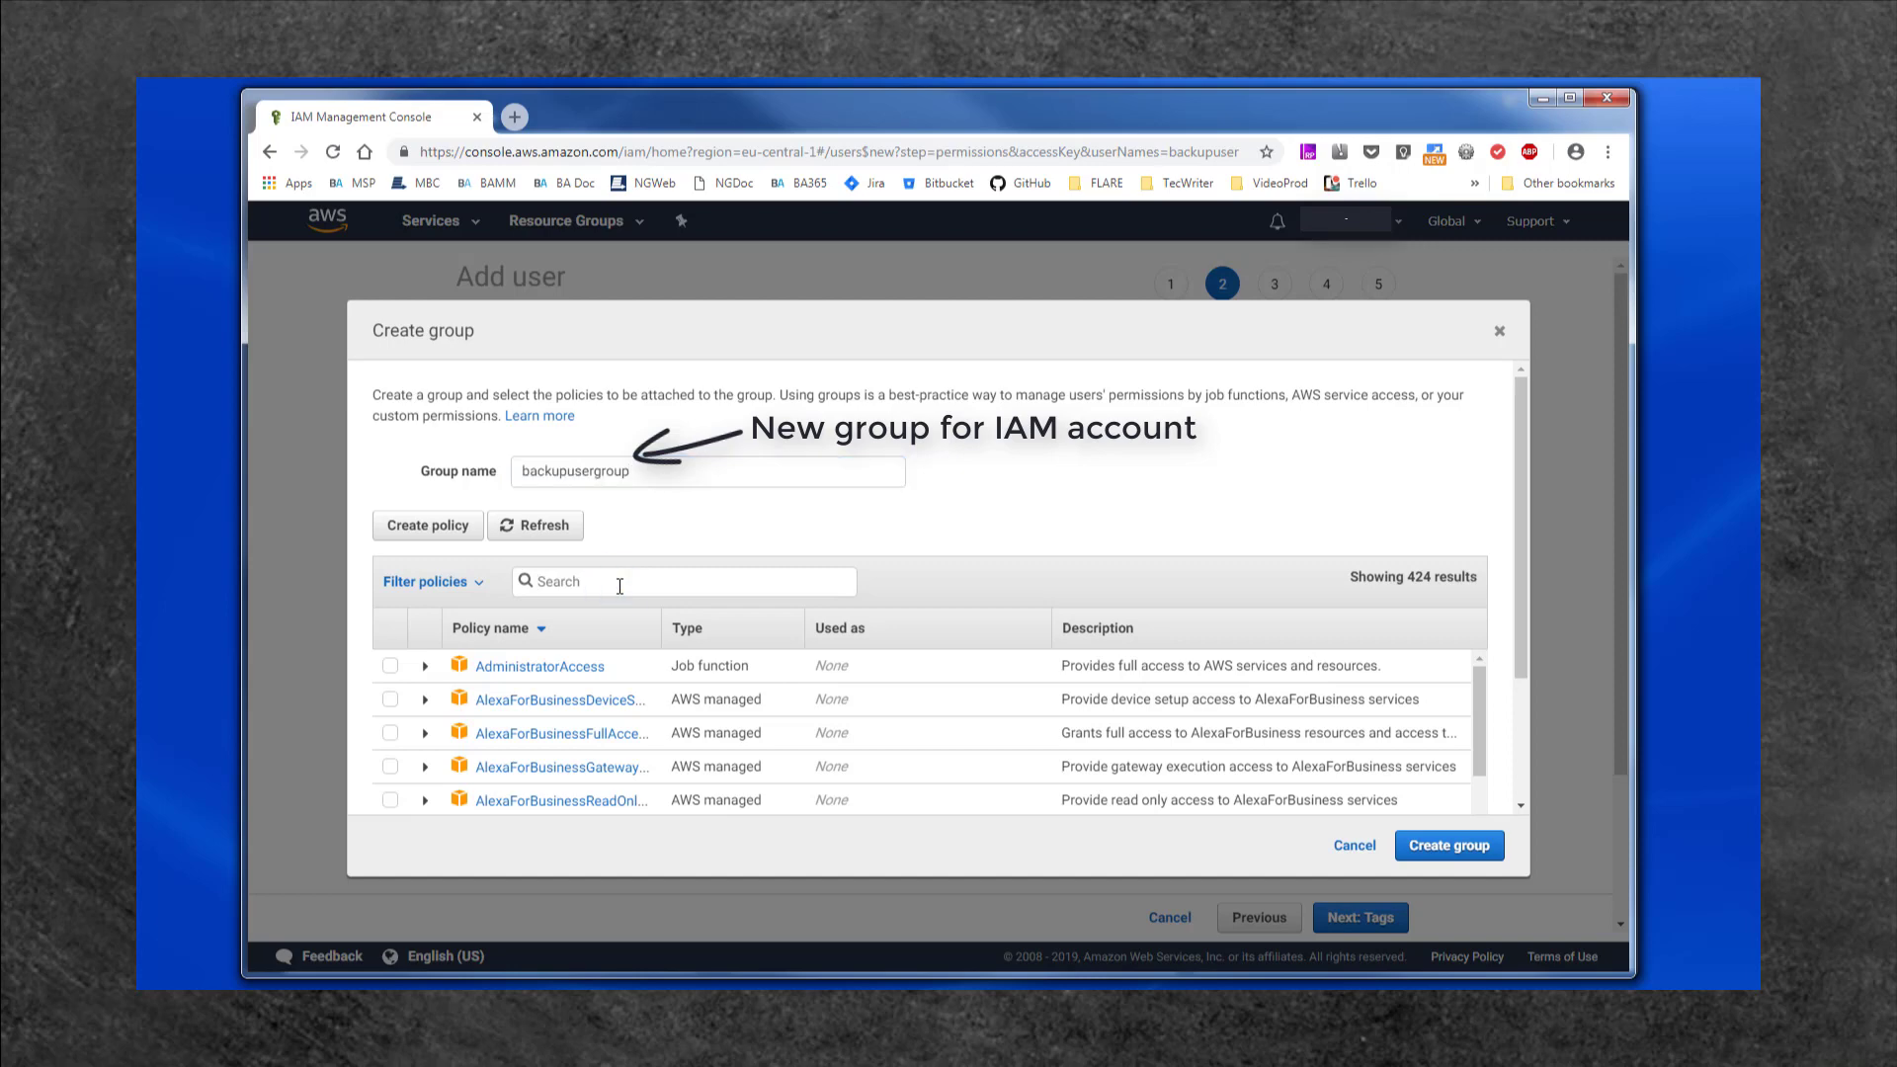
type("power")
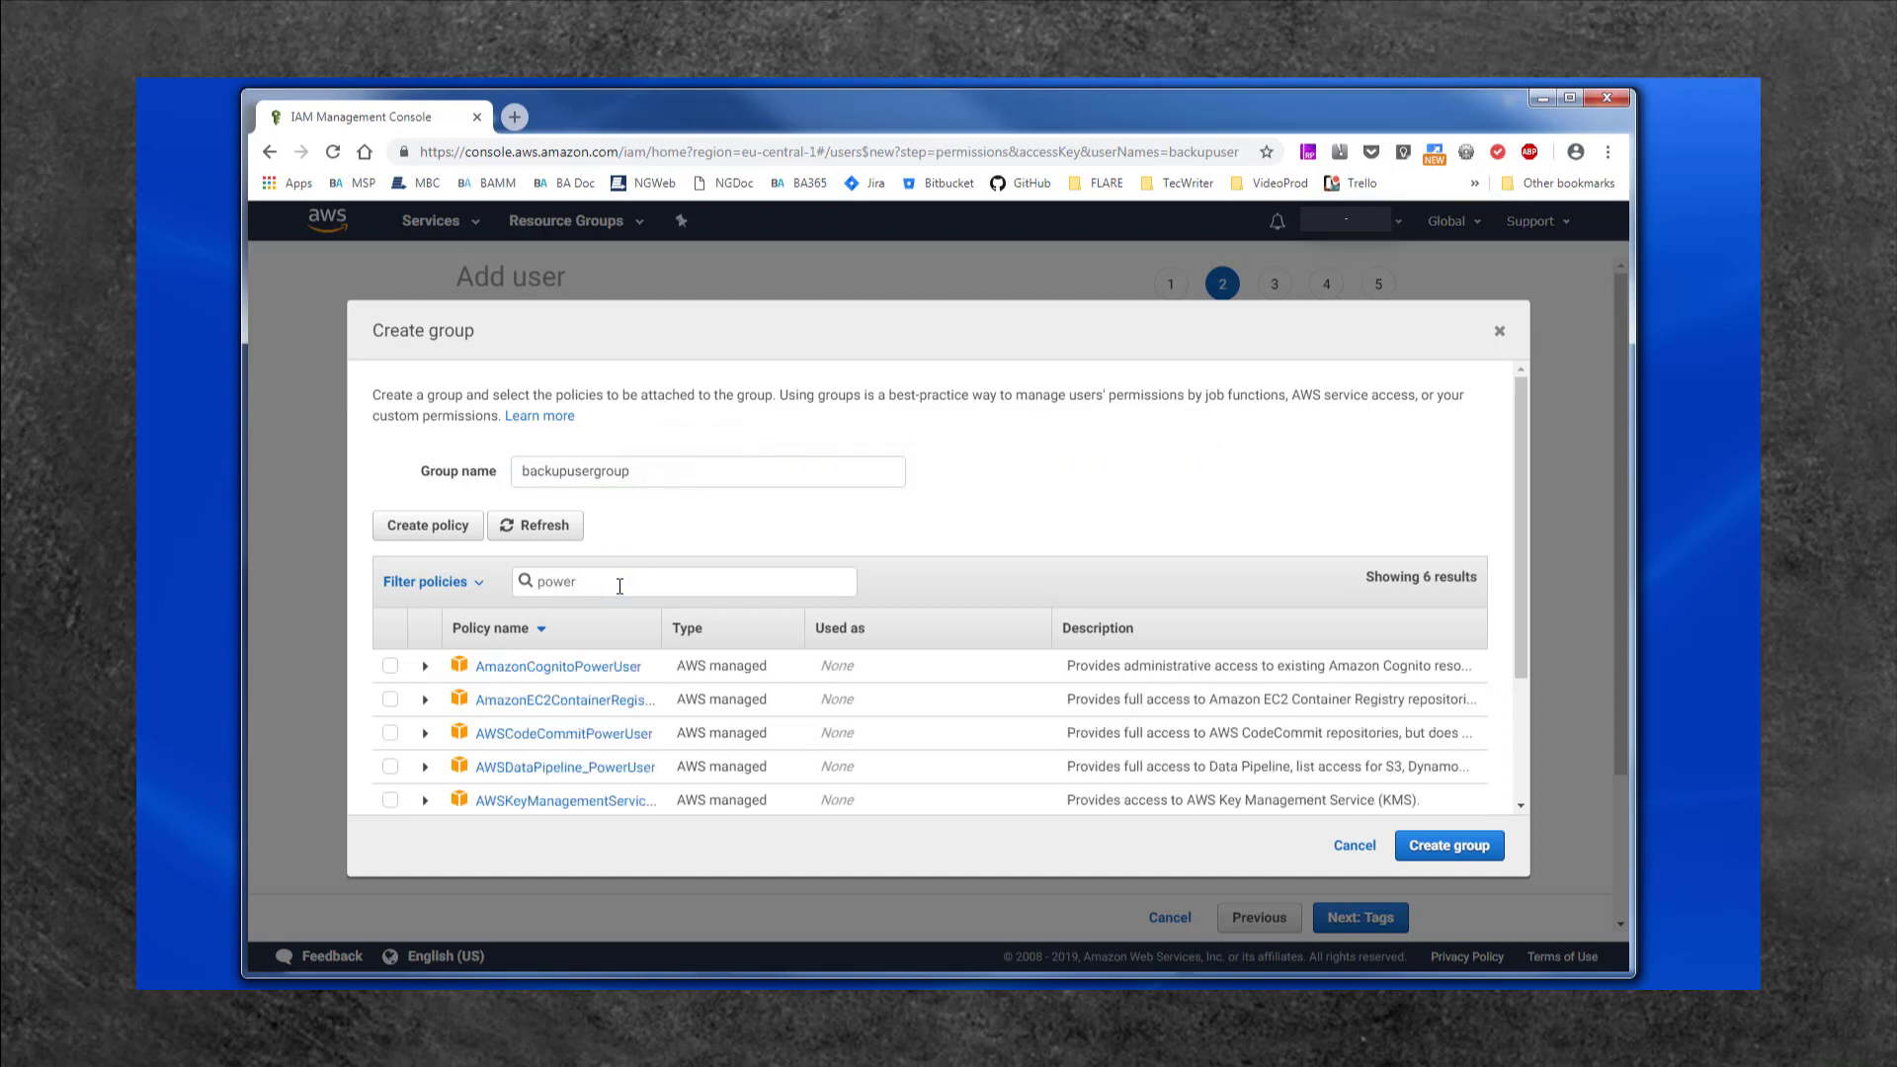
scroll(633, 760, "down", 1)
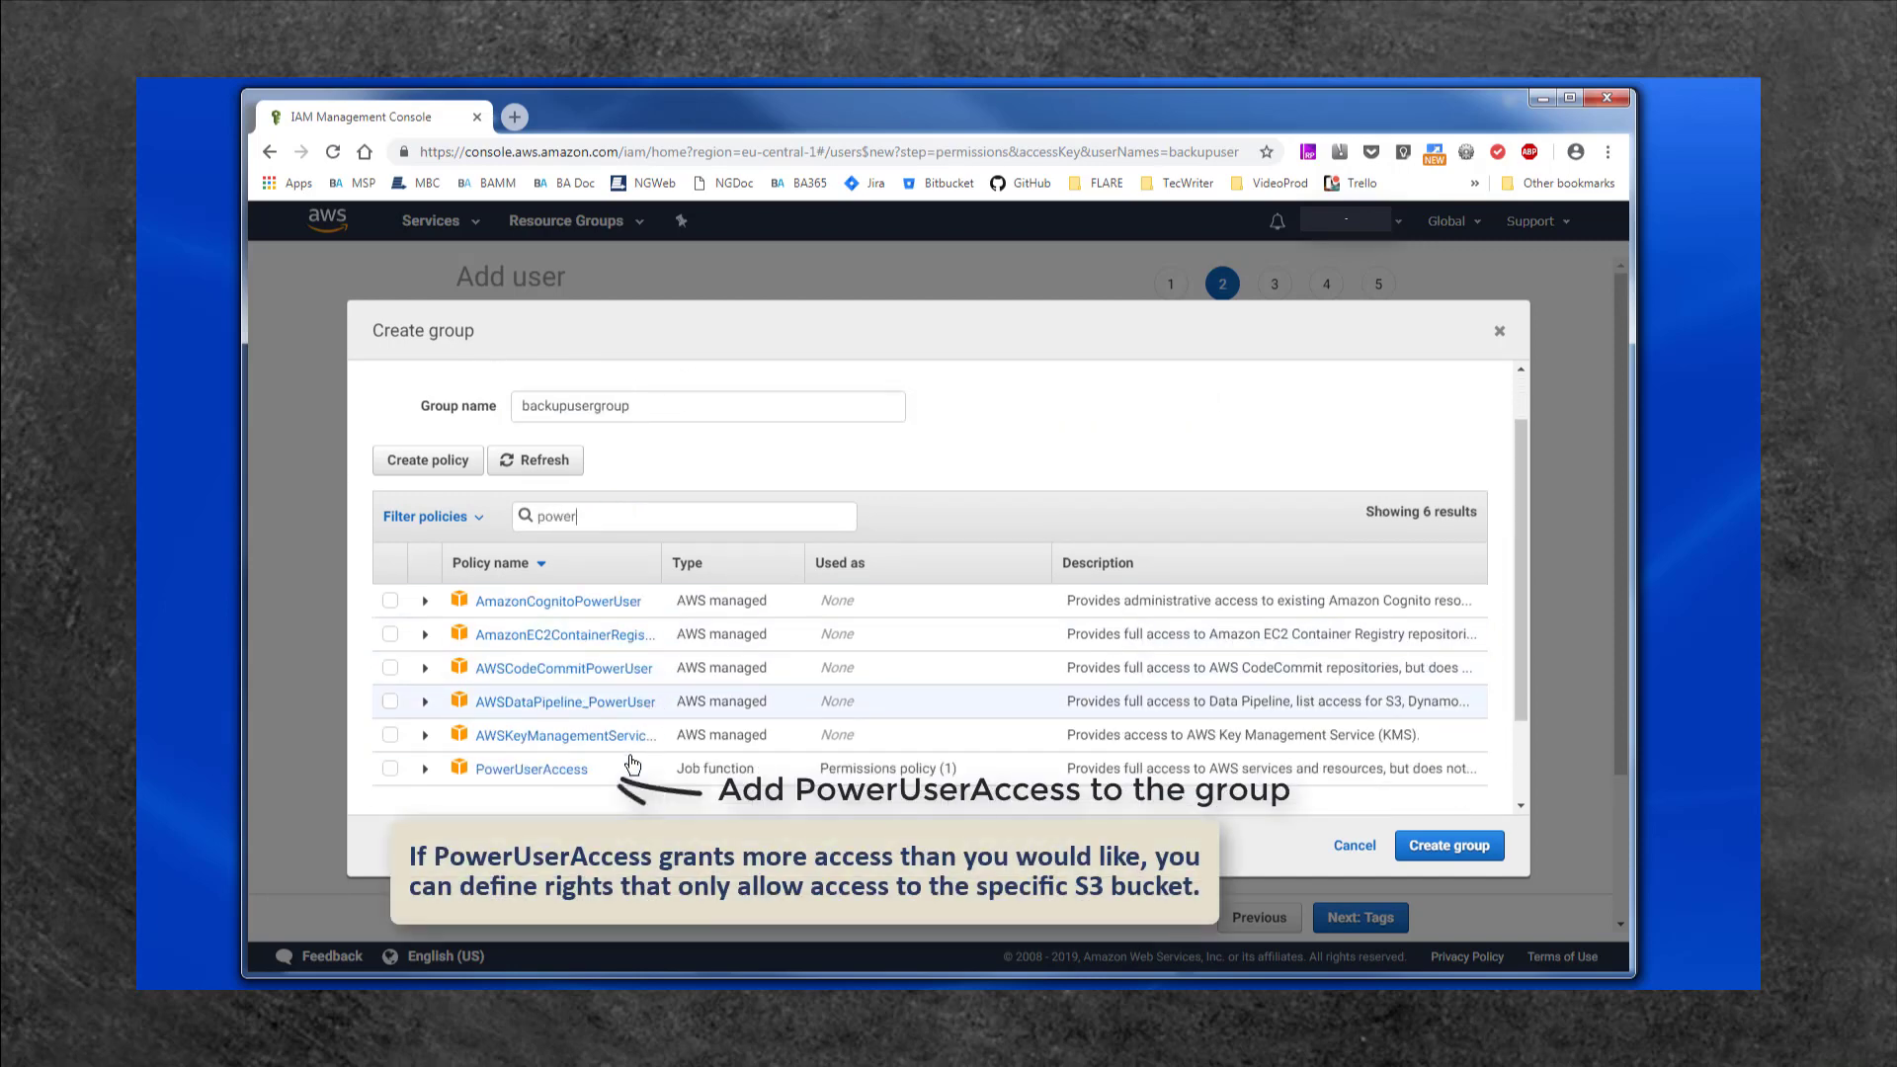
left_click(390, 769)
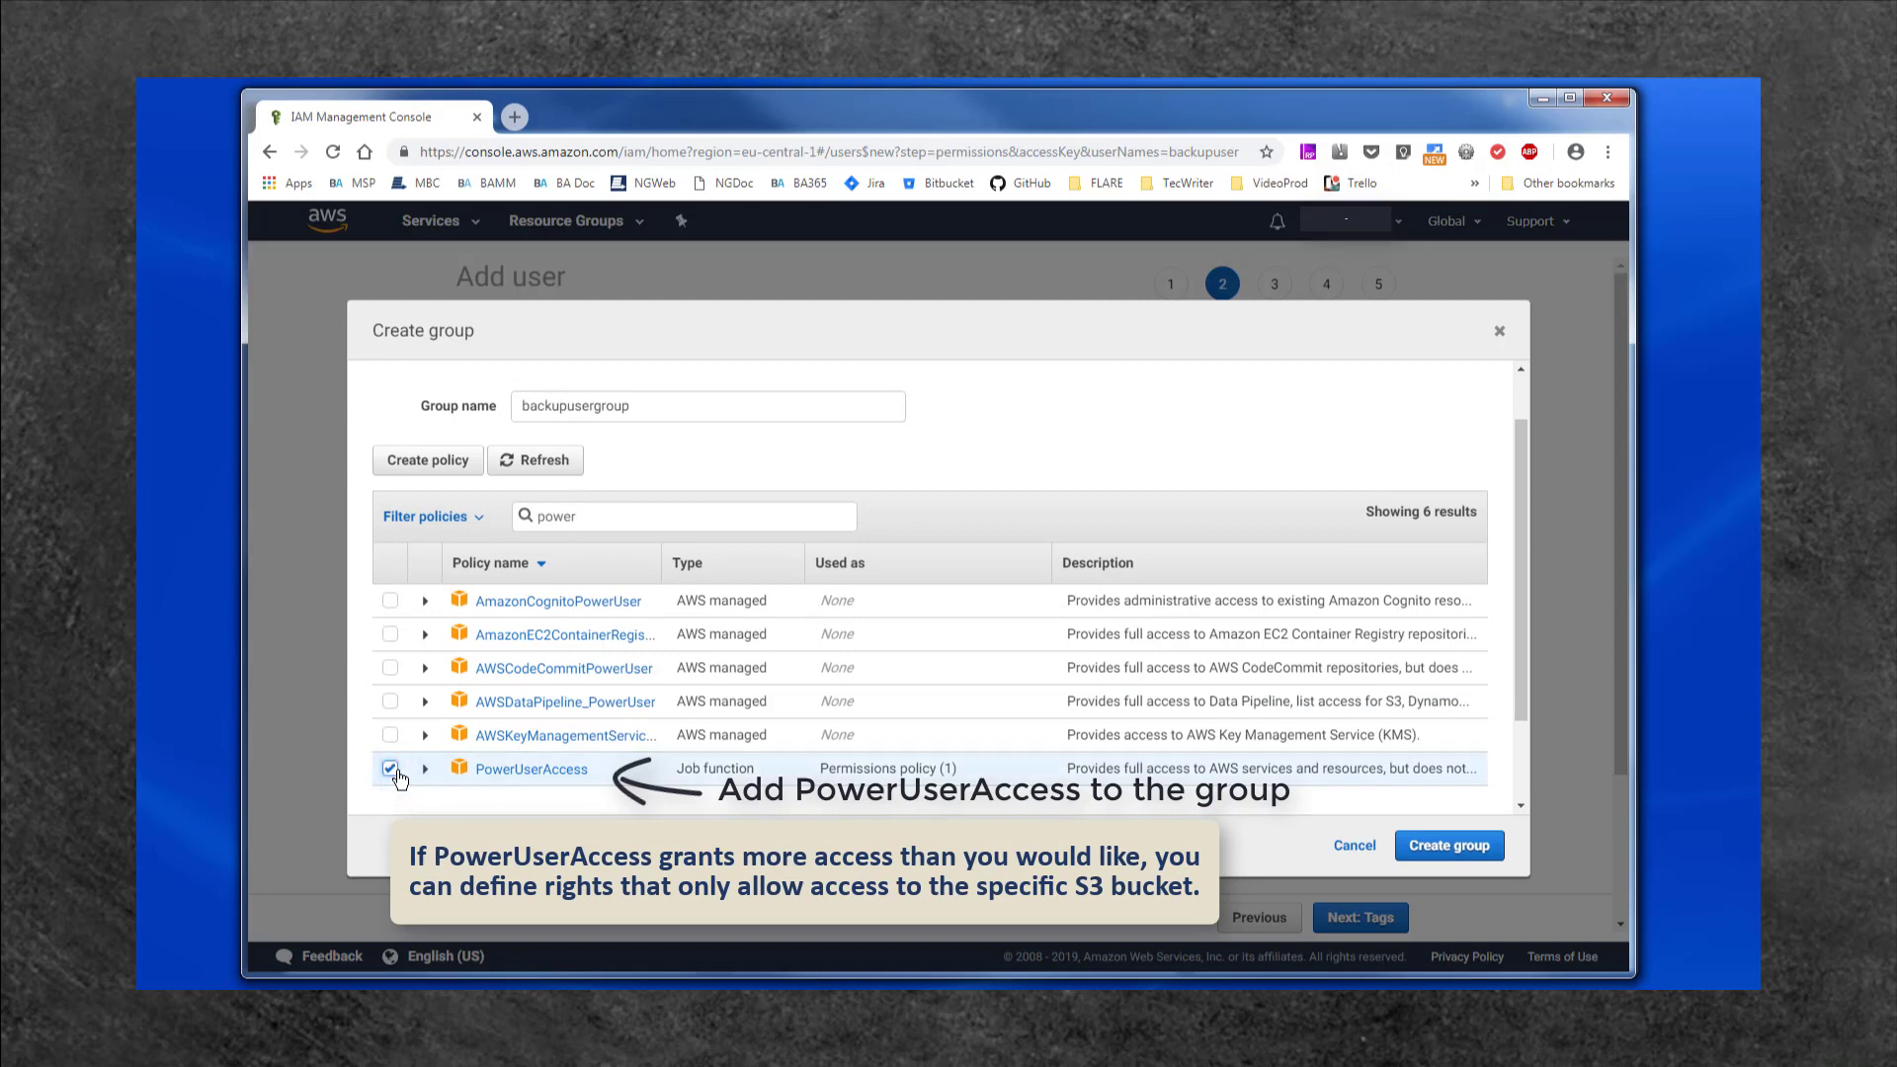
left_click(1460, 848)
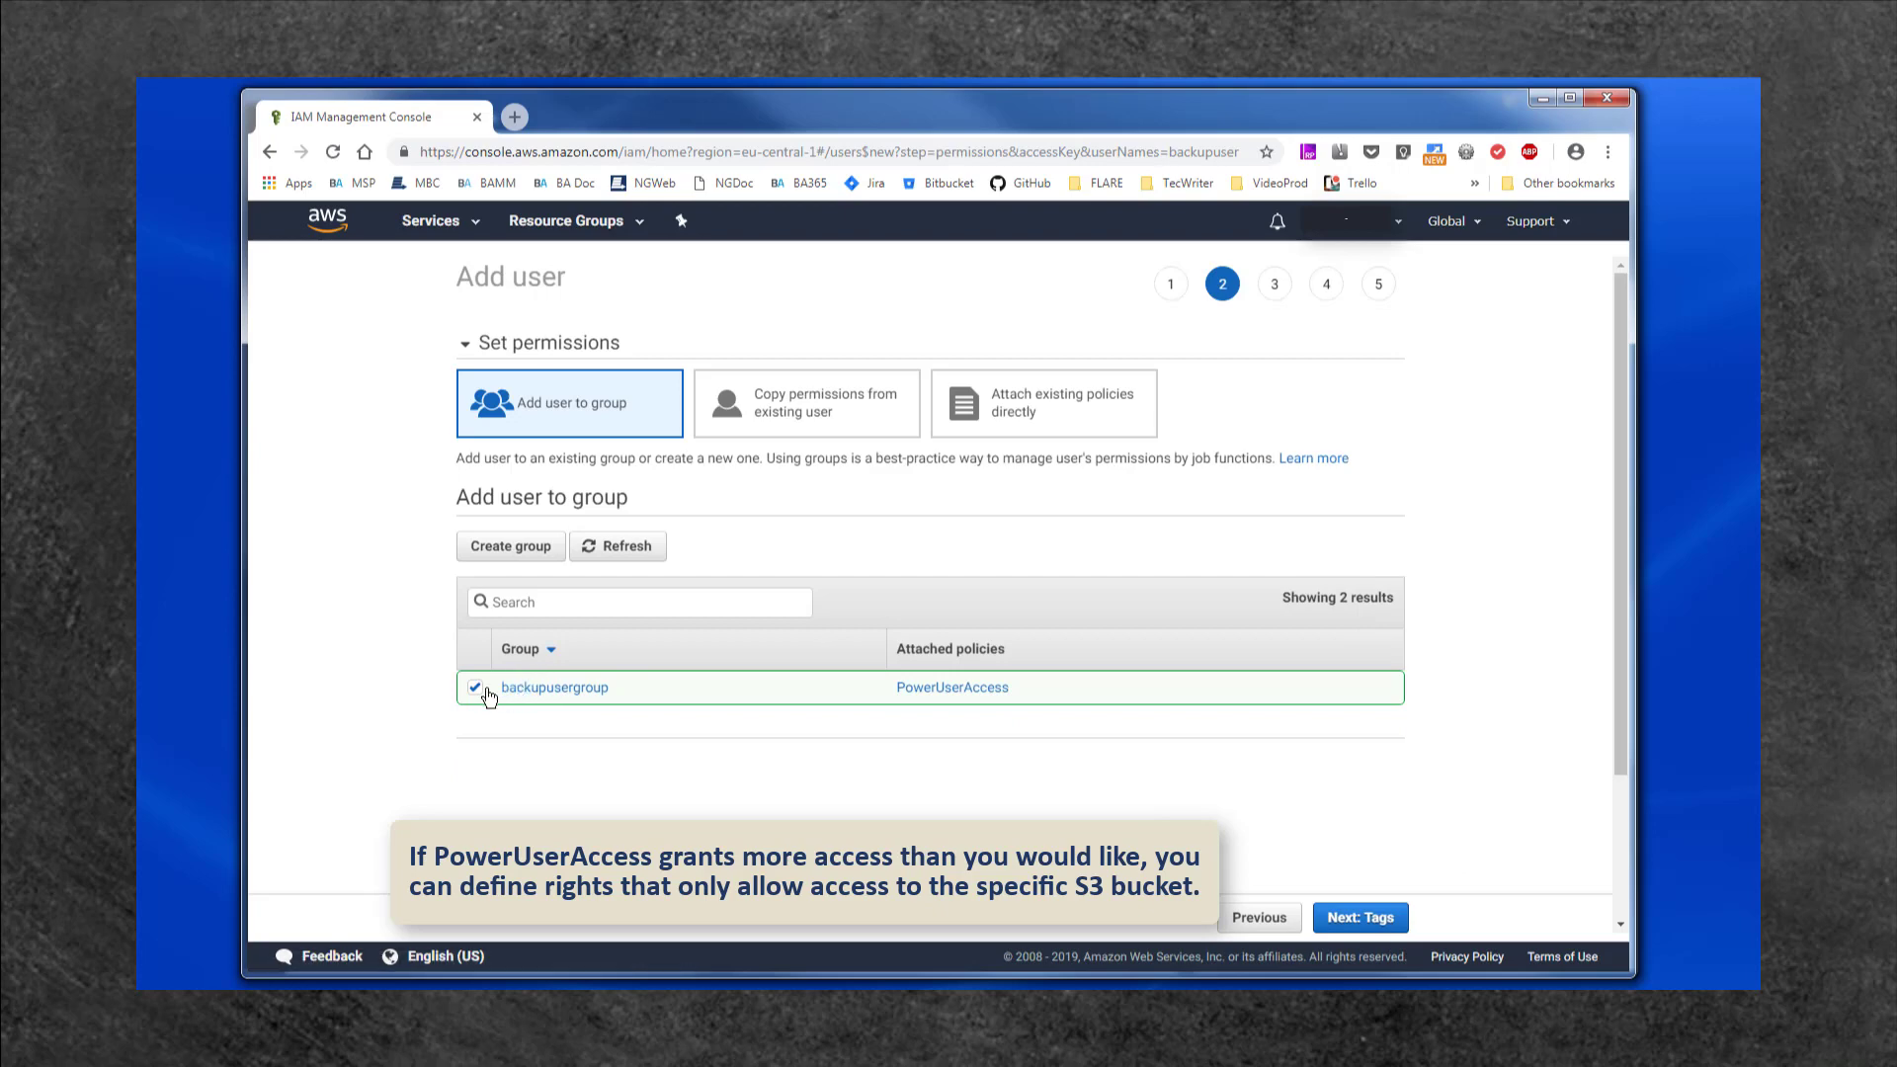
Skip tags, review the details, and create backupuser to generate its access keys.
left_click(1349, 915)
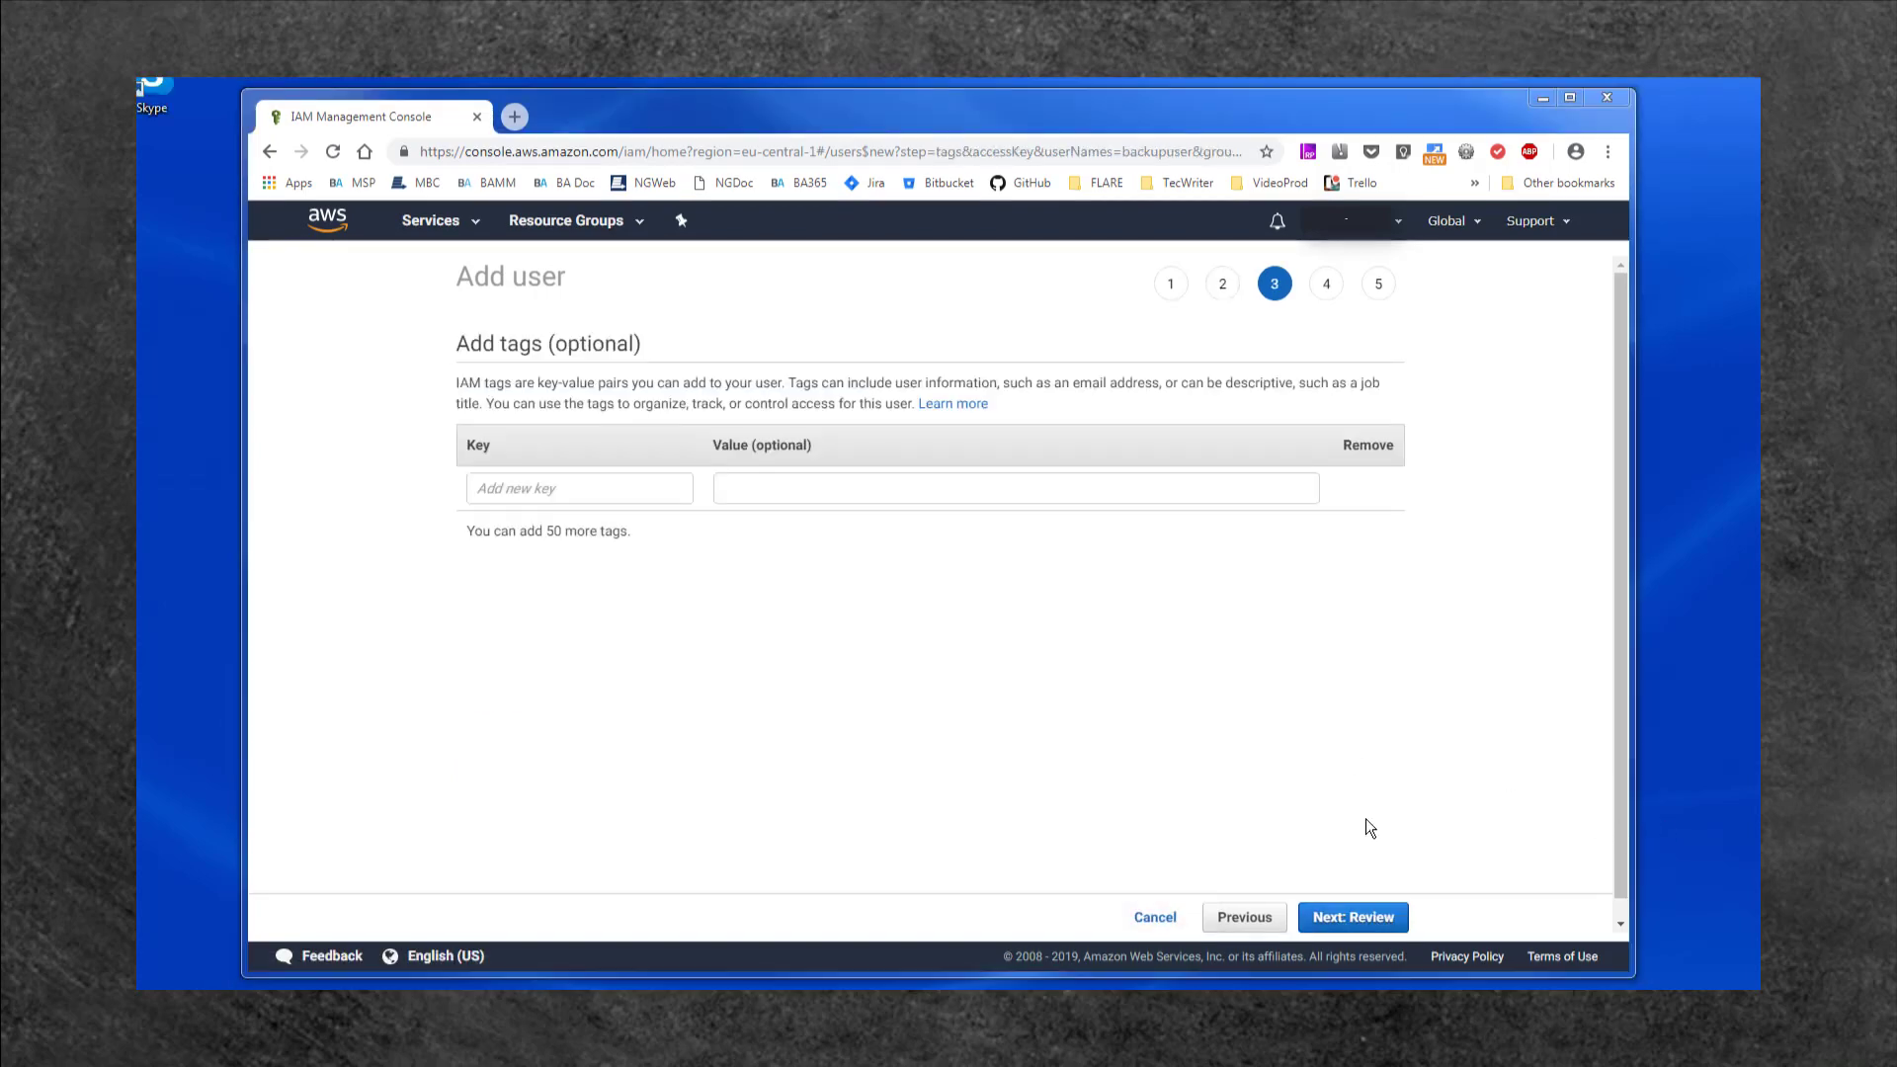
left_click(1359, 918)
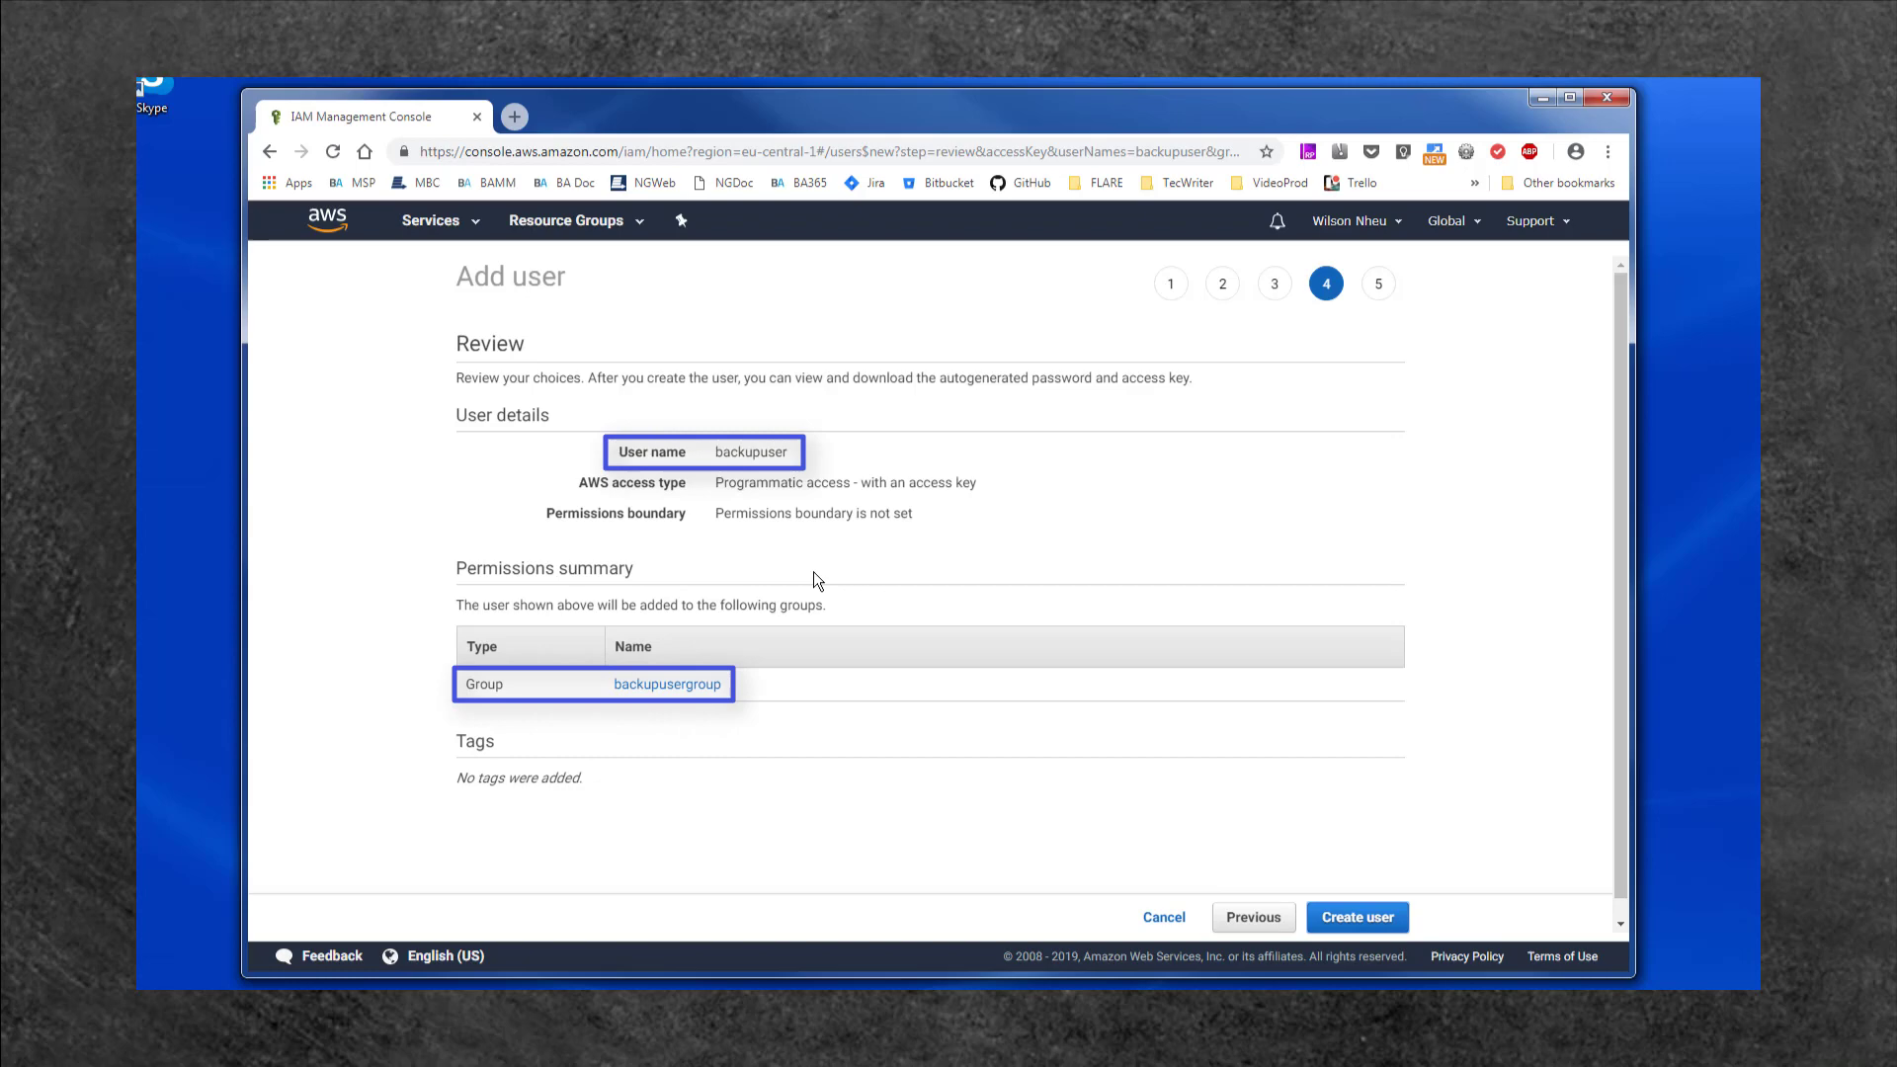
left_click(1365, 918)
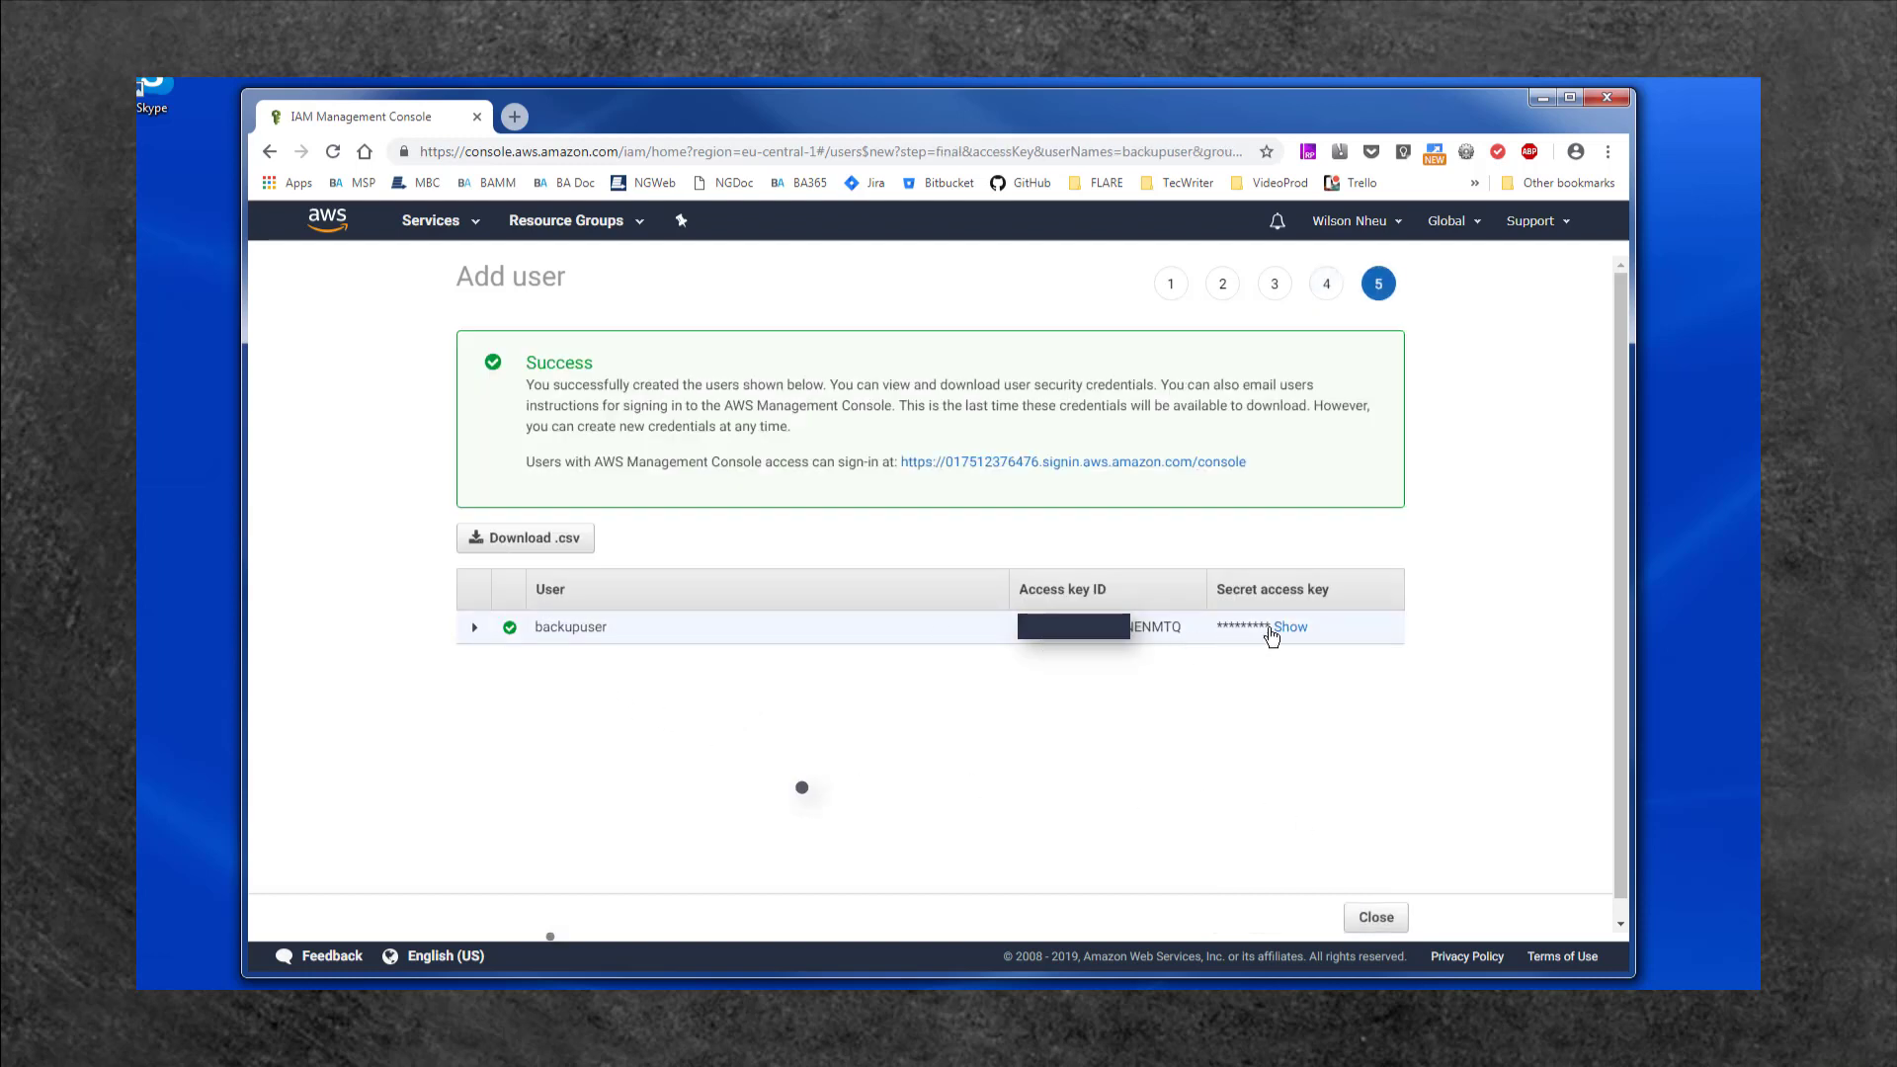
Download backupuser's credentials as a .csv file and close the wizard.
left_click(556, 541)
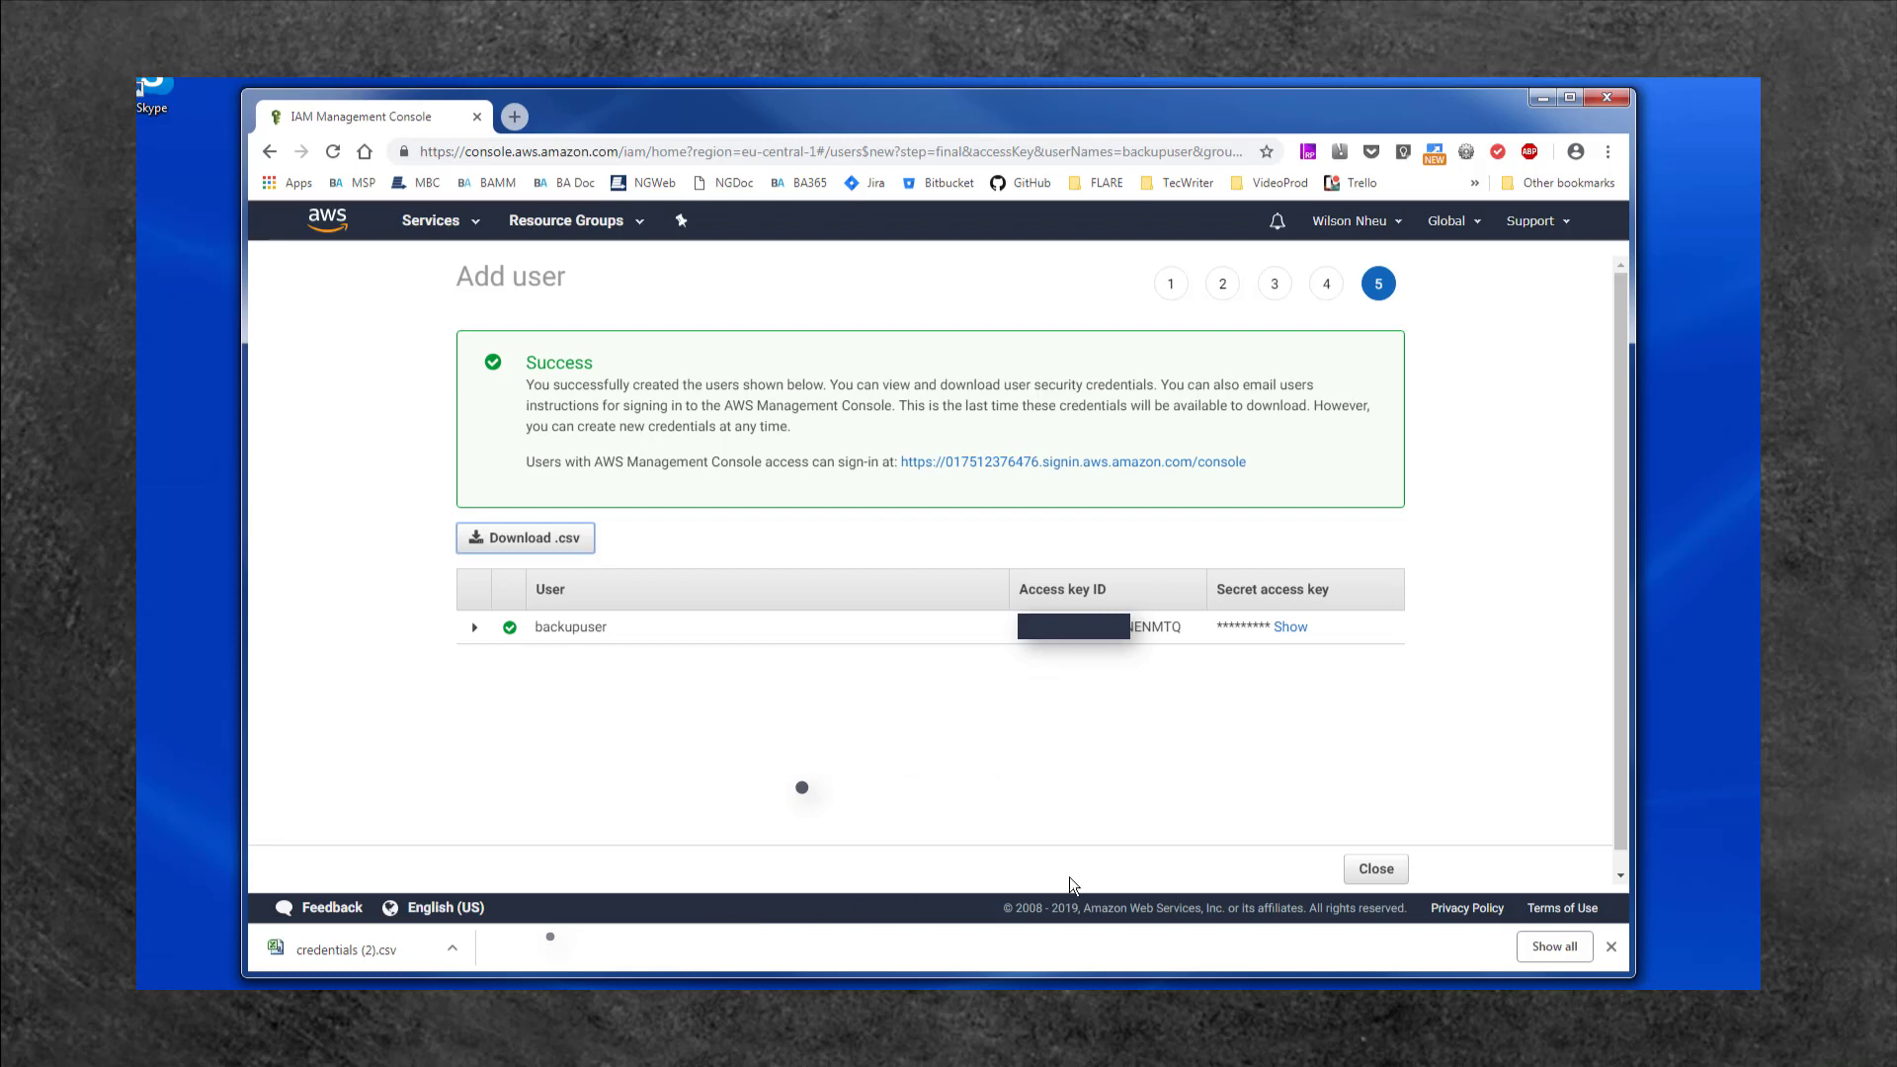
left_click(1376, 868)
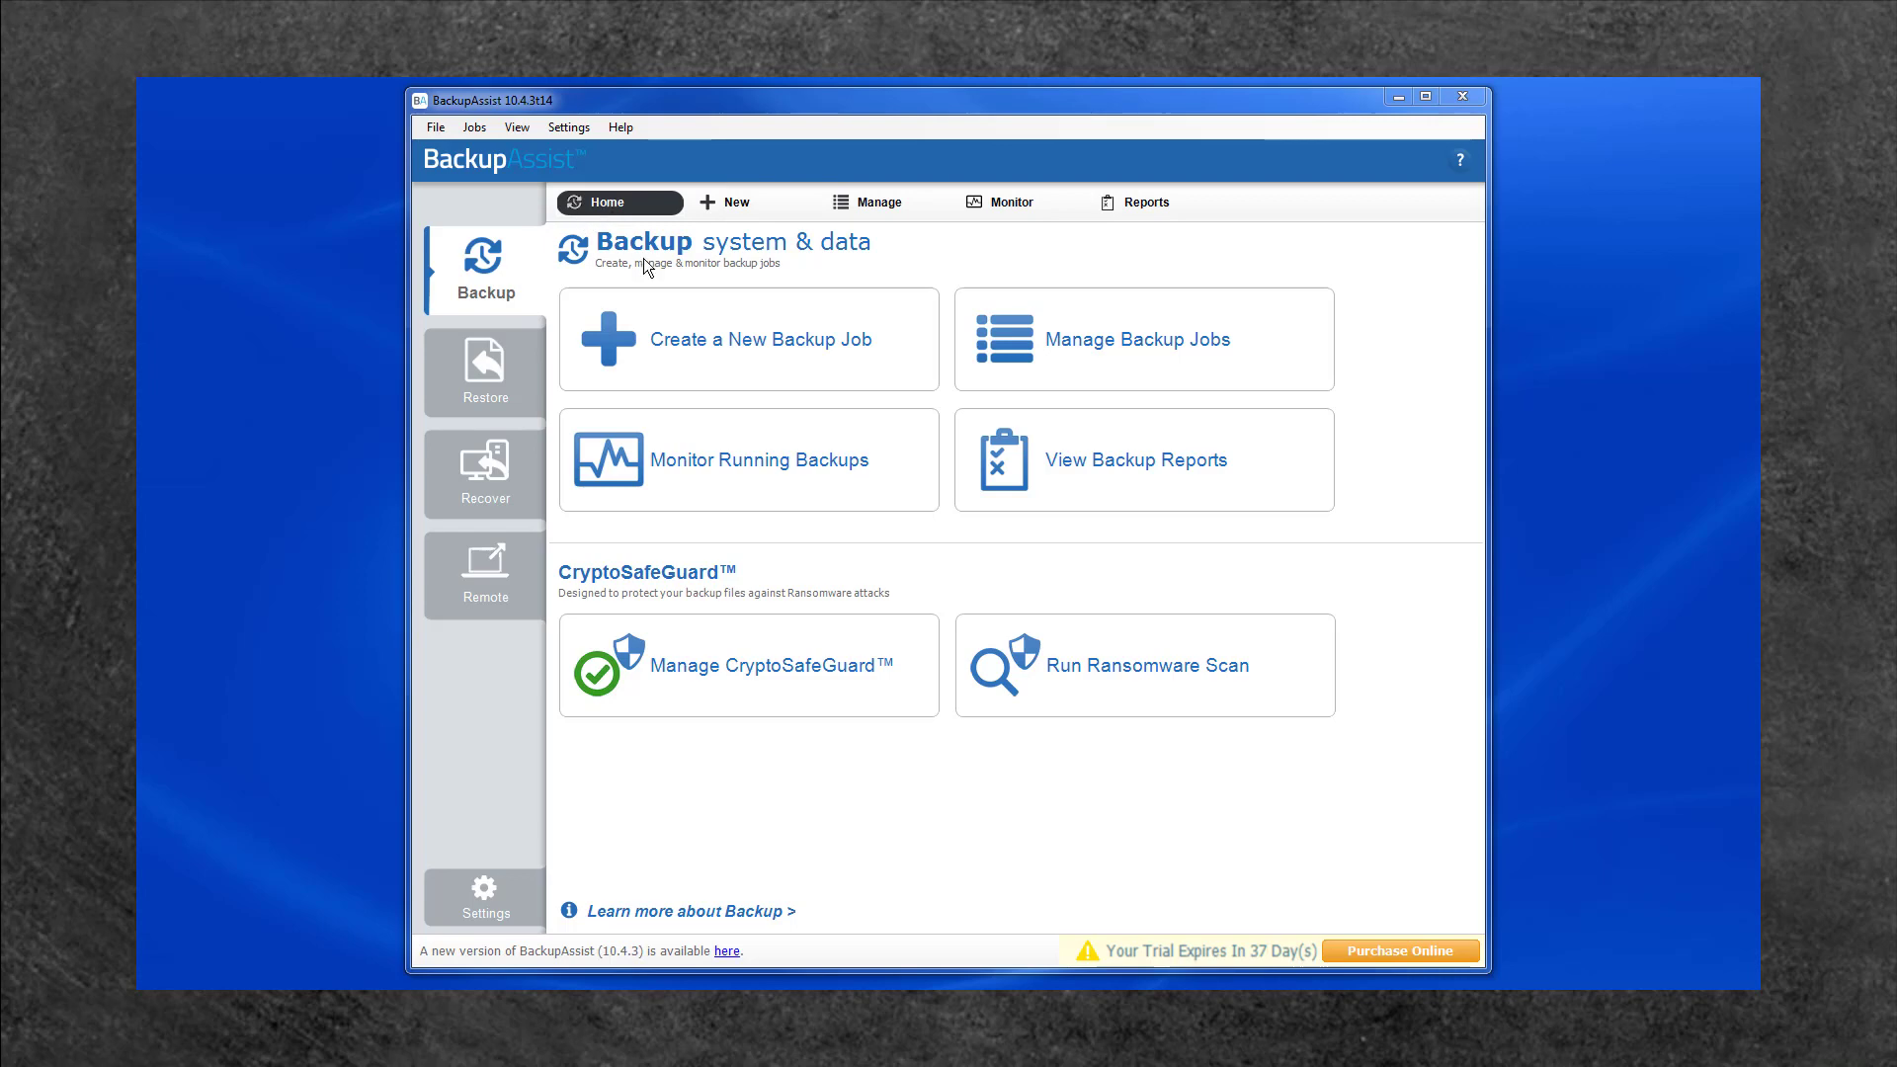
Create a Cloud Backup job that backs up Local Disk (C:) to Amazon.
left_click(697, 363)
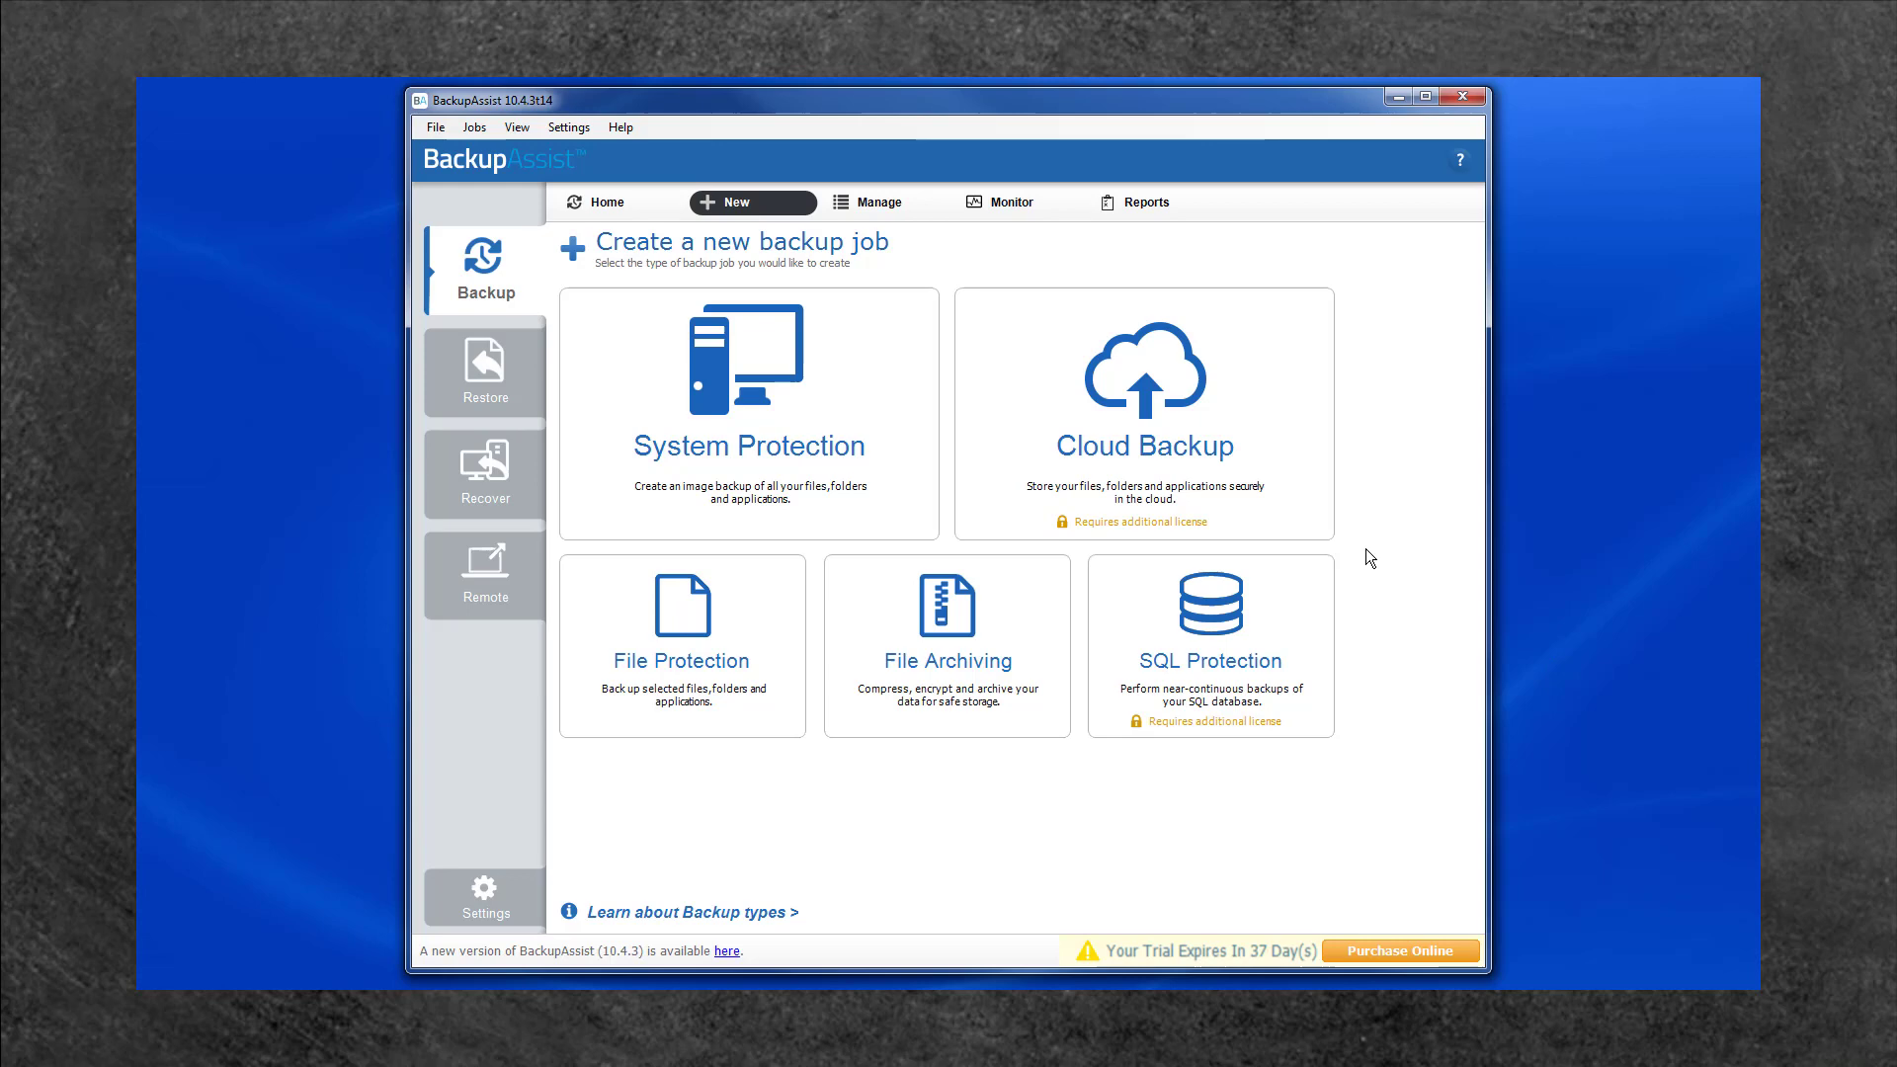
left_click(1260, 496)
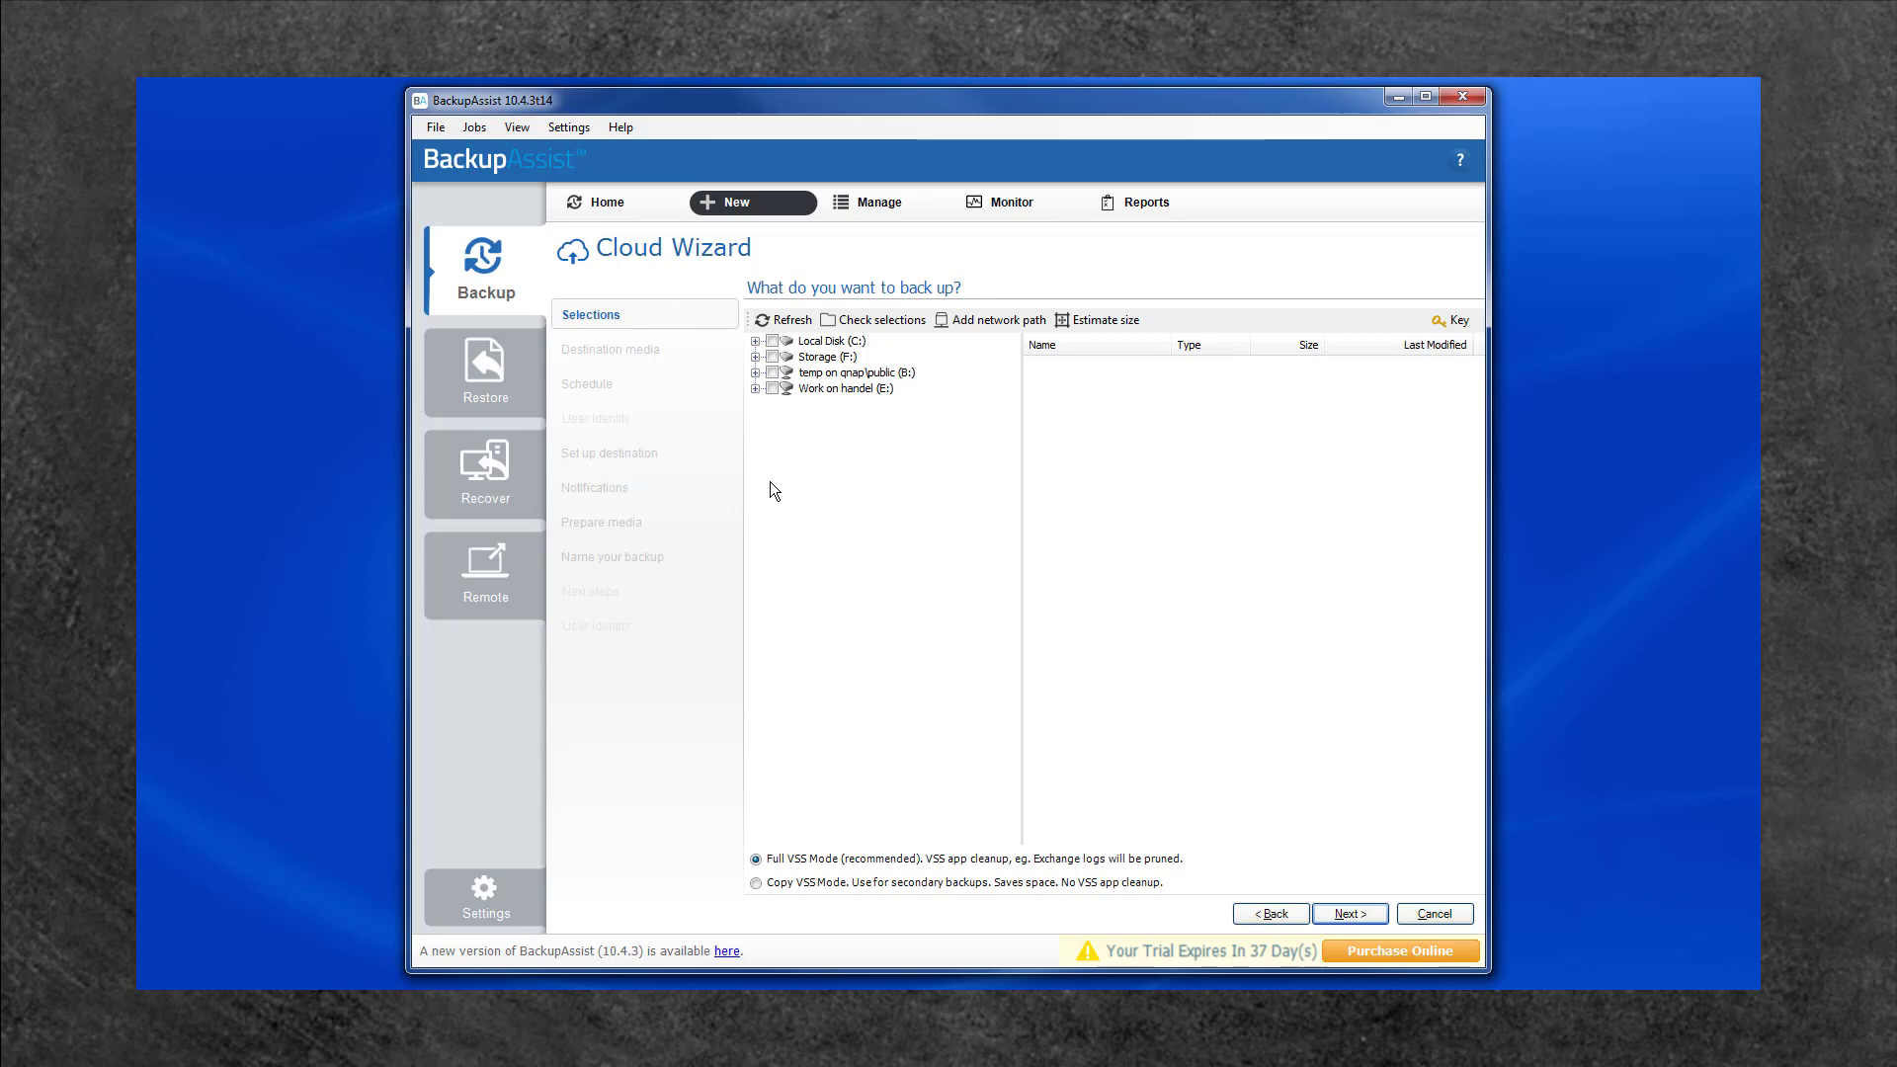
left_click(772, 342)
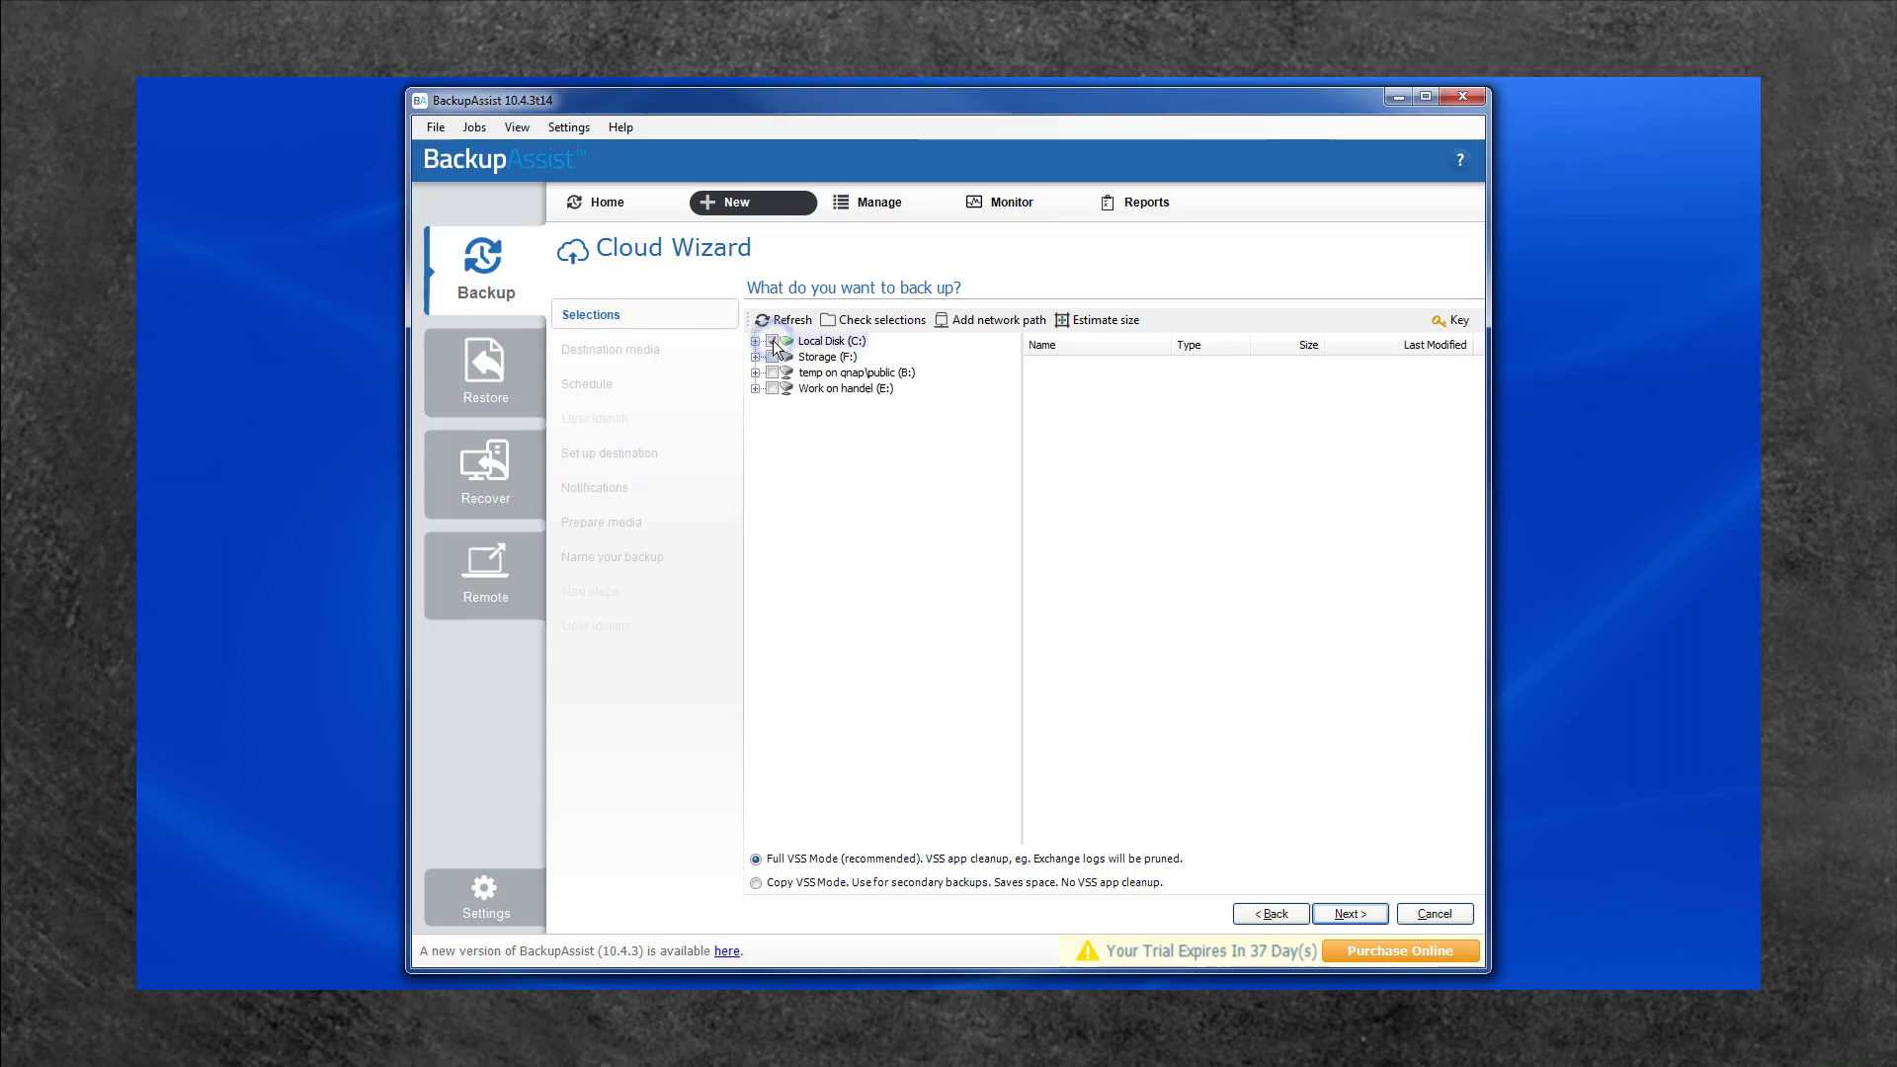
left_click(1350, 914)
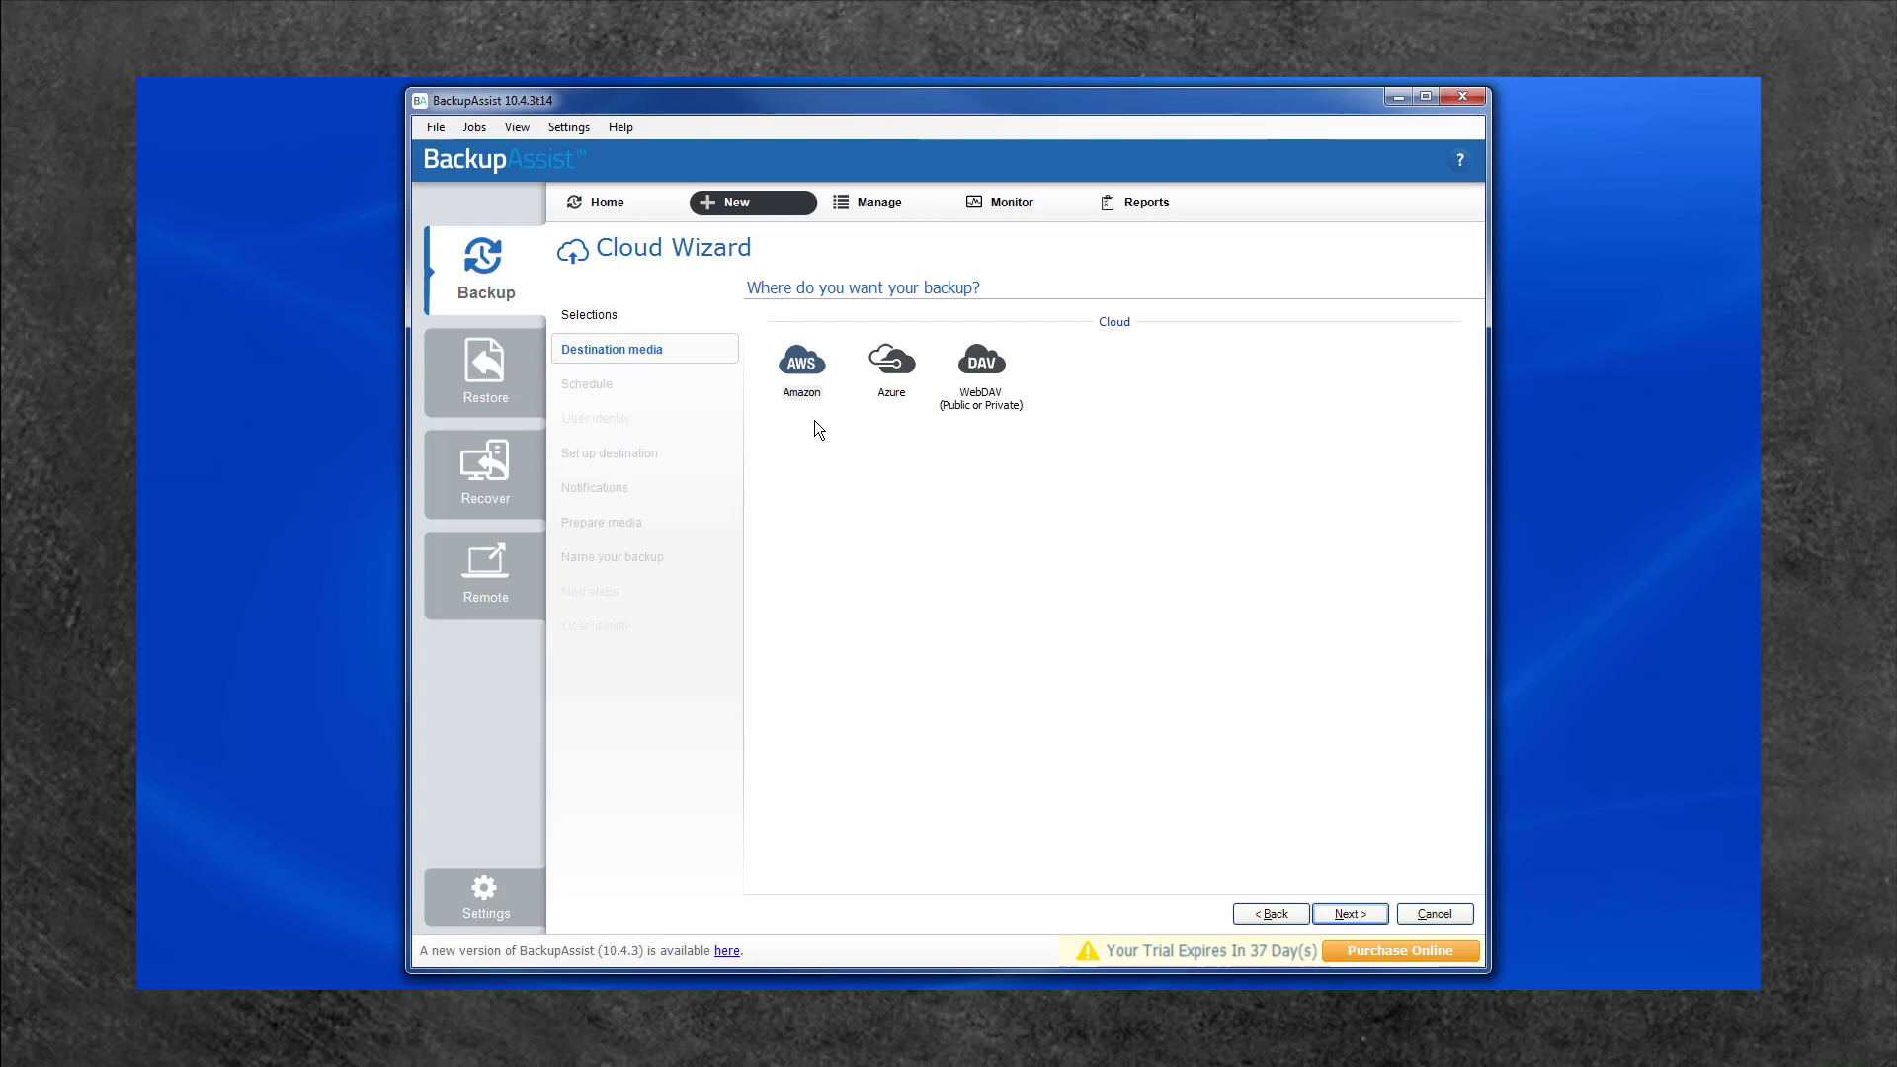
left_click(816, 366)
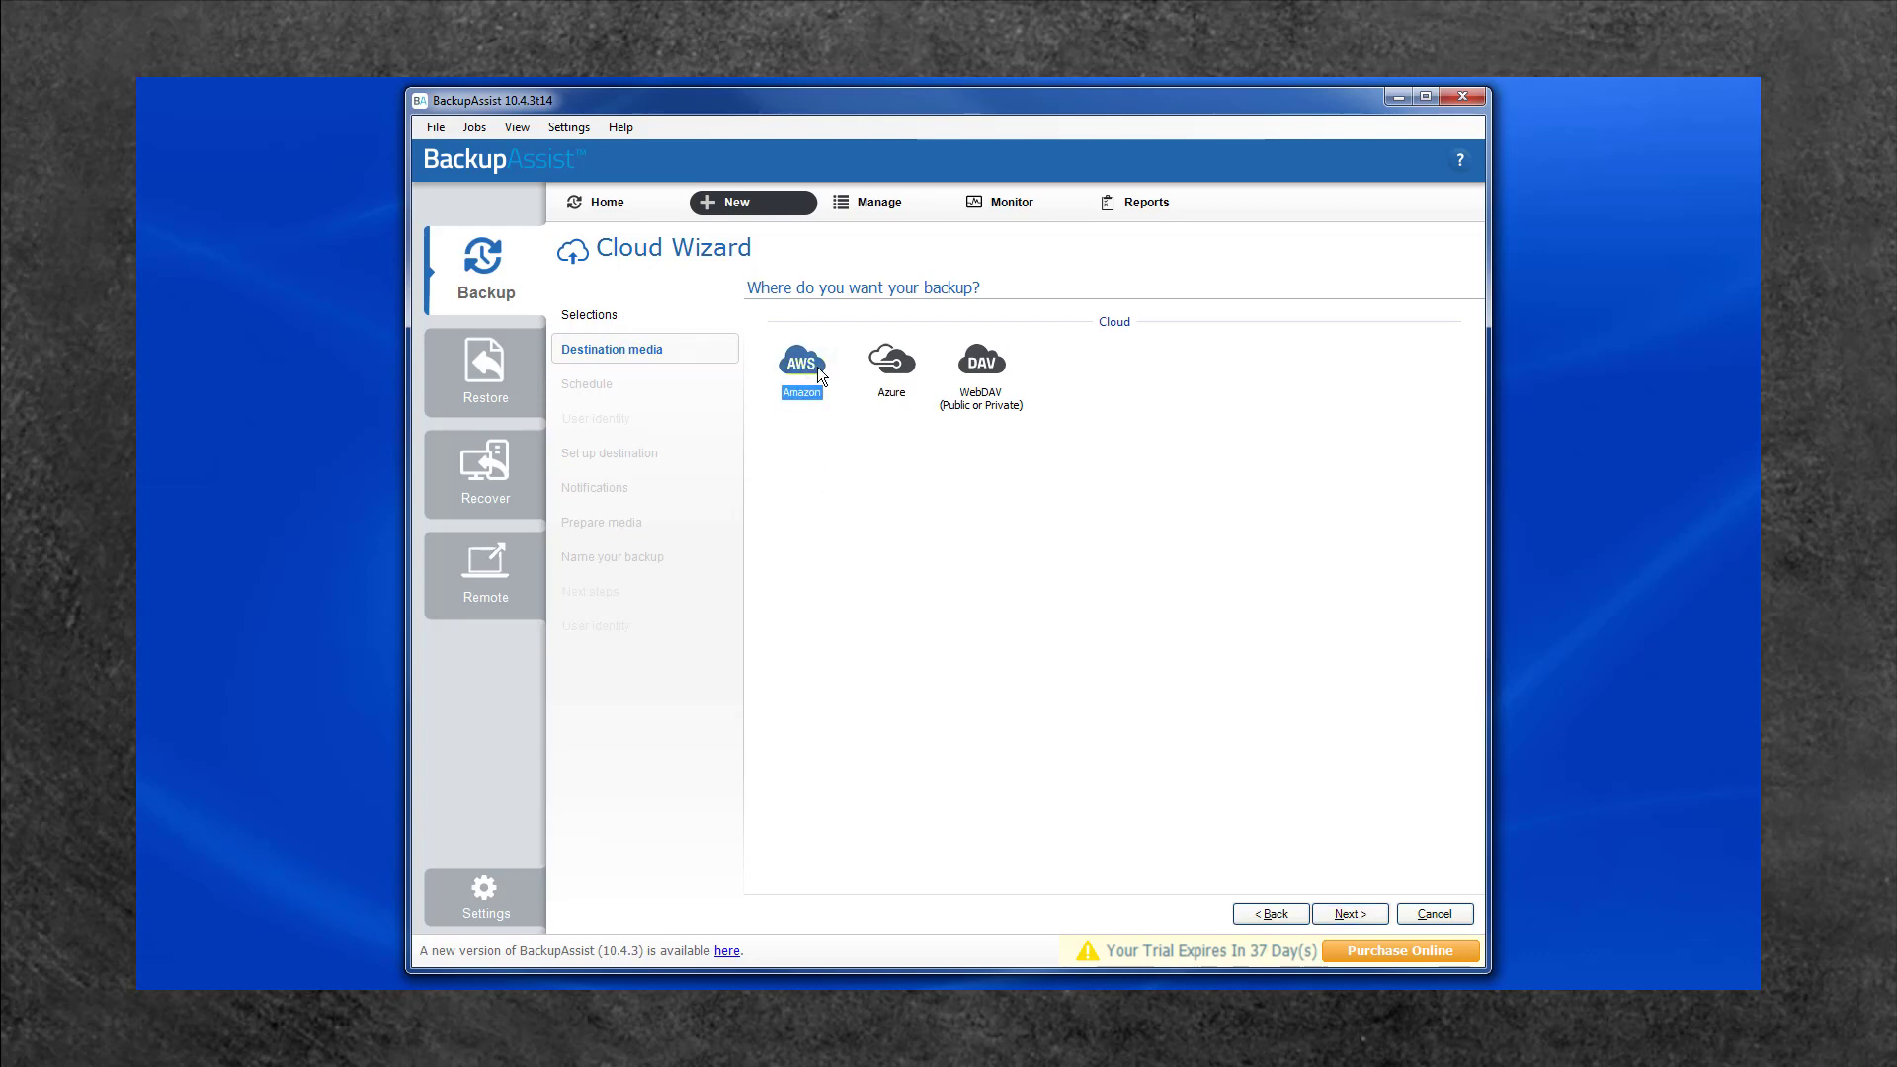
left_click(1348, 914)
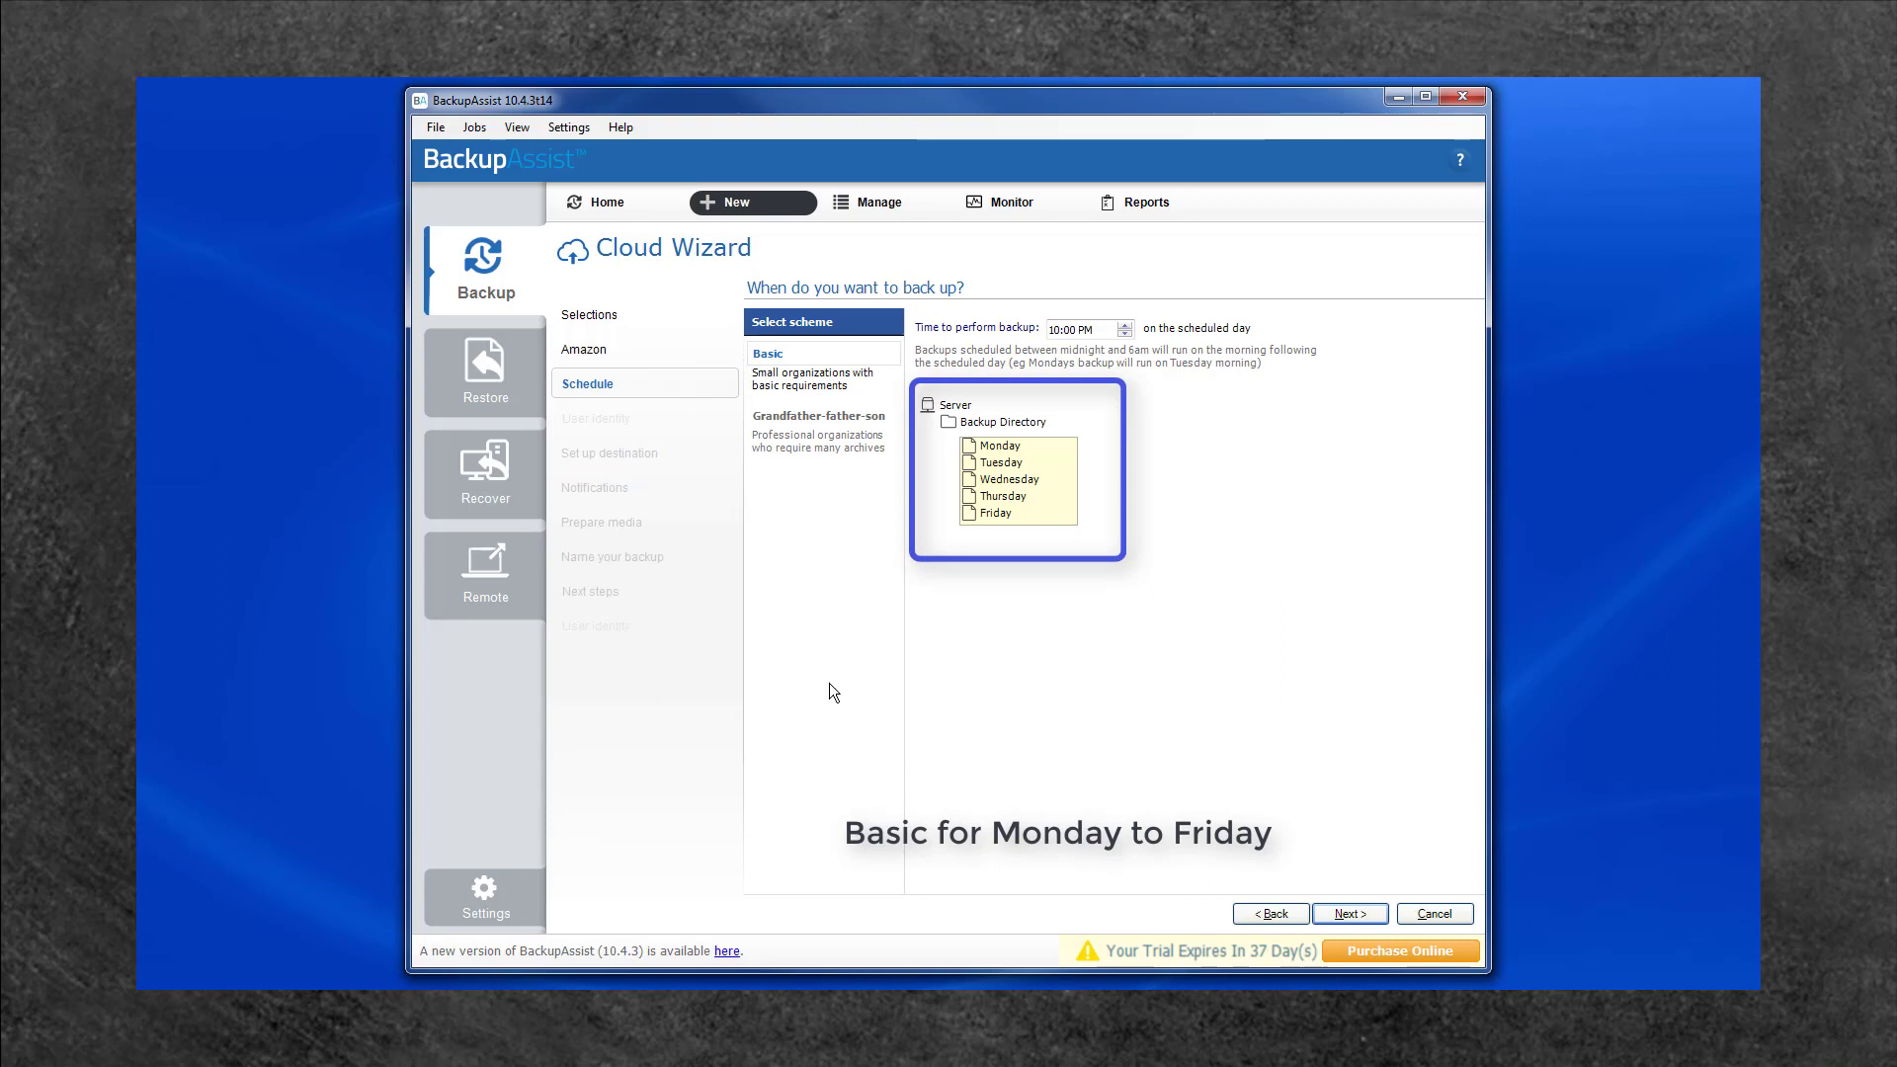
Preview Grandfather-father-son, then pick the Basic Monday–Friday 10:00 PM scheme.
left_click(830, 424)
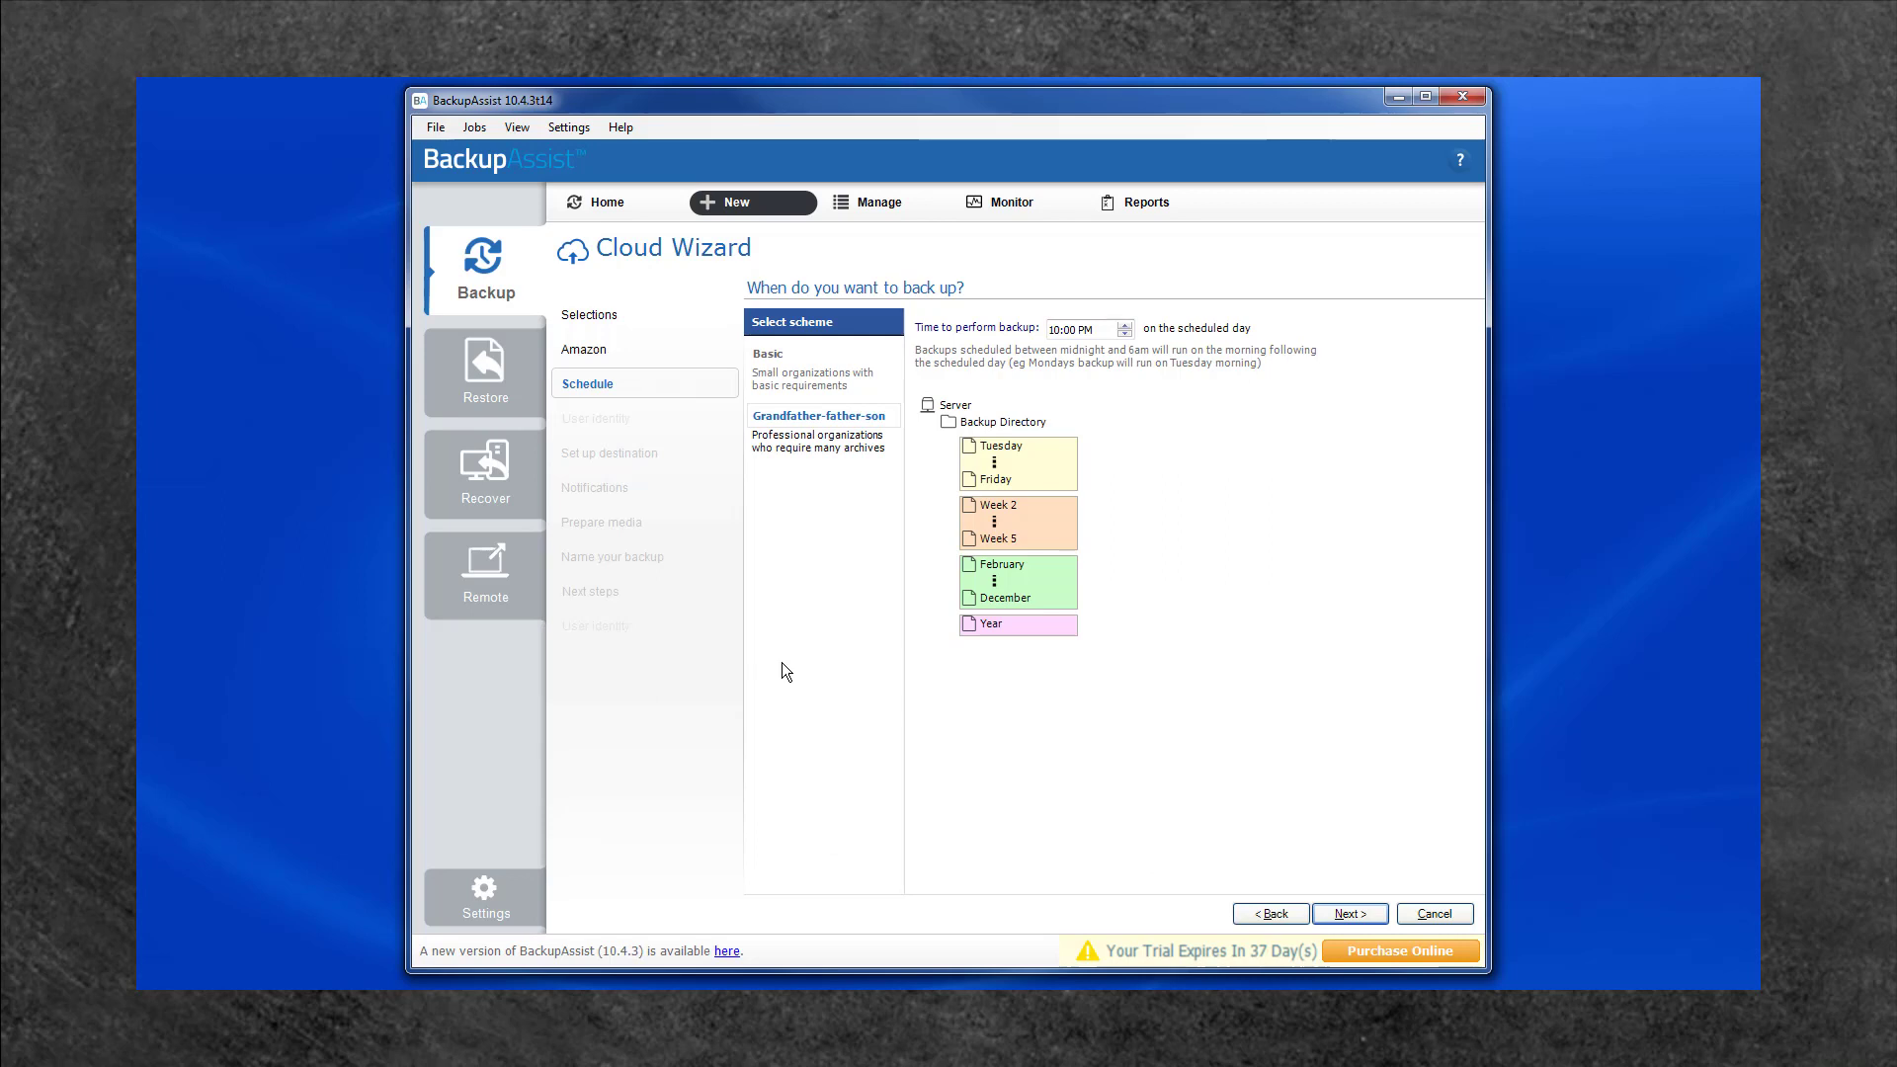
left_click(766, 359)
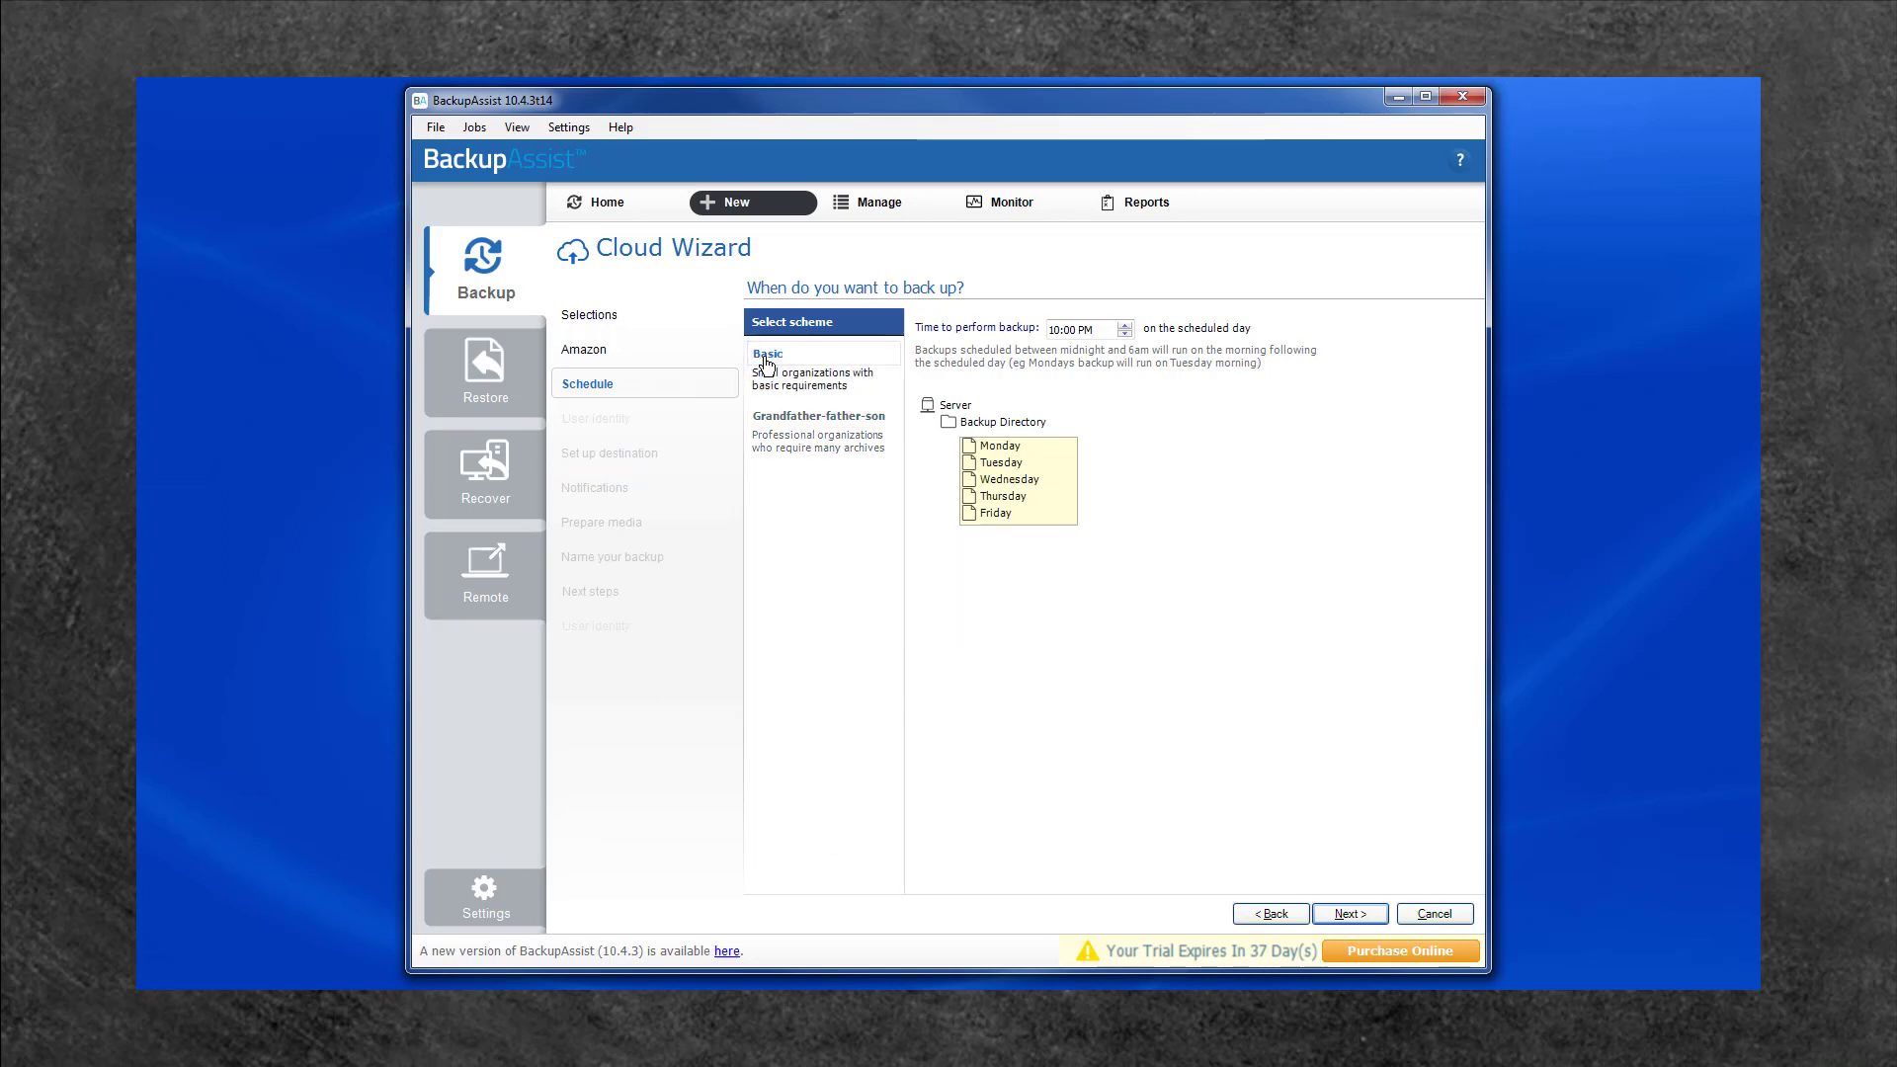
Enter the S3 bucket name 'mainfileba' and keep the us-east-1 region.
left_click(1350, 913)
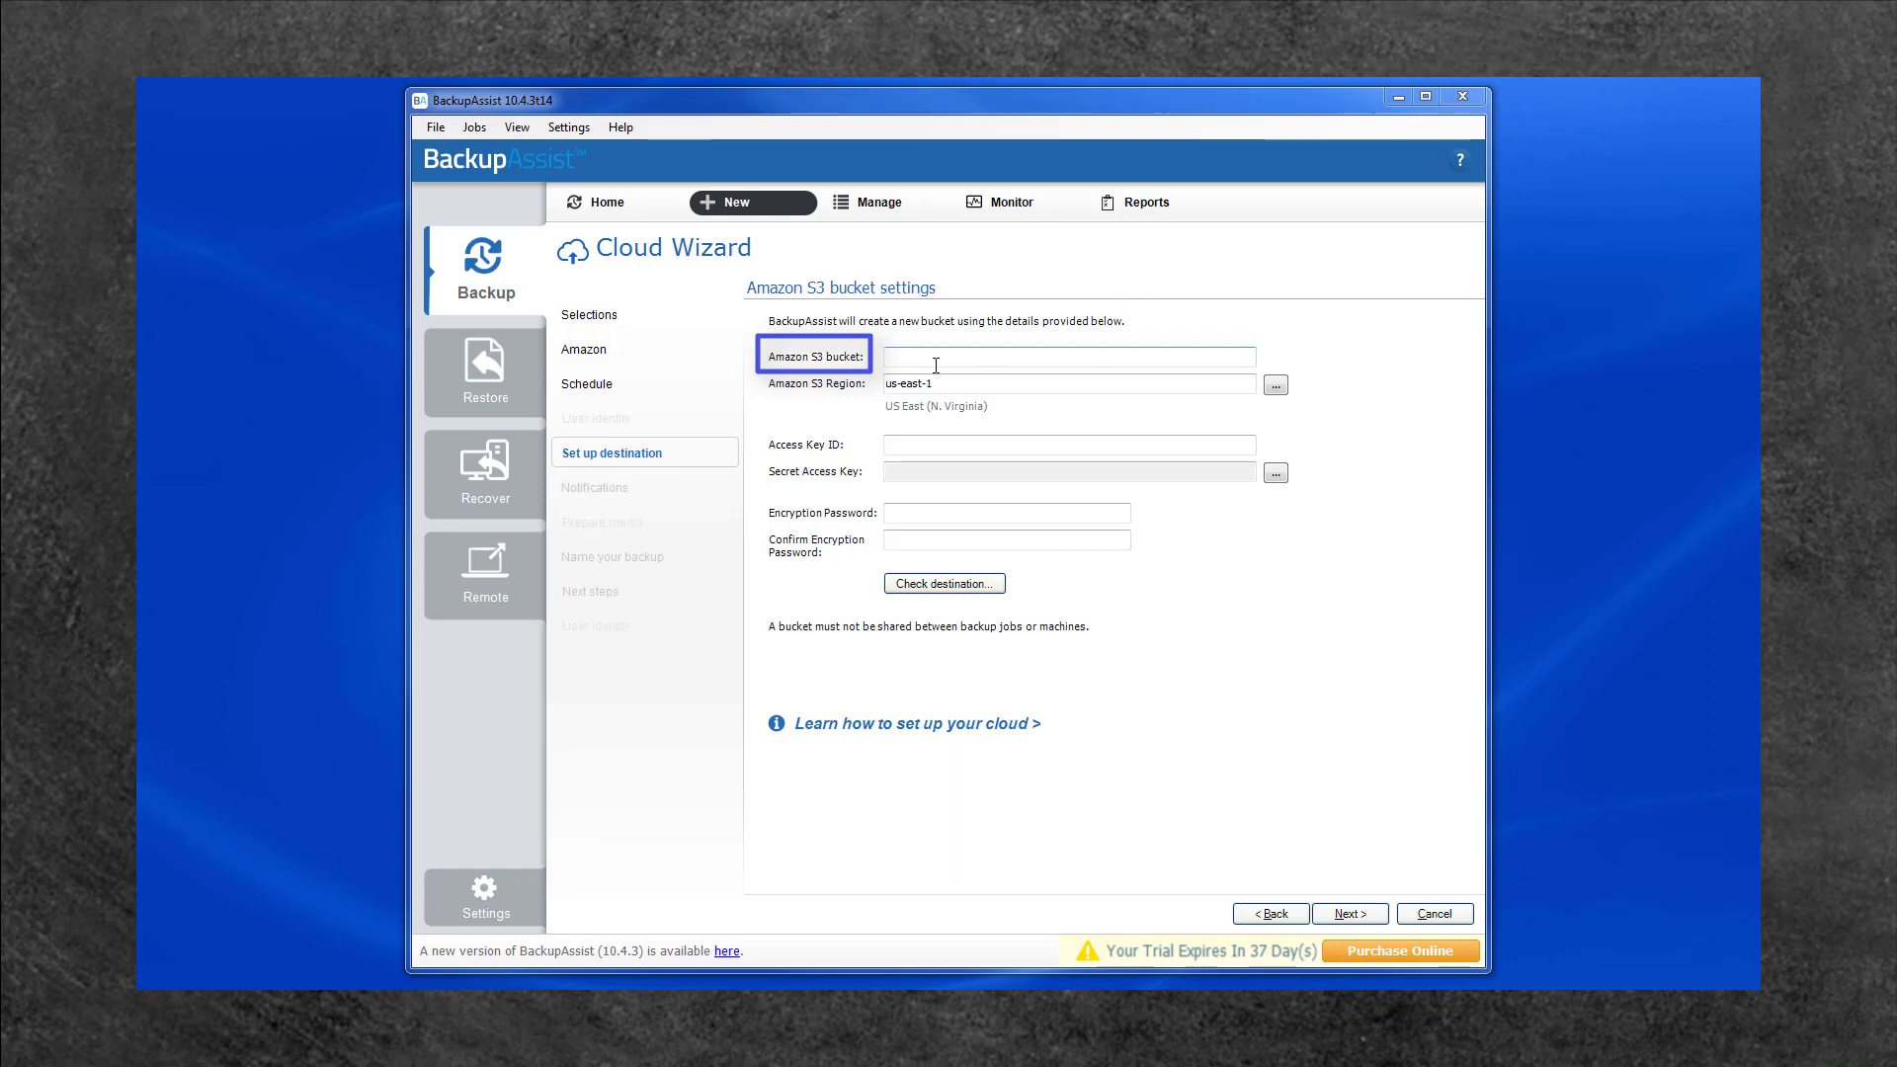
left_click(1117, 418)
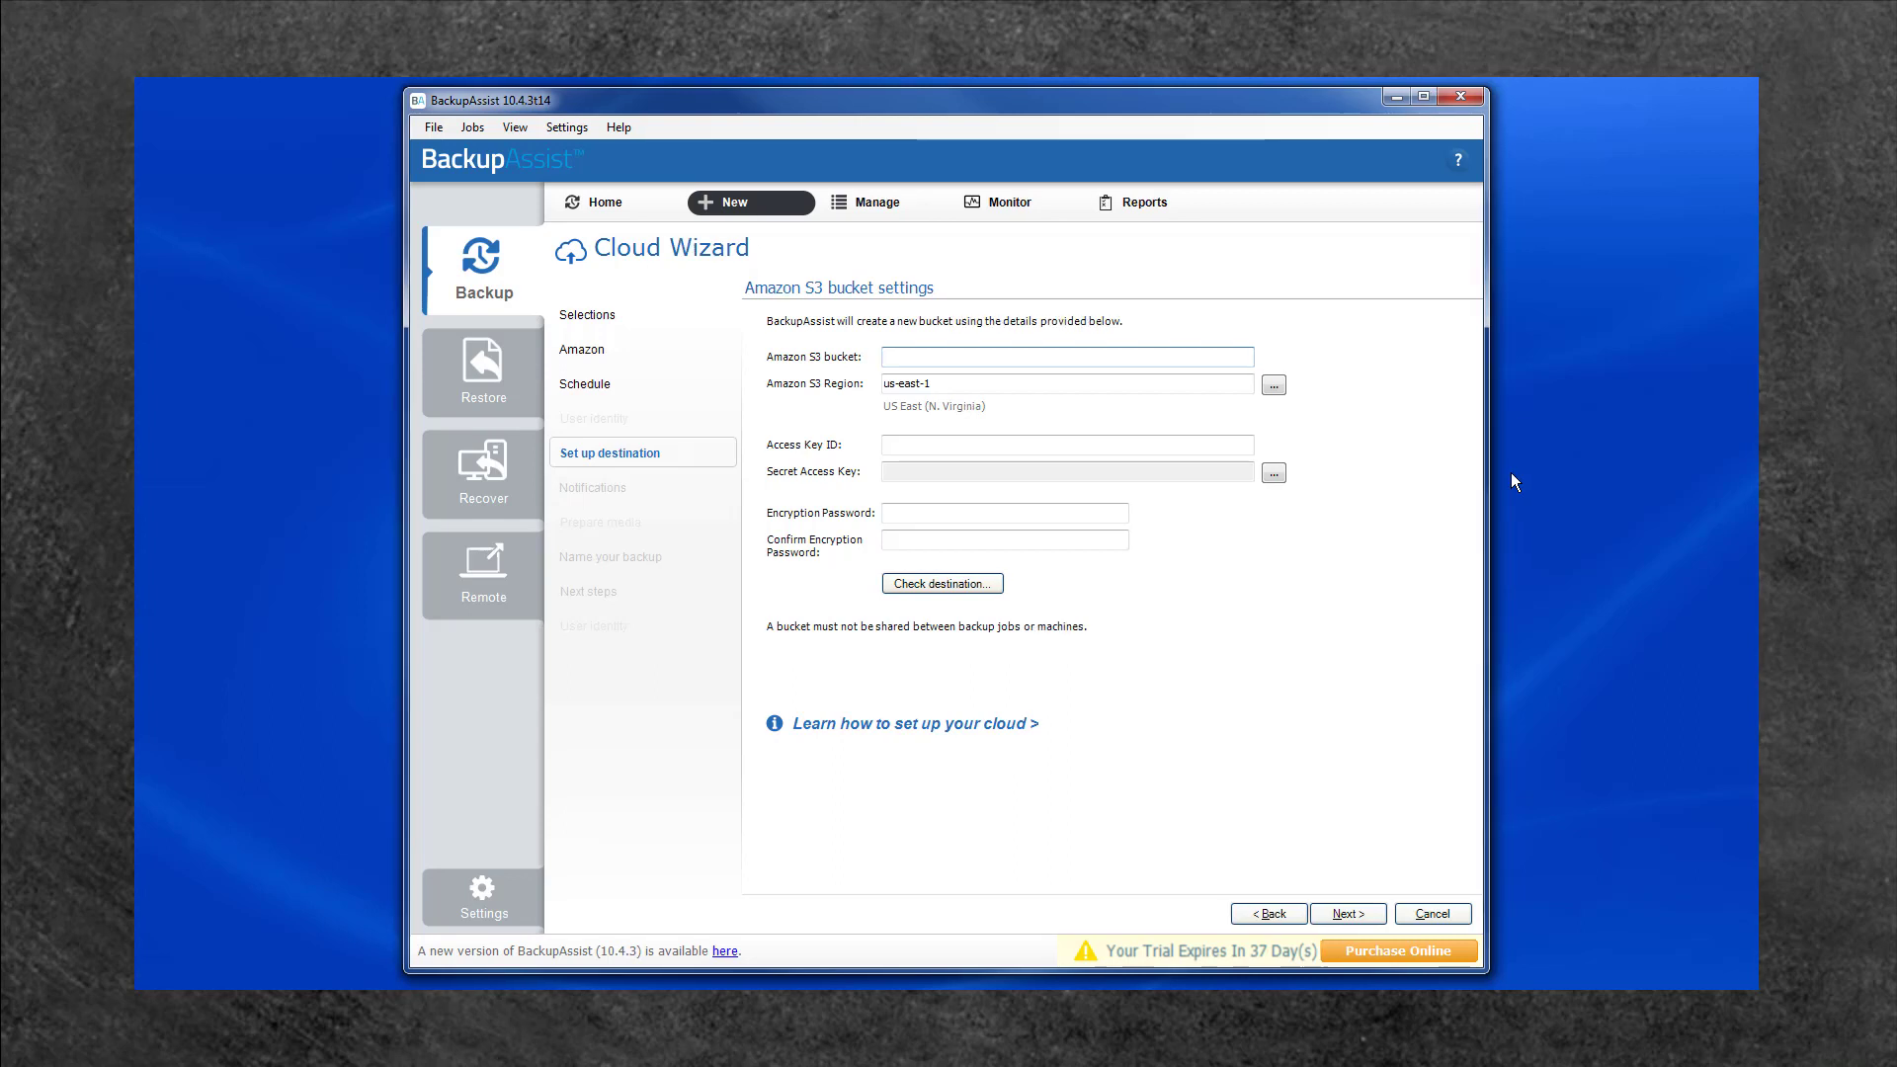
type("main")
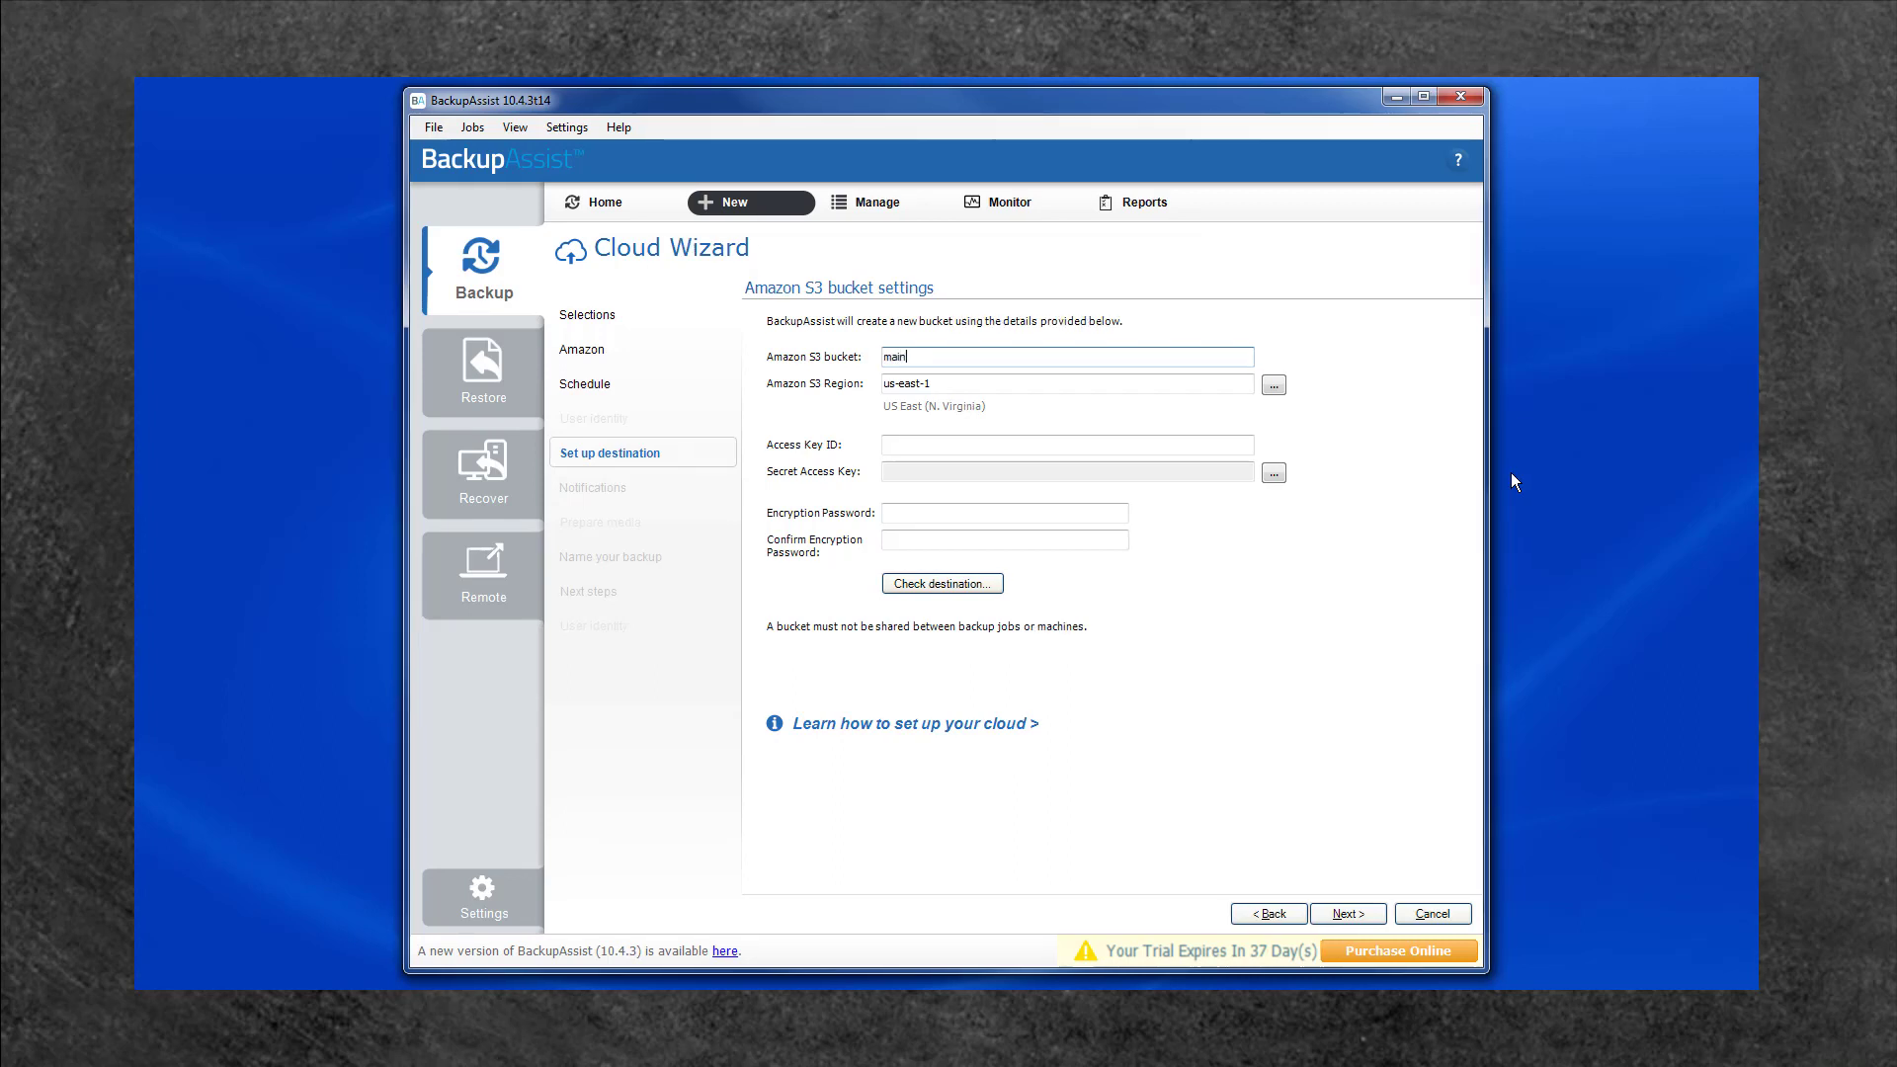
type("fileba")
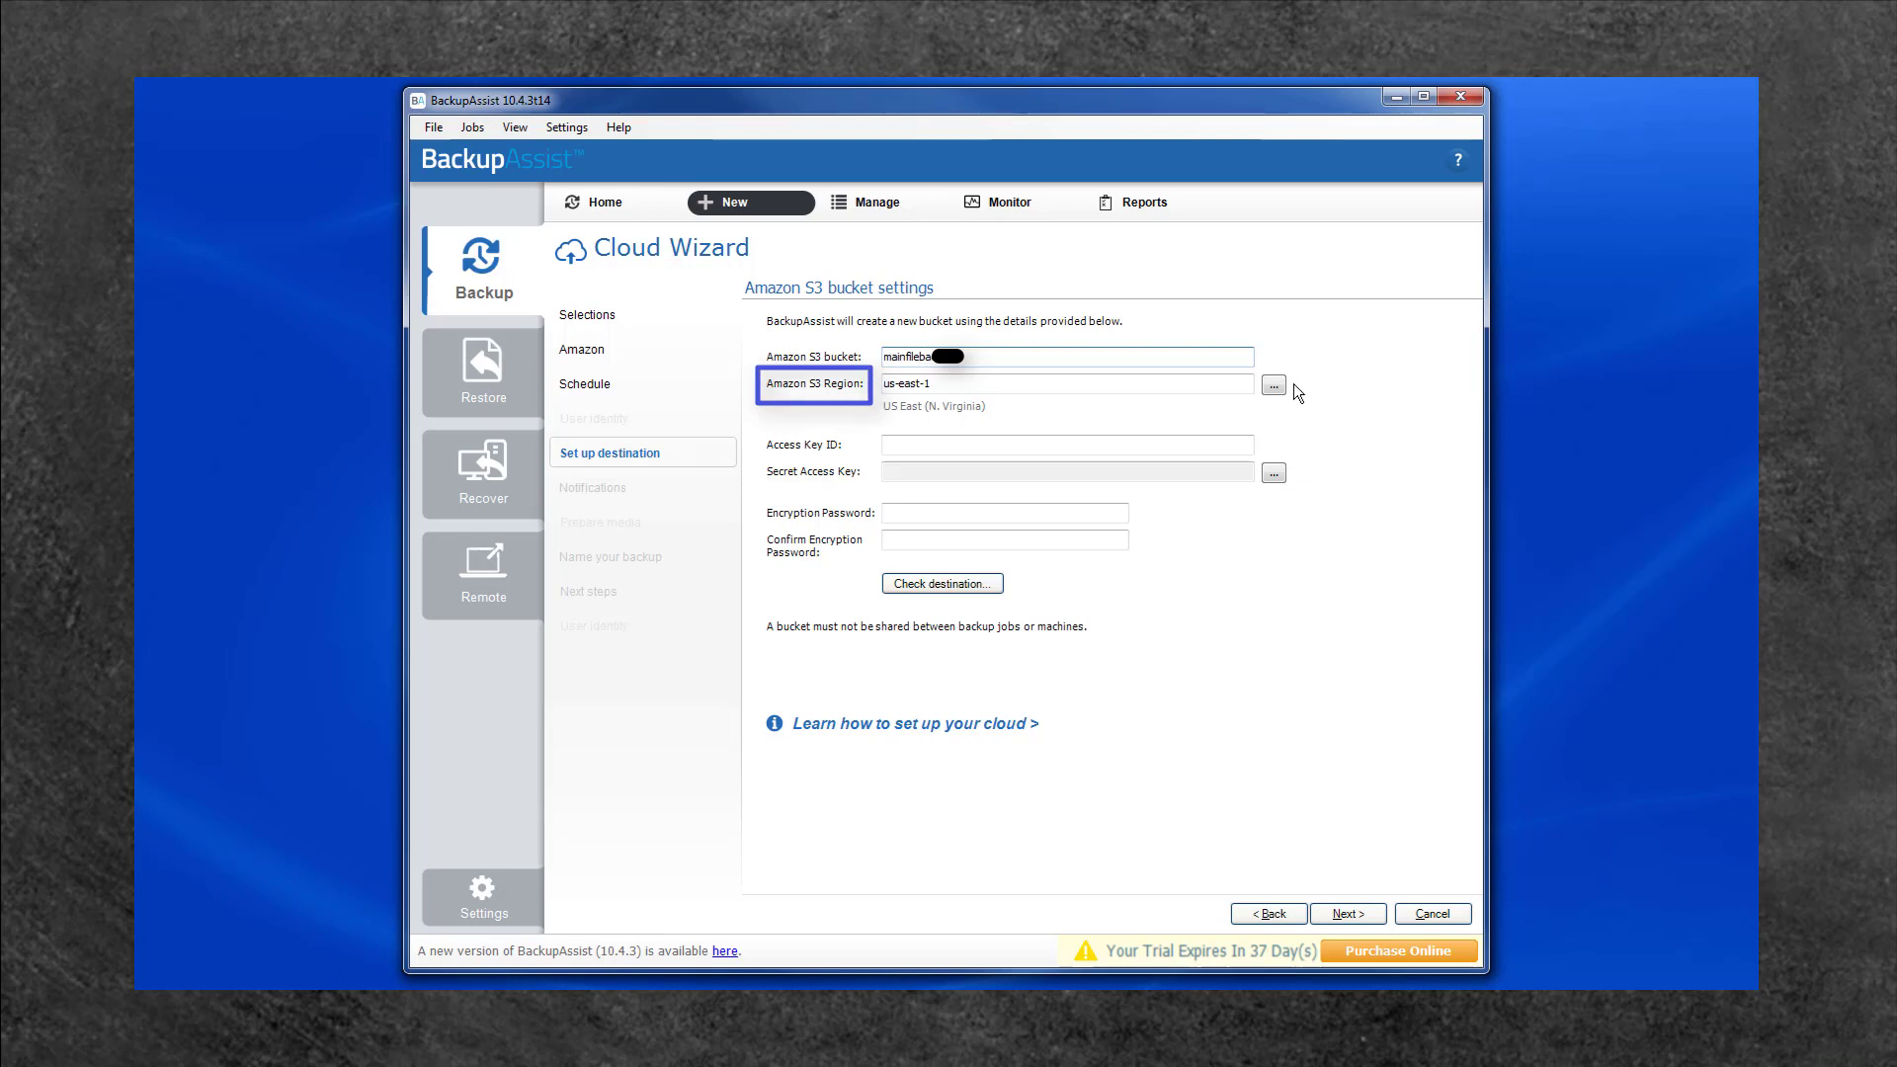
left_click(1228, 382)
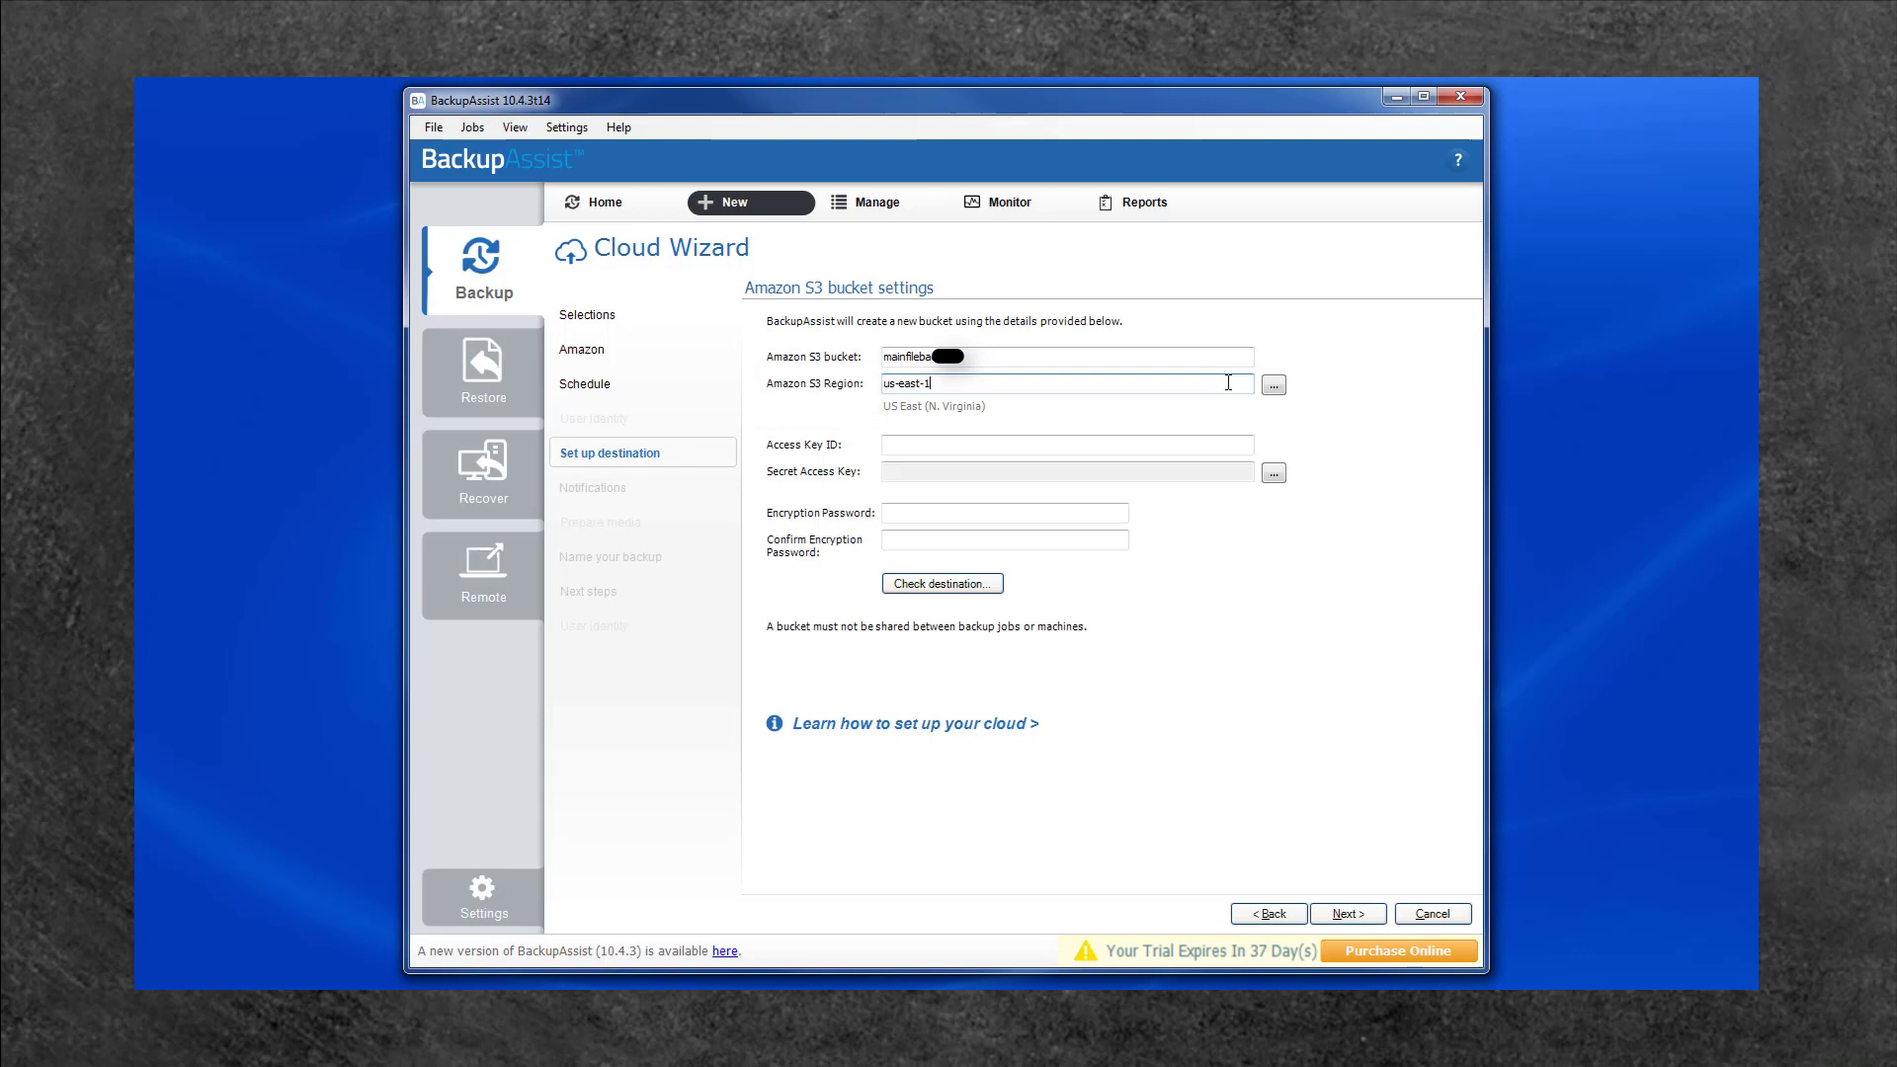
left_click(1273, 386)
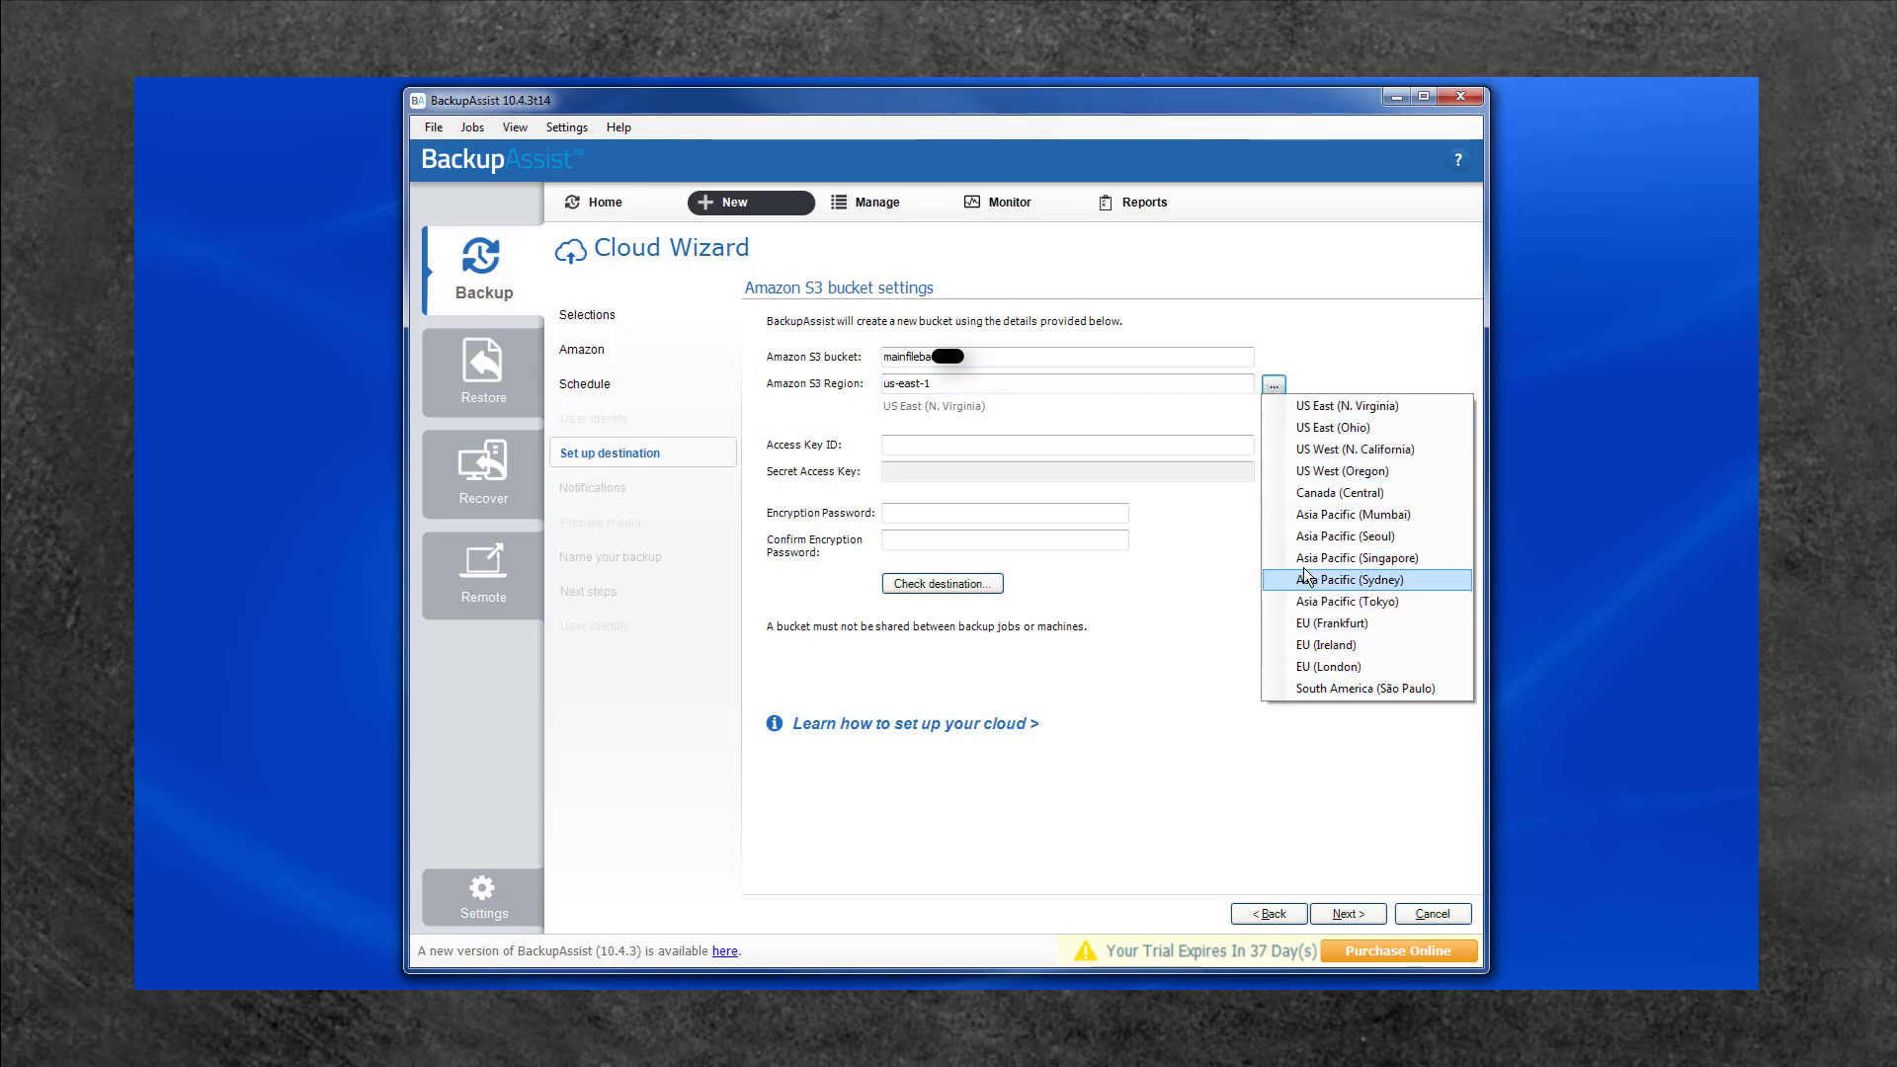
left_click(1315, 357)
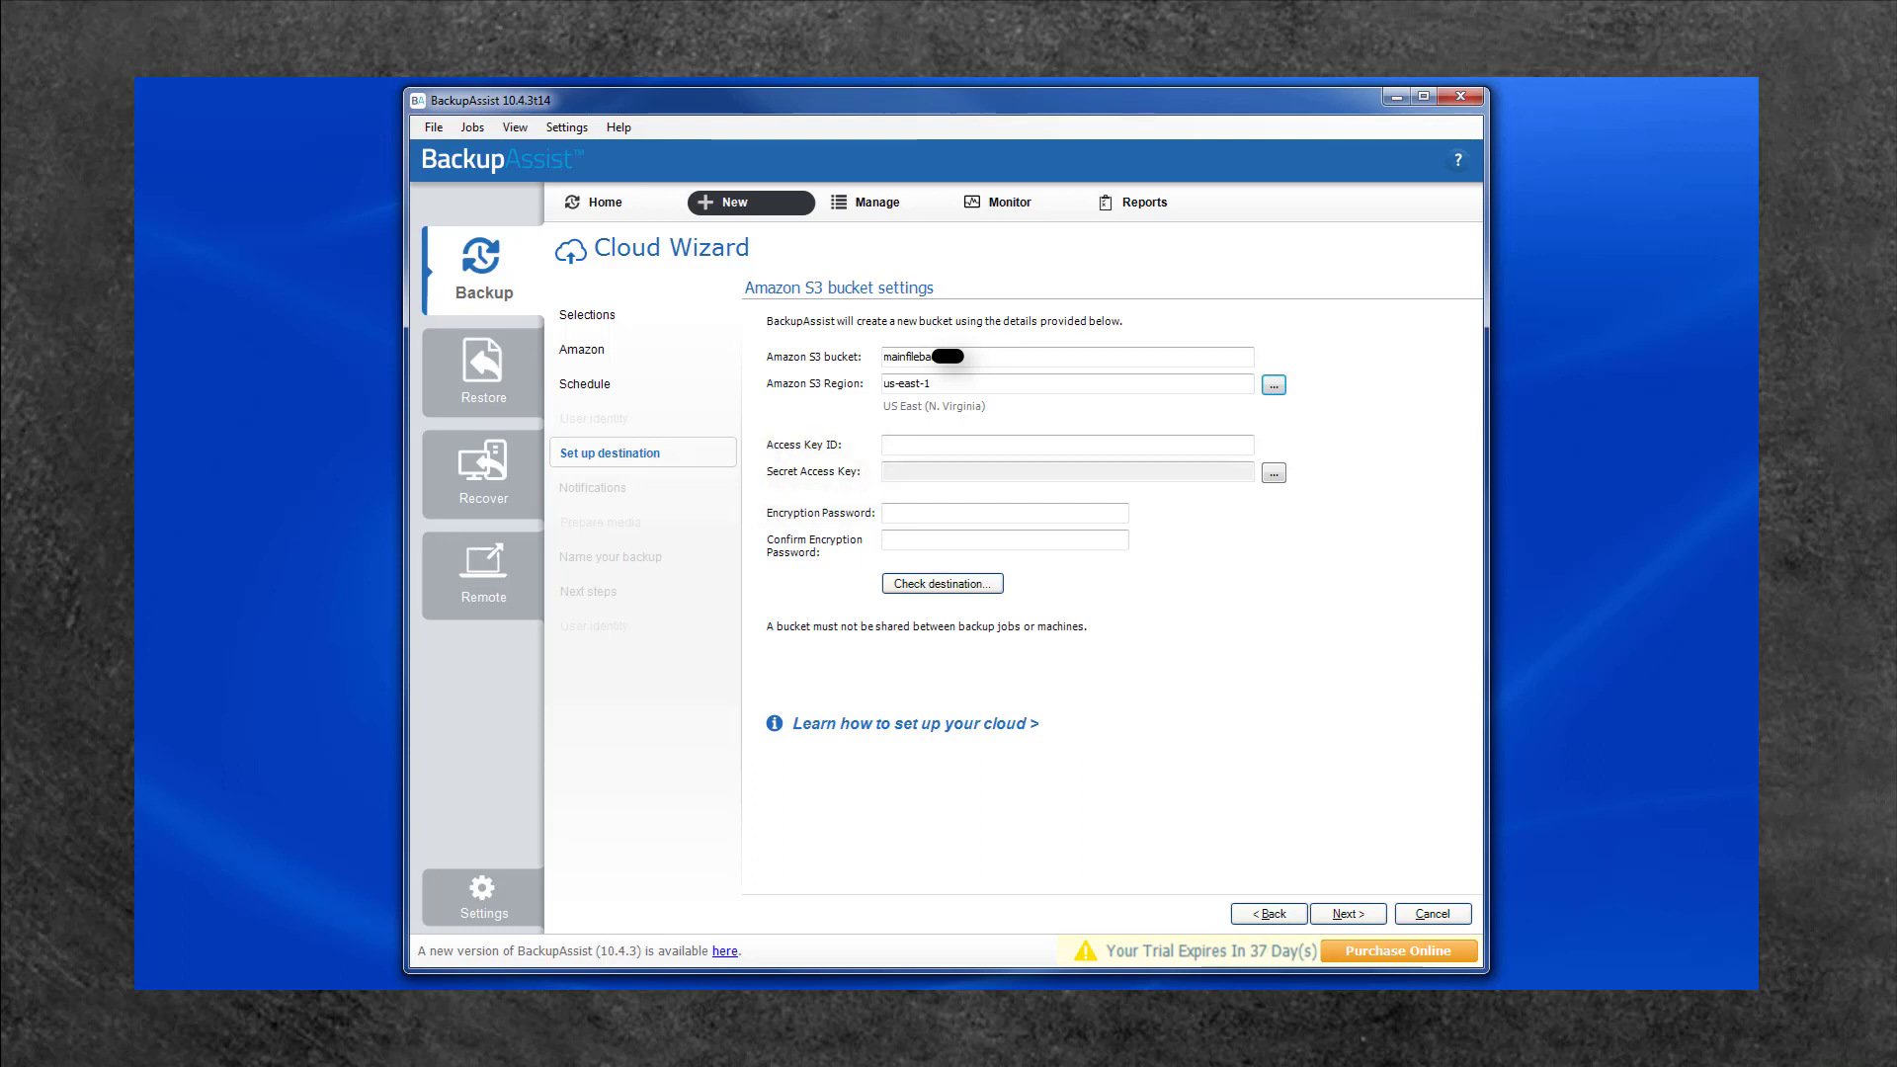
Copy the access key ID from cell C2 of credentials.csv into the Access Key ID field.
key("alt+Tab")
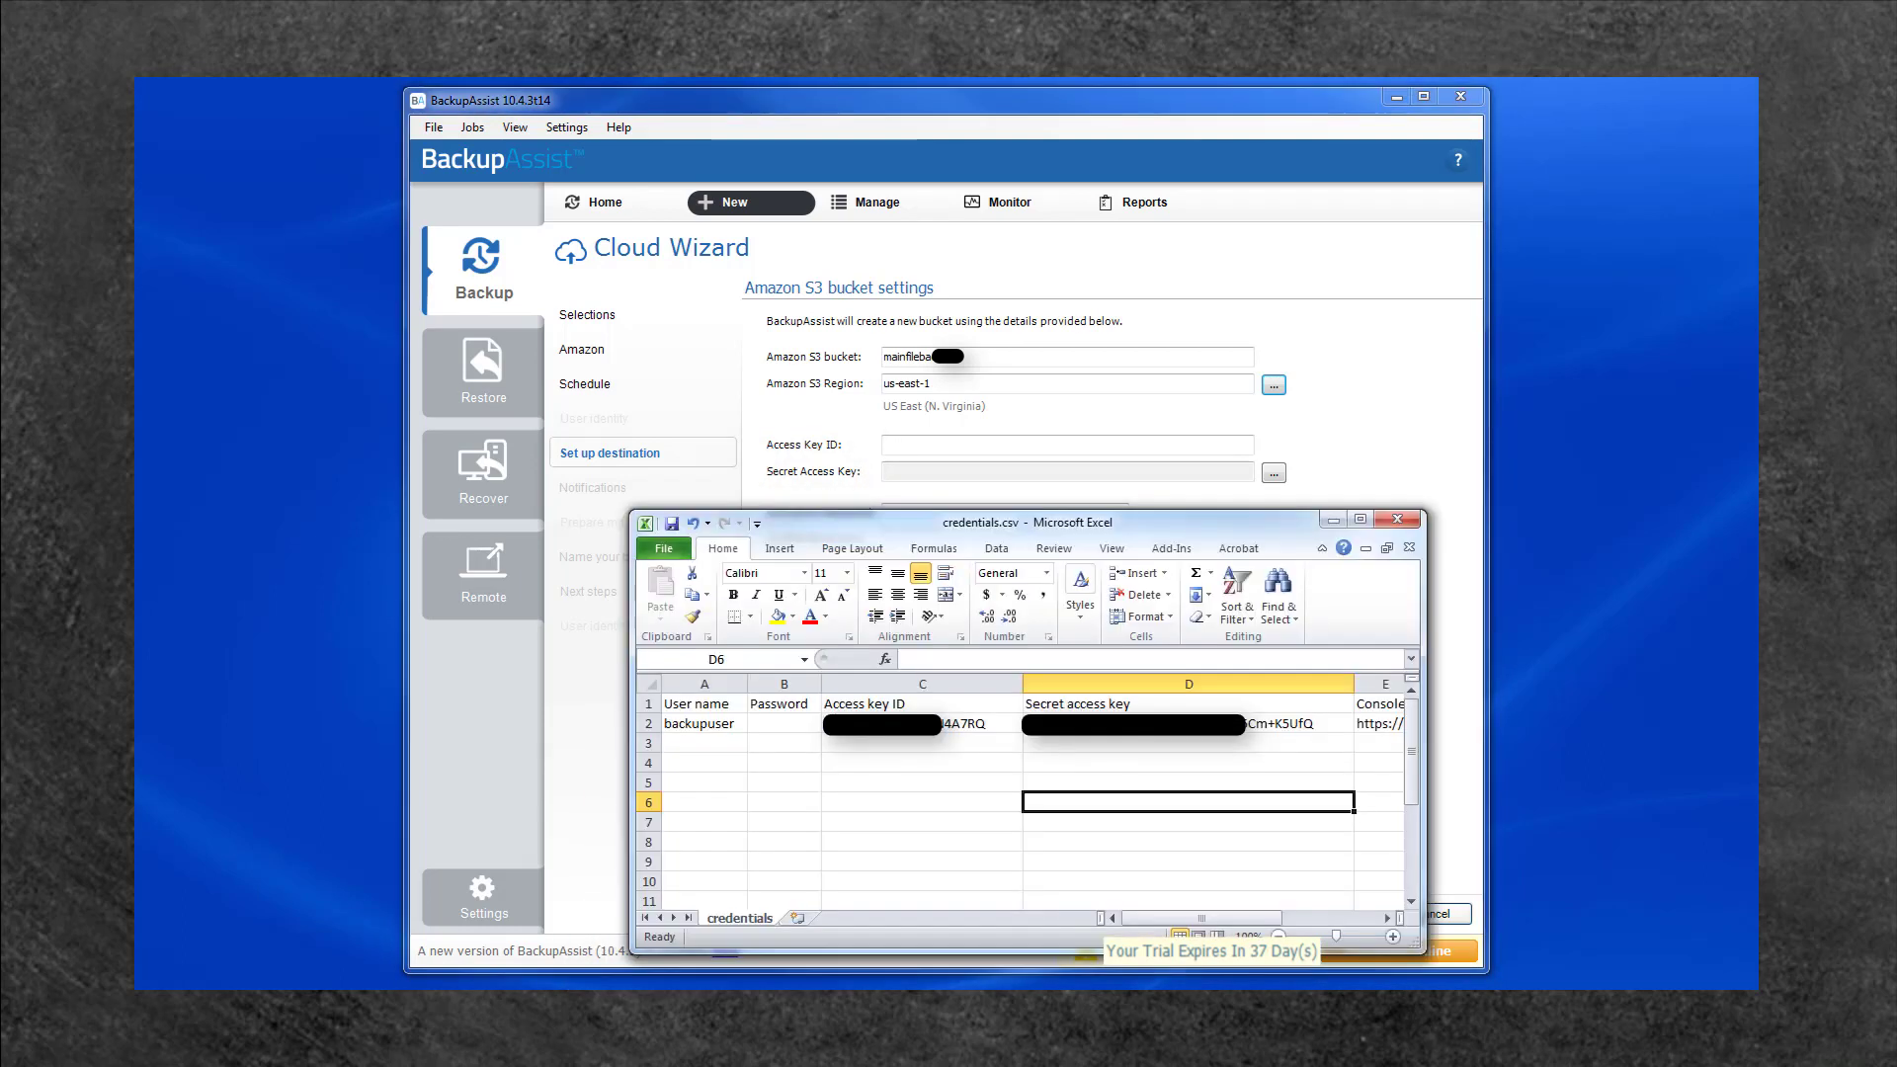
right_click(866, 728)
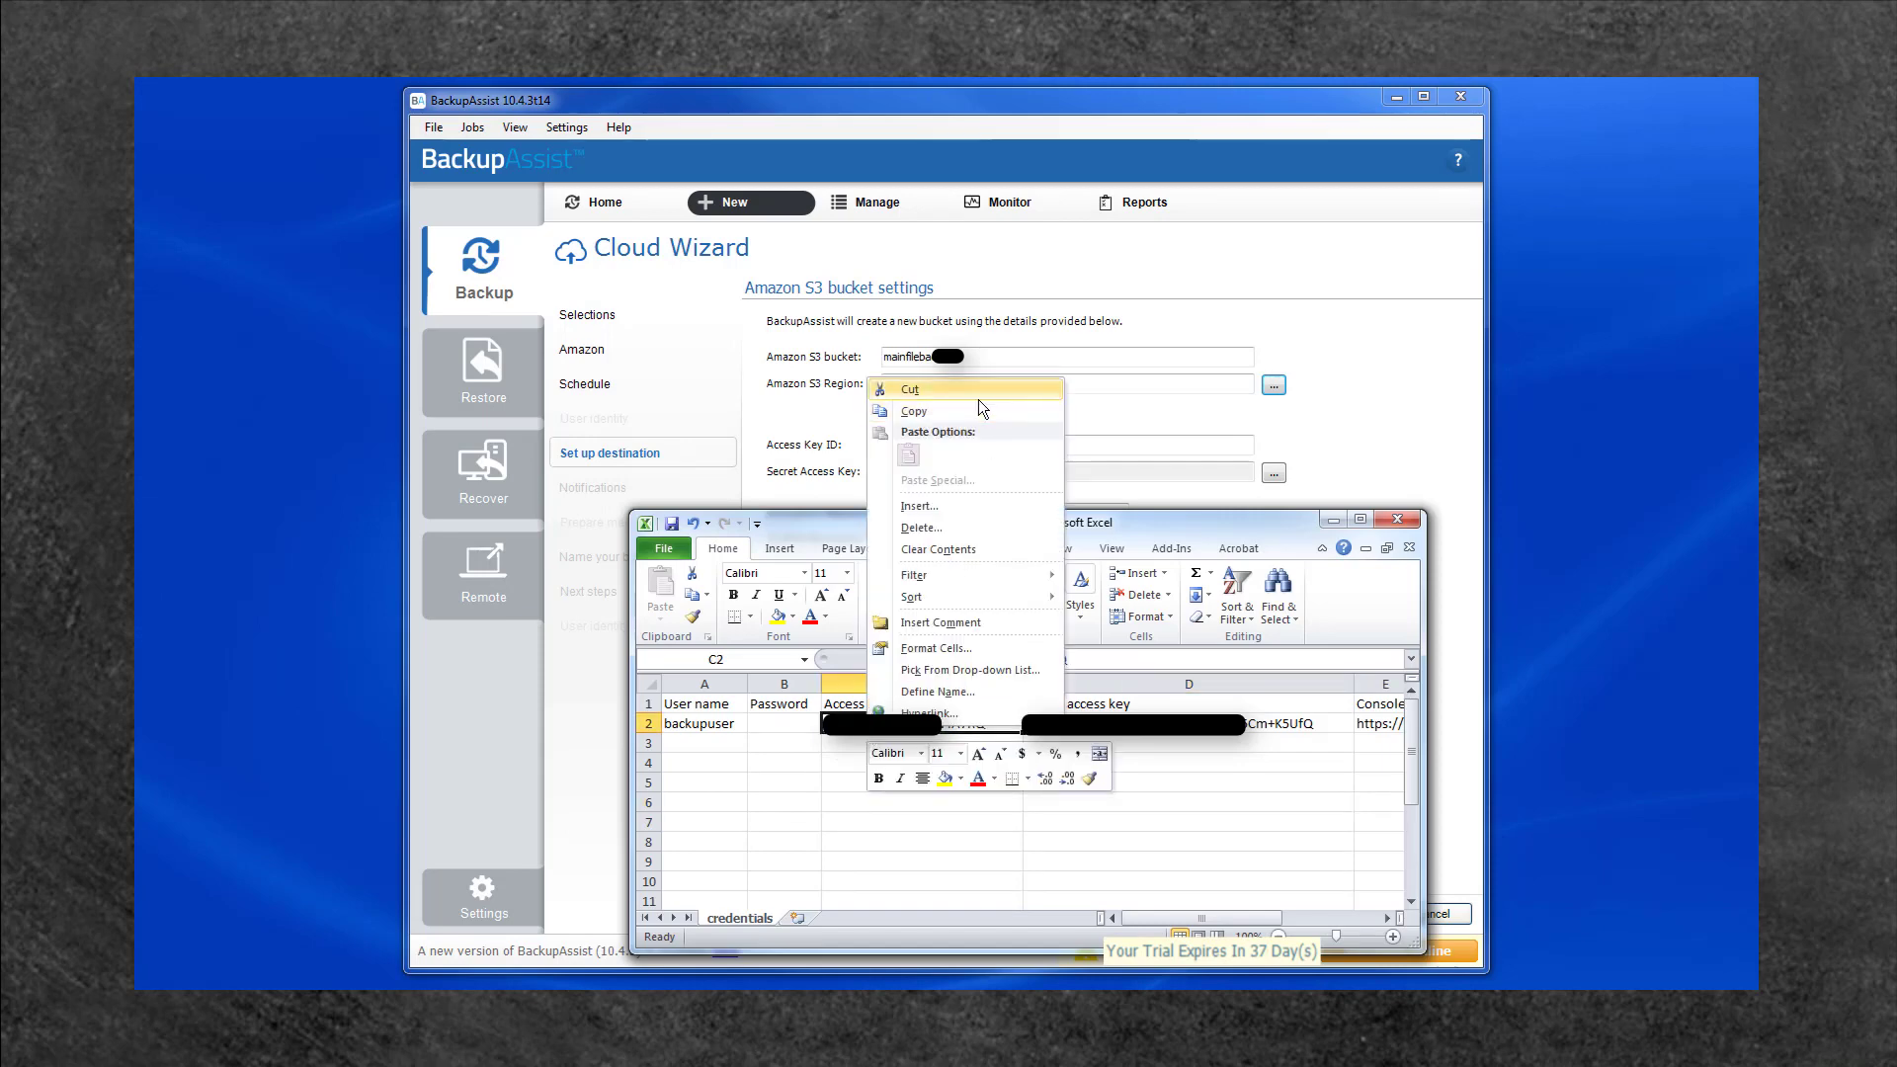
left_click(933, 409)
left_click(1337, 421)
left_click(1016, 447)
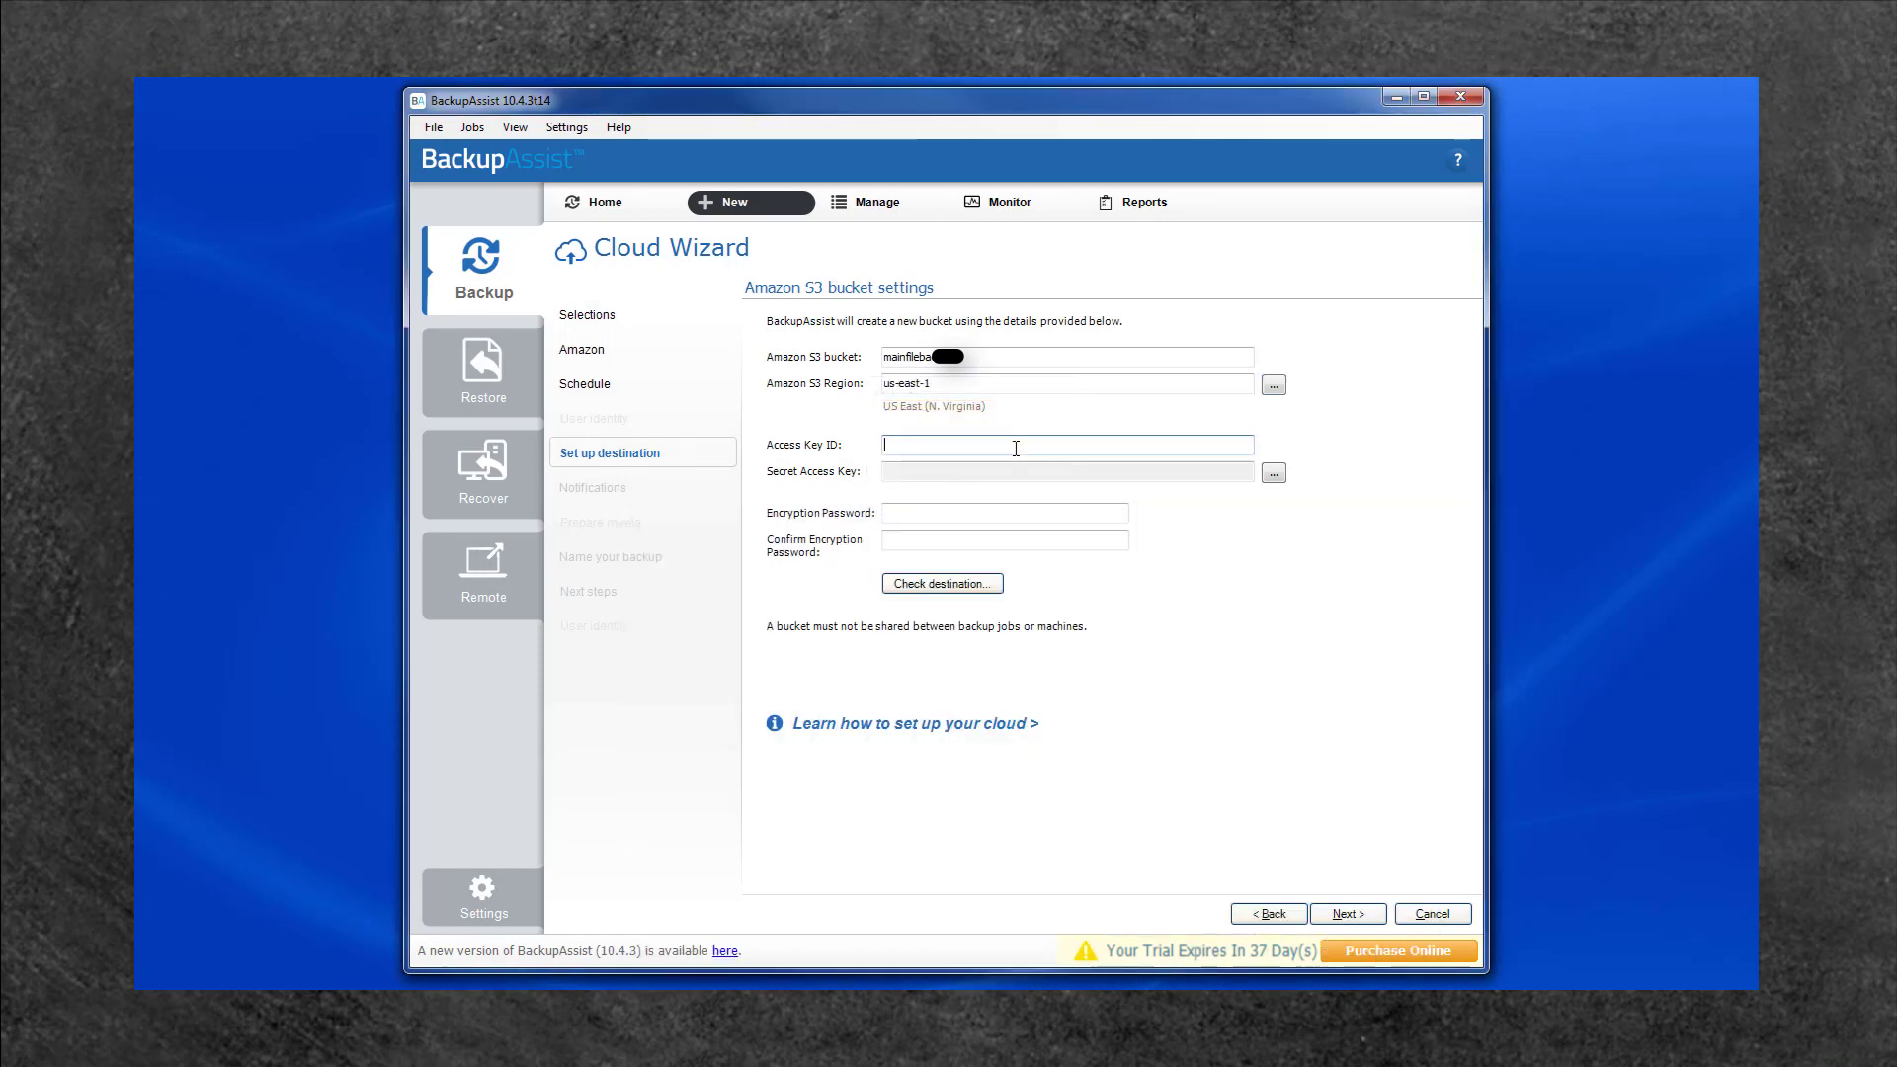
right_click(1015, 447)
left_click(1053, 533)
Copy the secret access key from cell D2 into the Secret Access Key box.
key("alt+Tab")
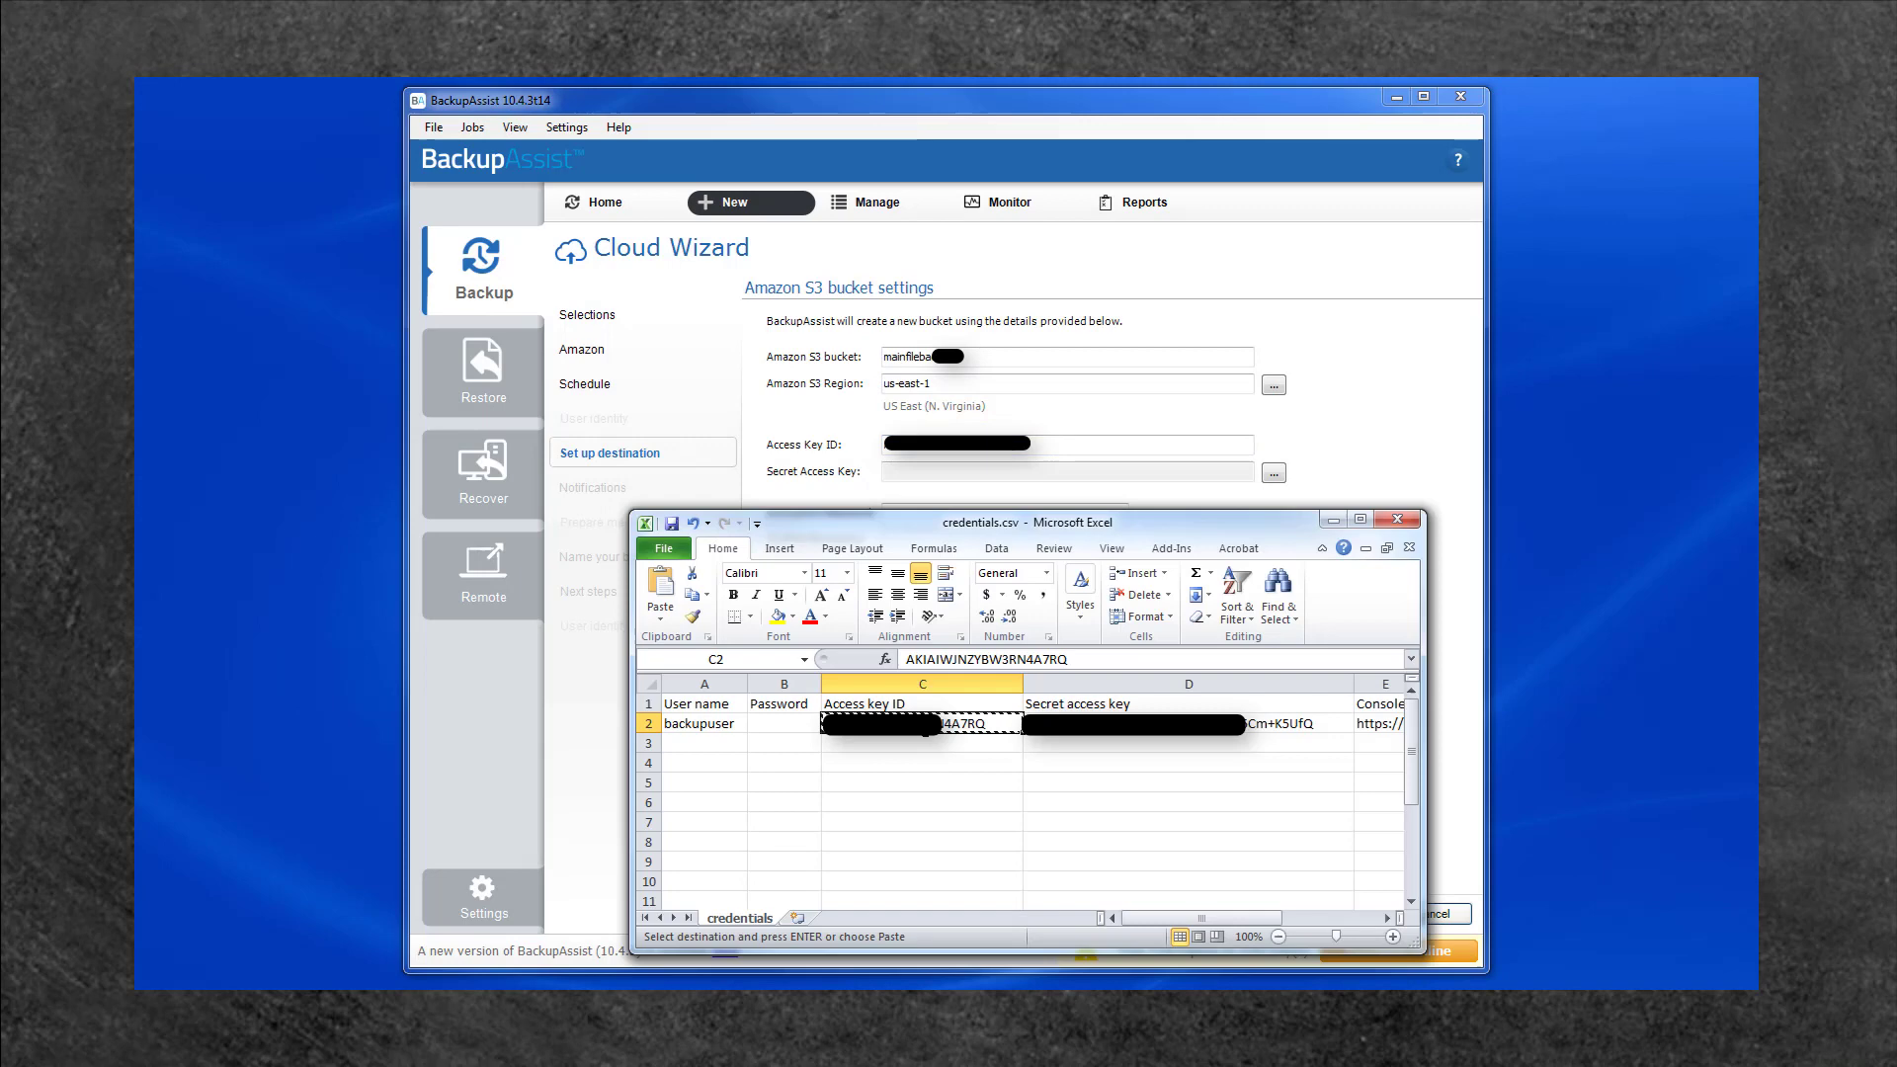
left_click(1077, 726)
right_click(1077, 726)
left_click(1132, 409)
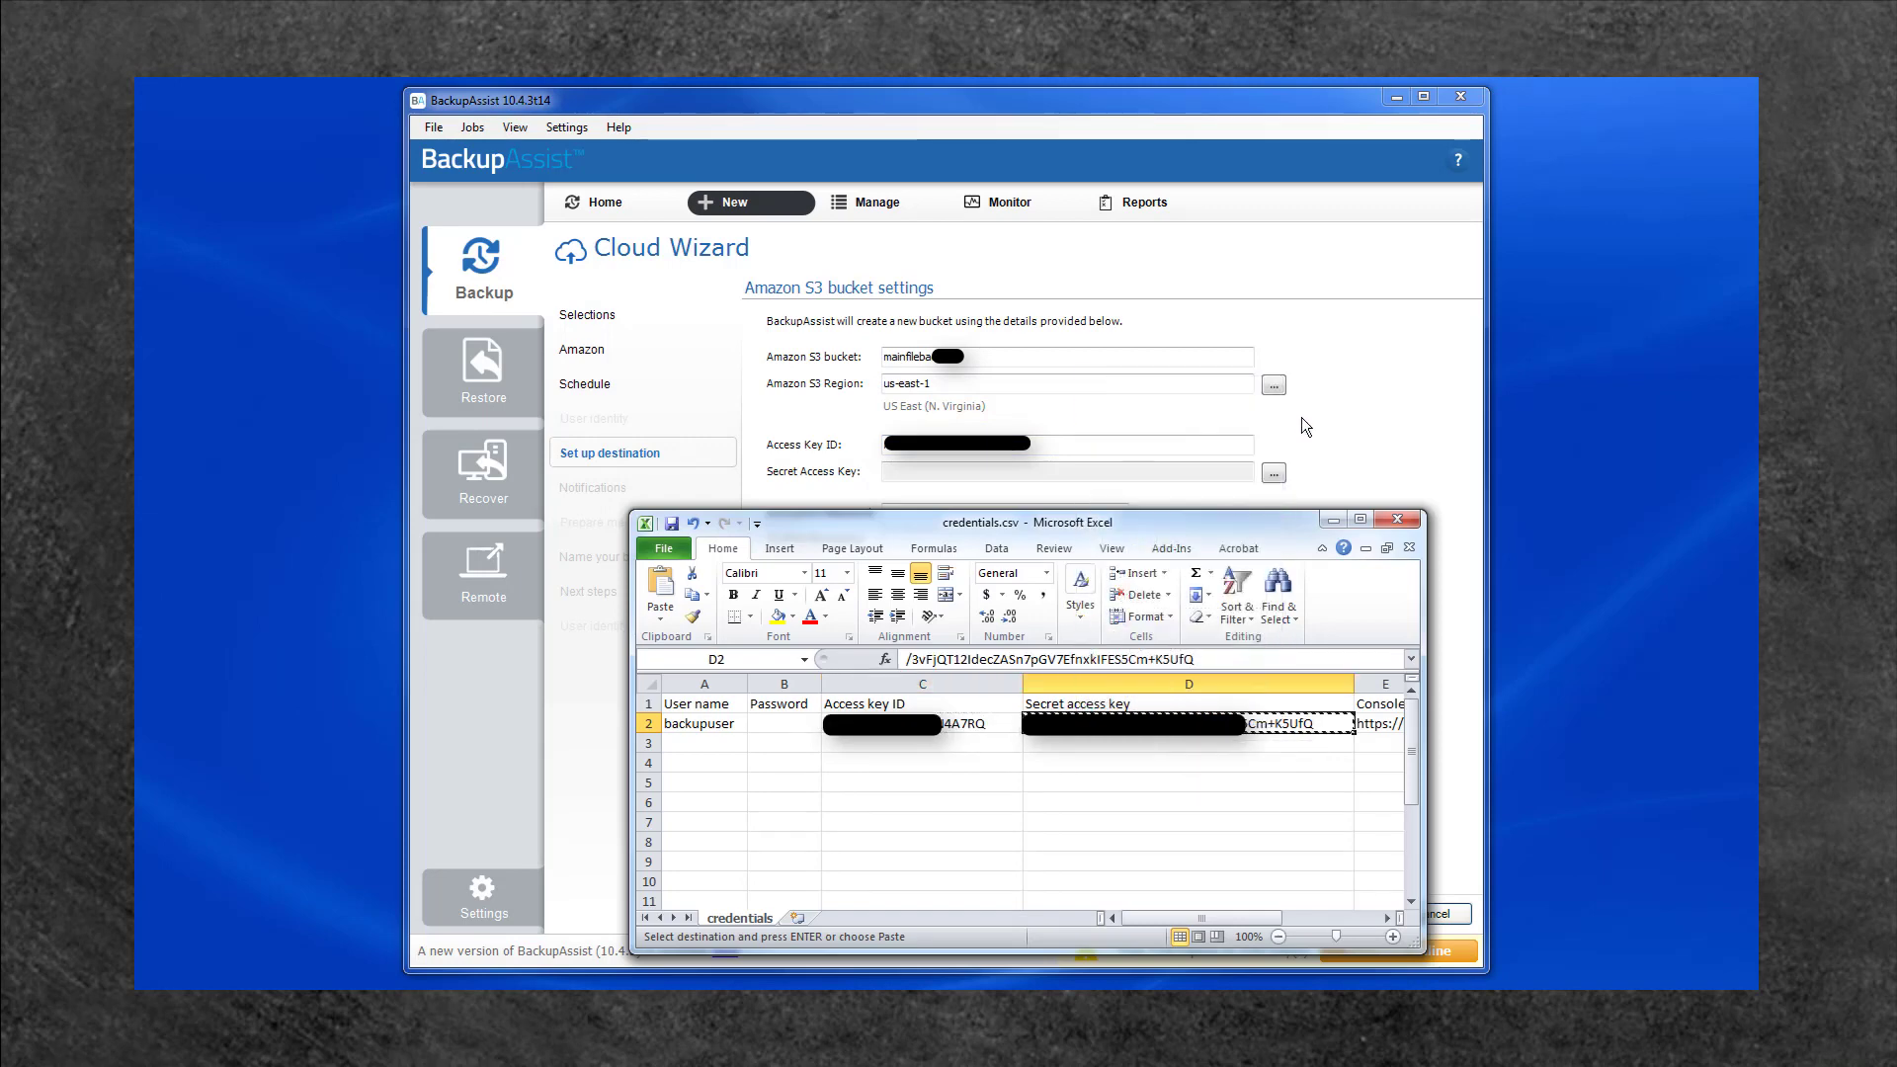
left_click(1301, 425)
left_click(1273, 472)
right_click(1009, 542)
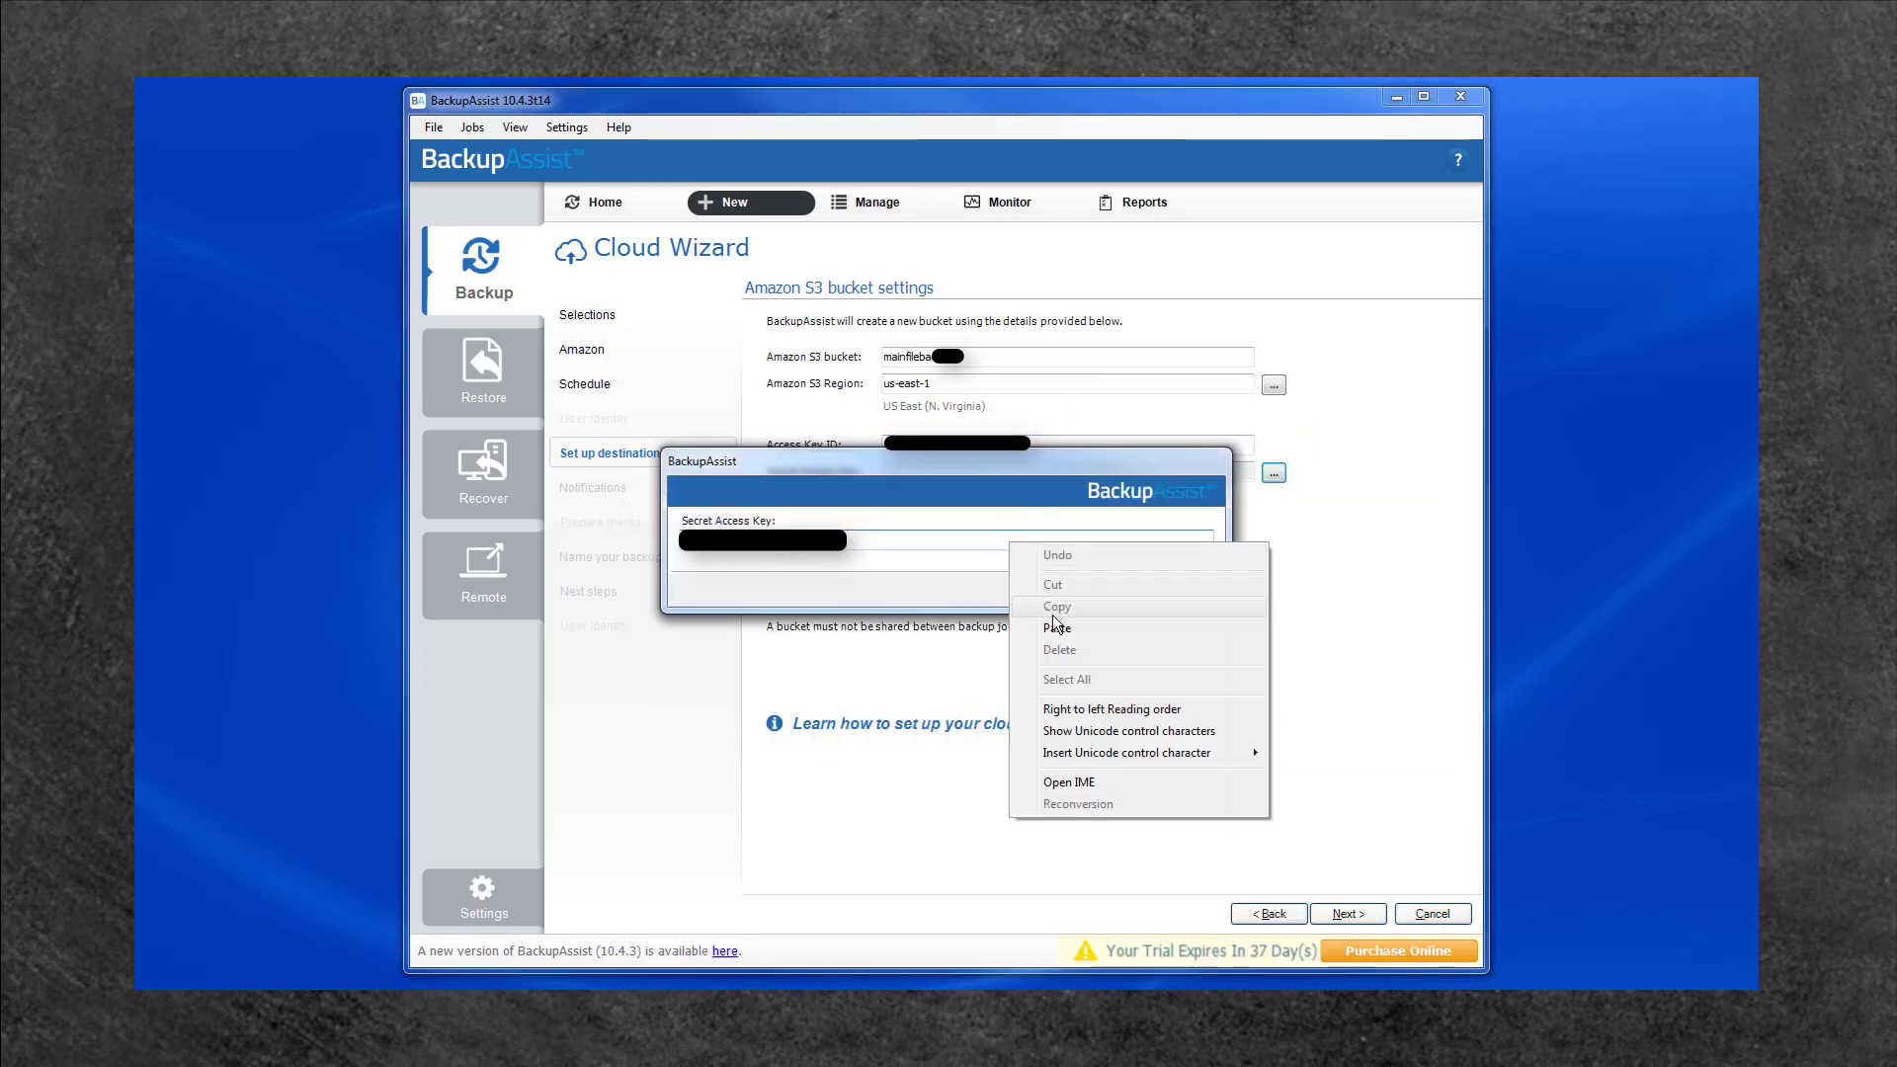
left_click(1055, 628)
left_click(1094, 589)
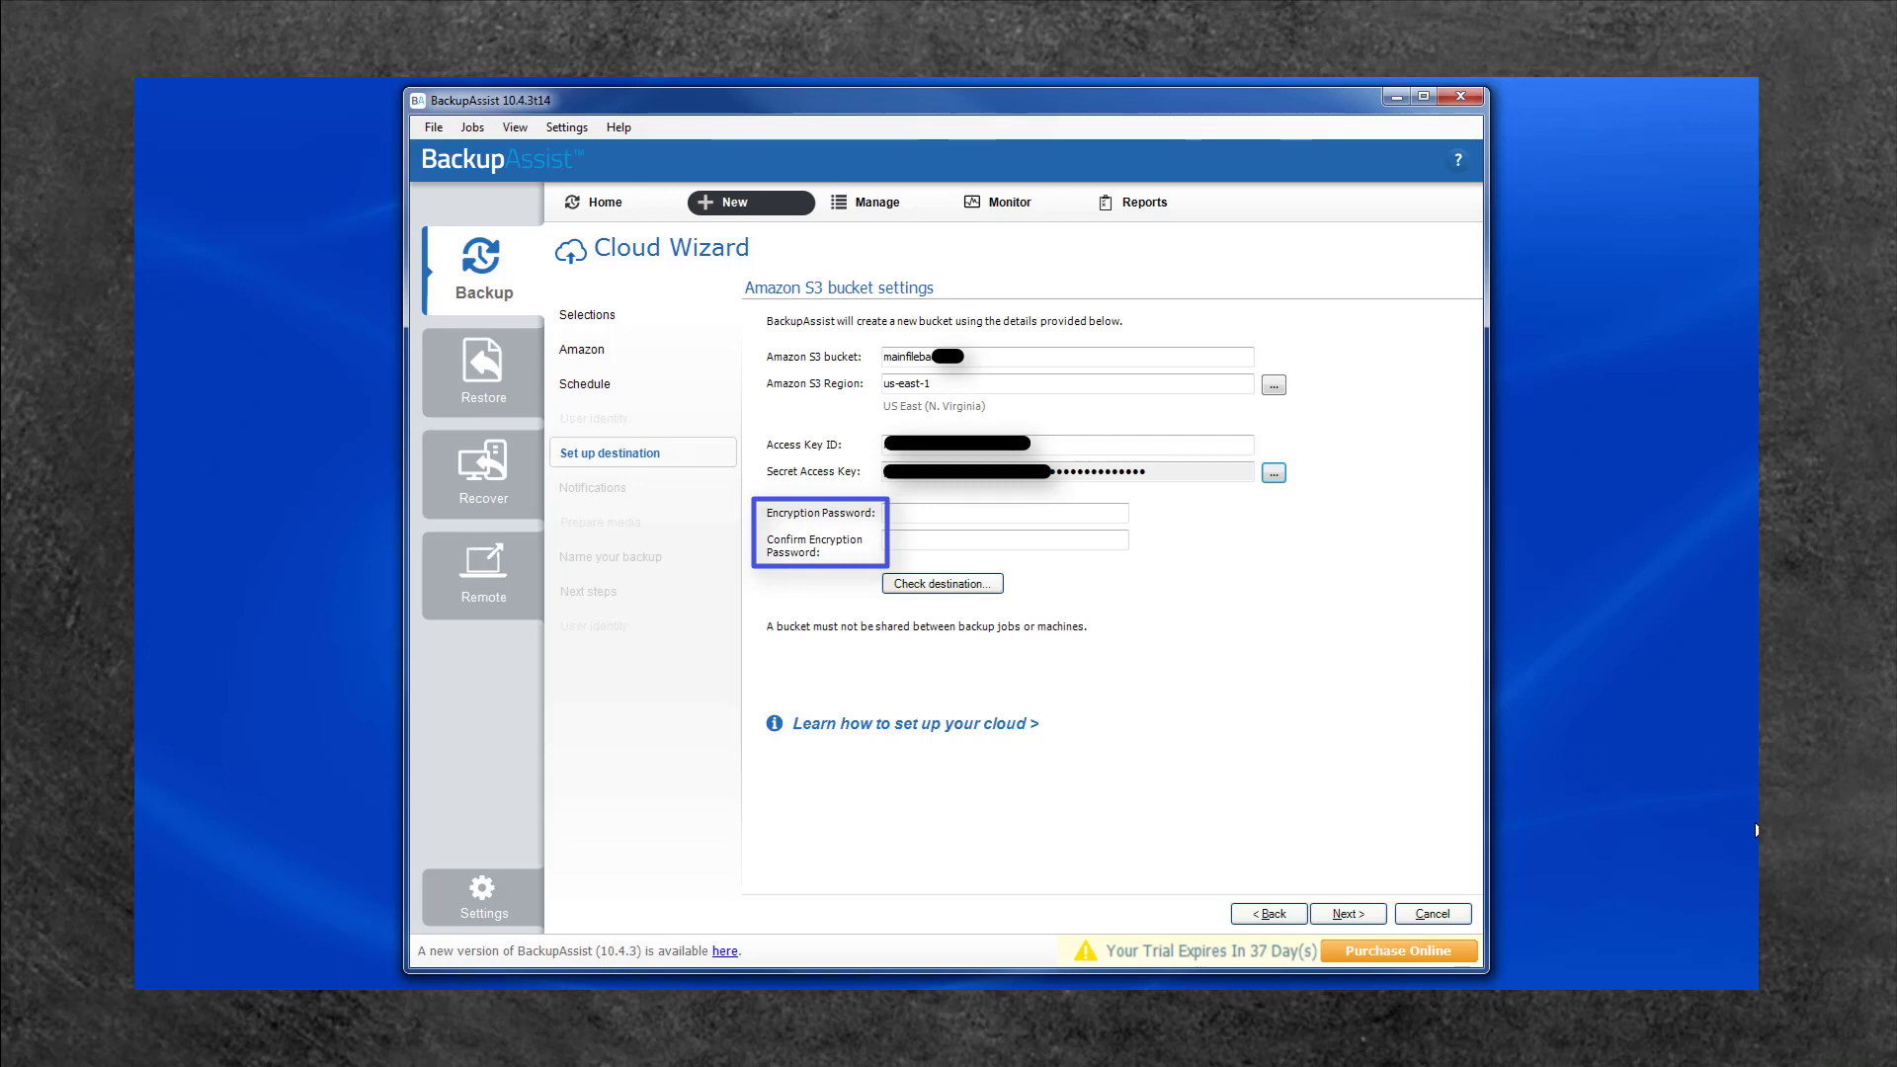
Enter and confirm the encryption password, then check the S3 destination.
left_click(990, 520)
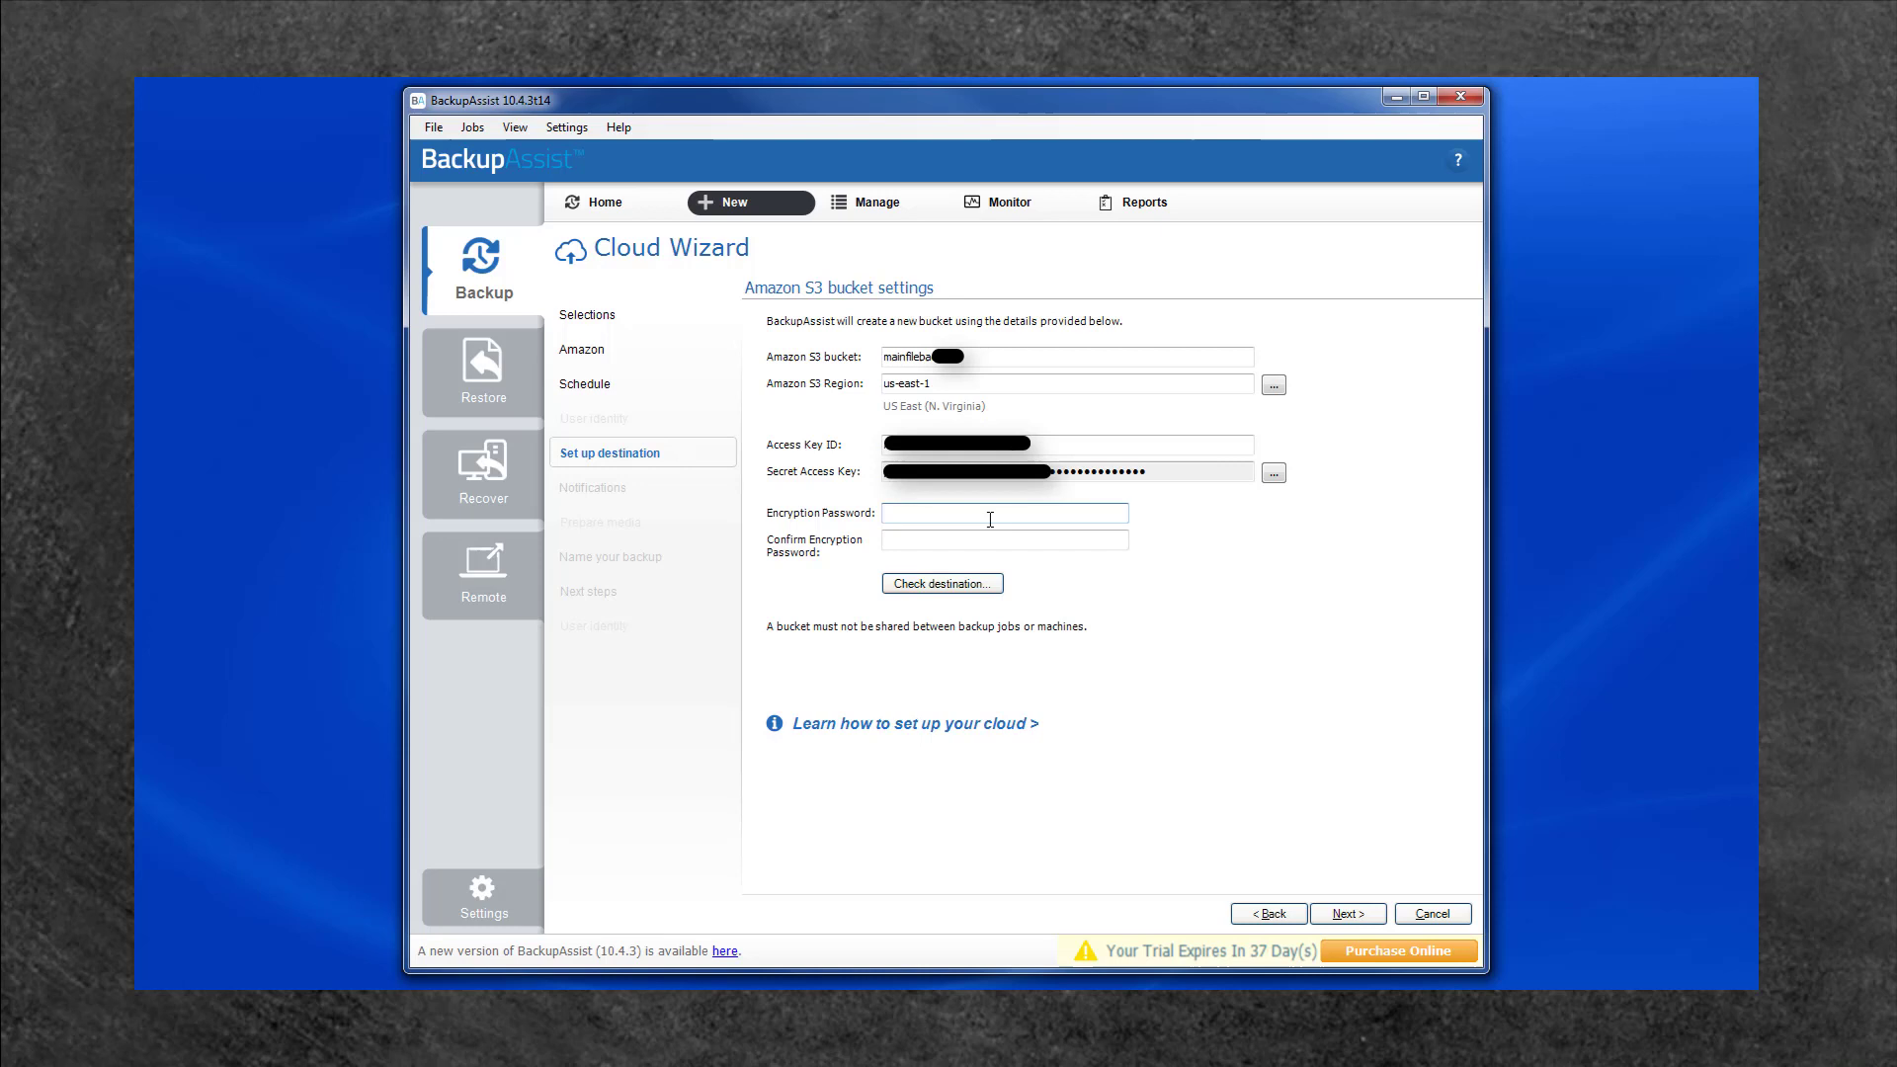
type("••••••")
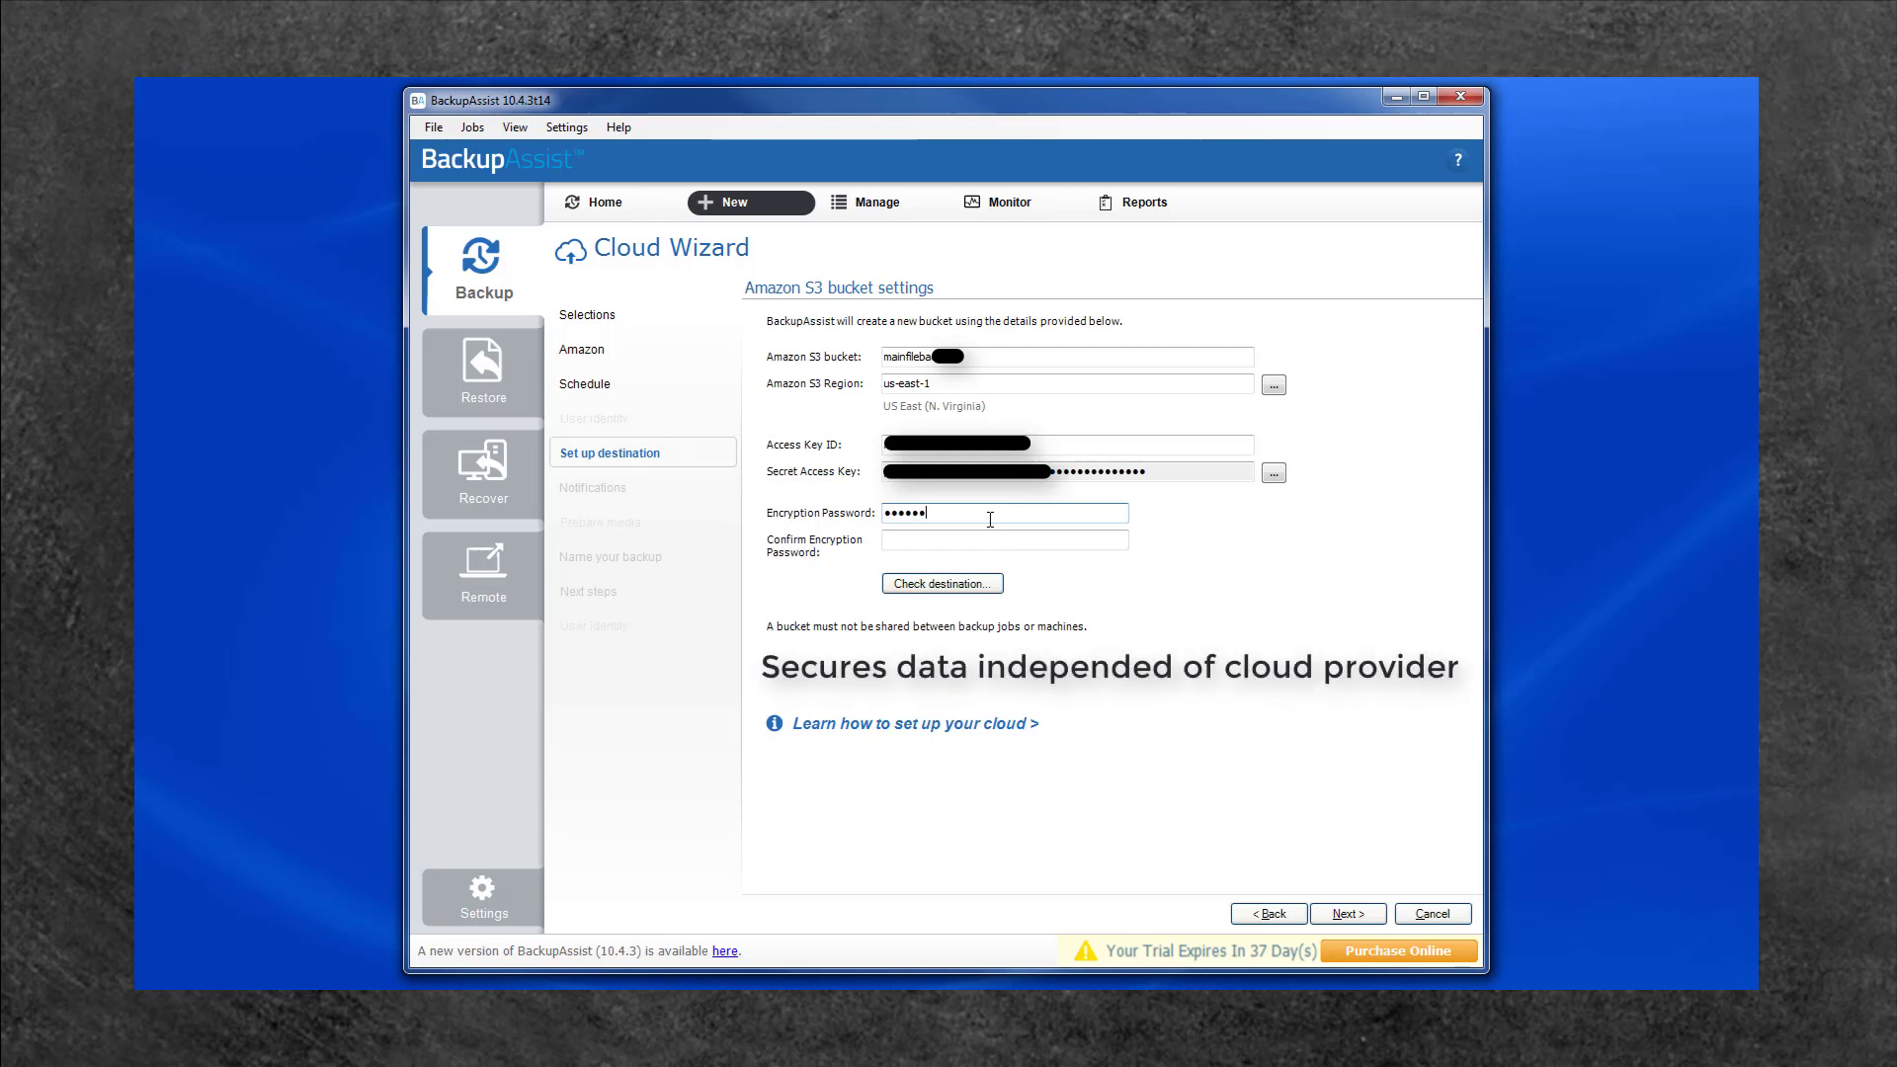
type("••")
left_click(1016, 540)
type("••••••••")
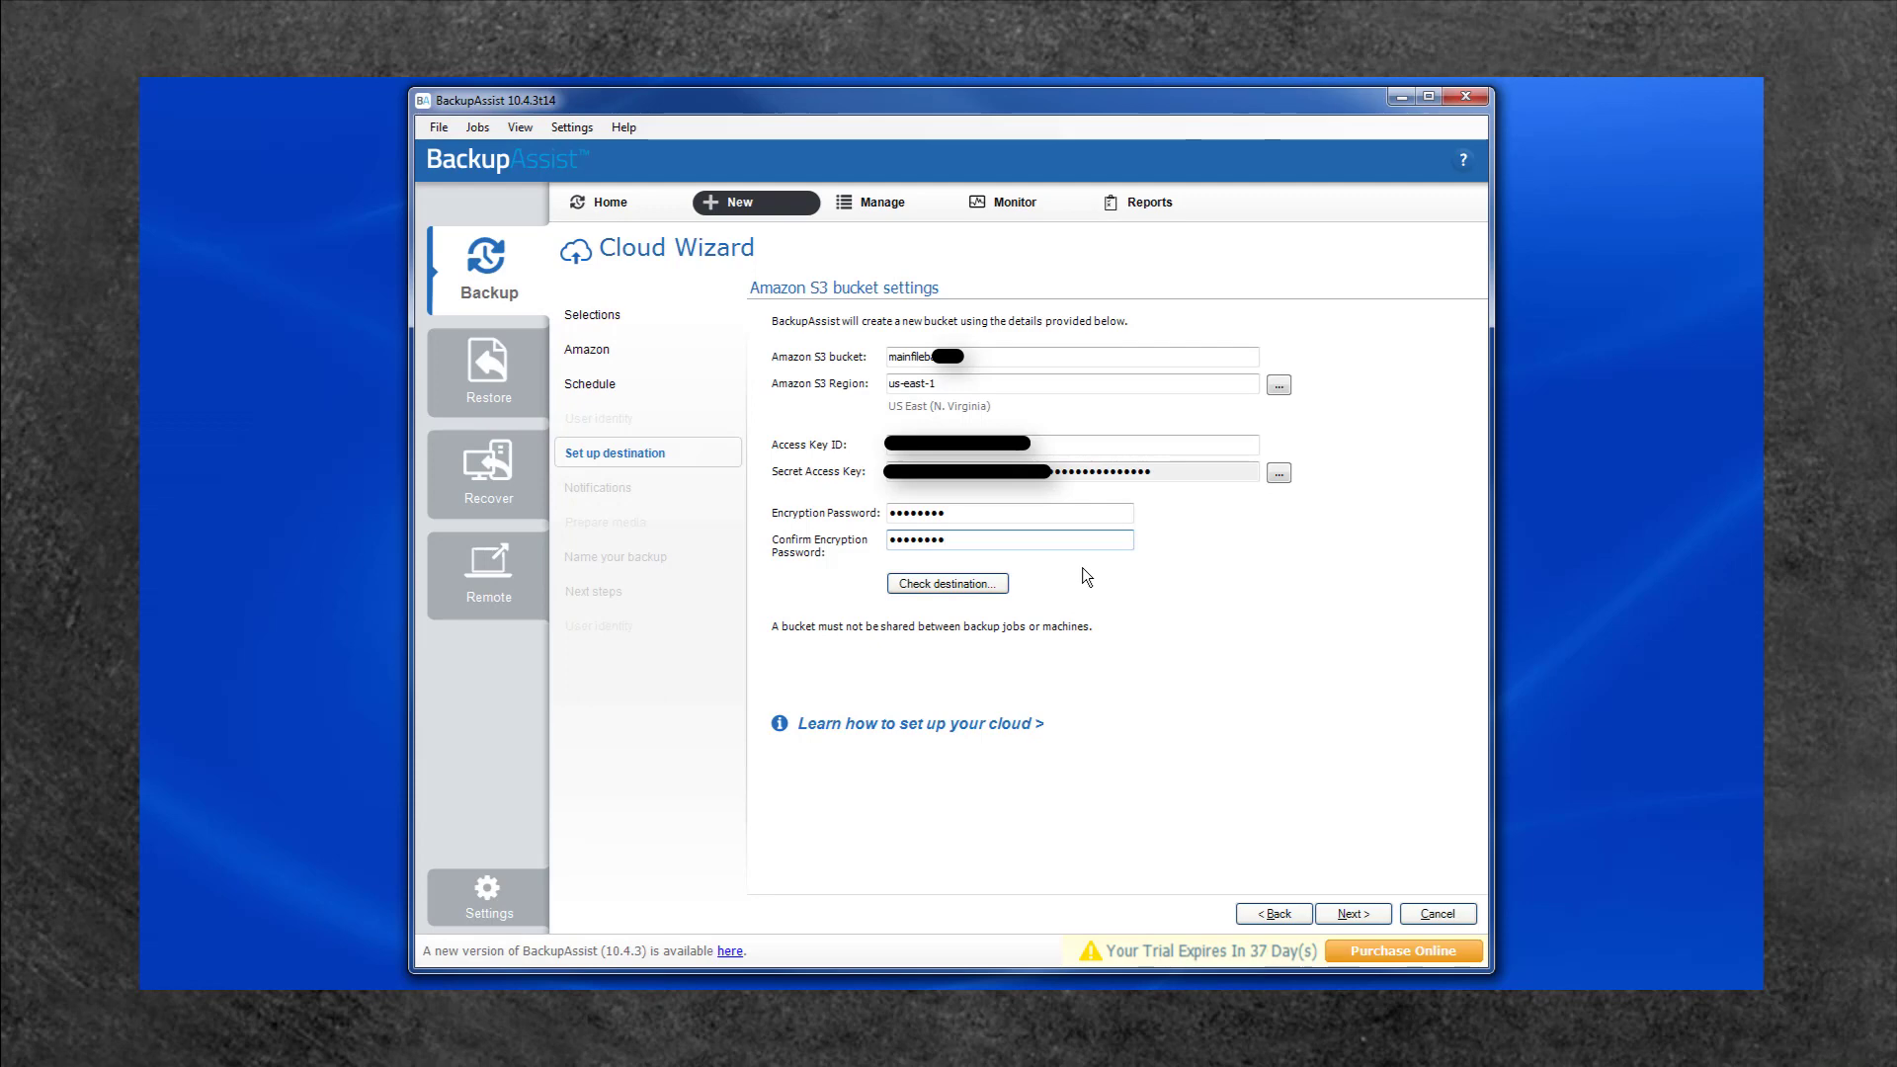
left_click(958, 584)
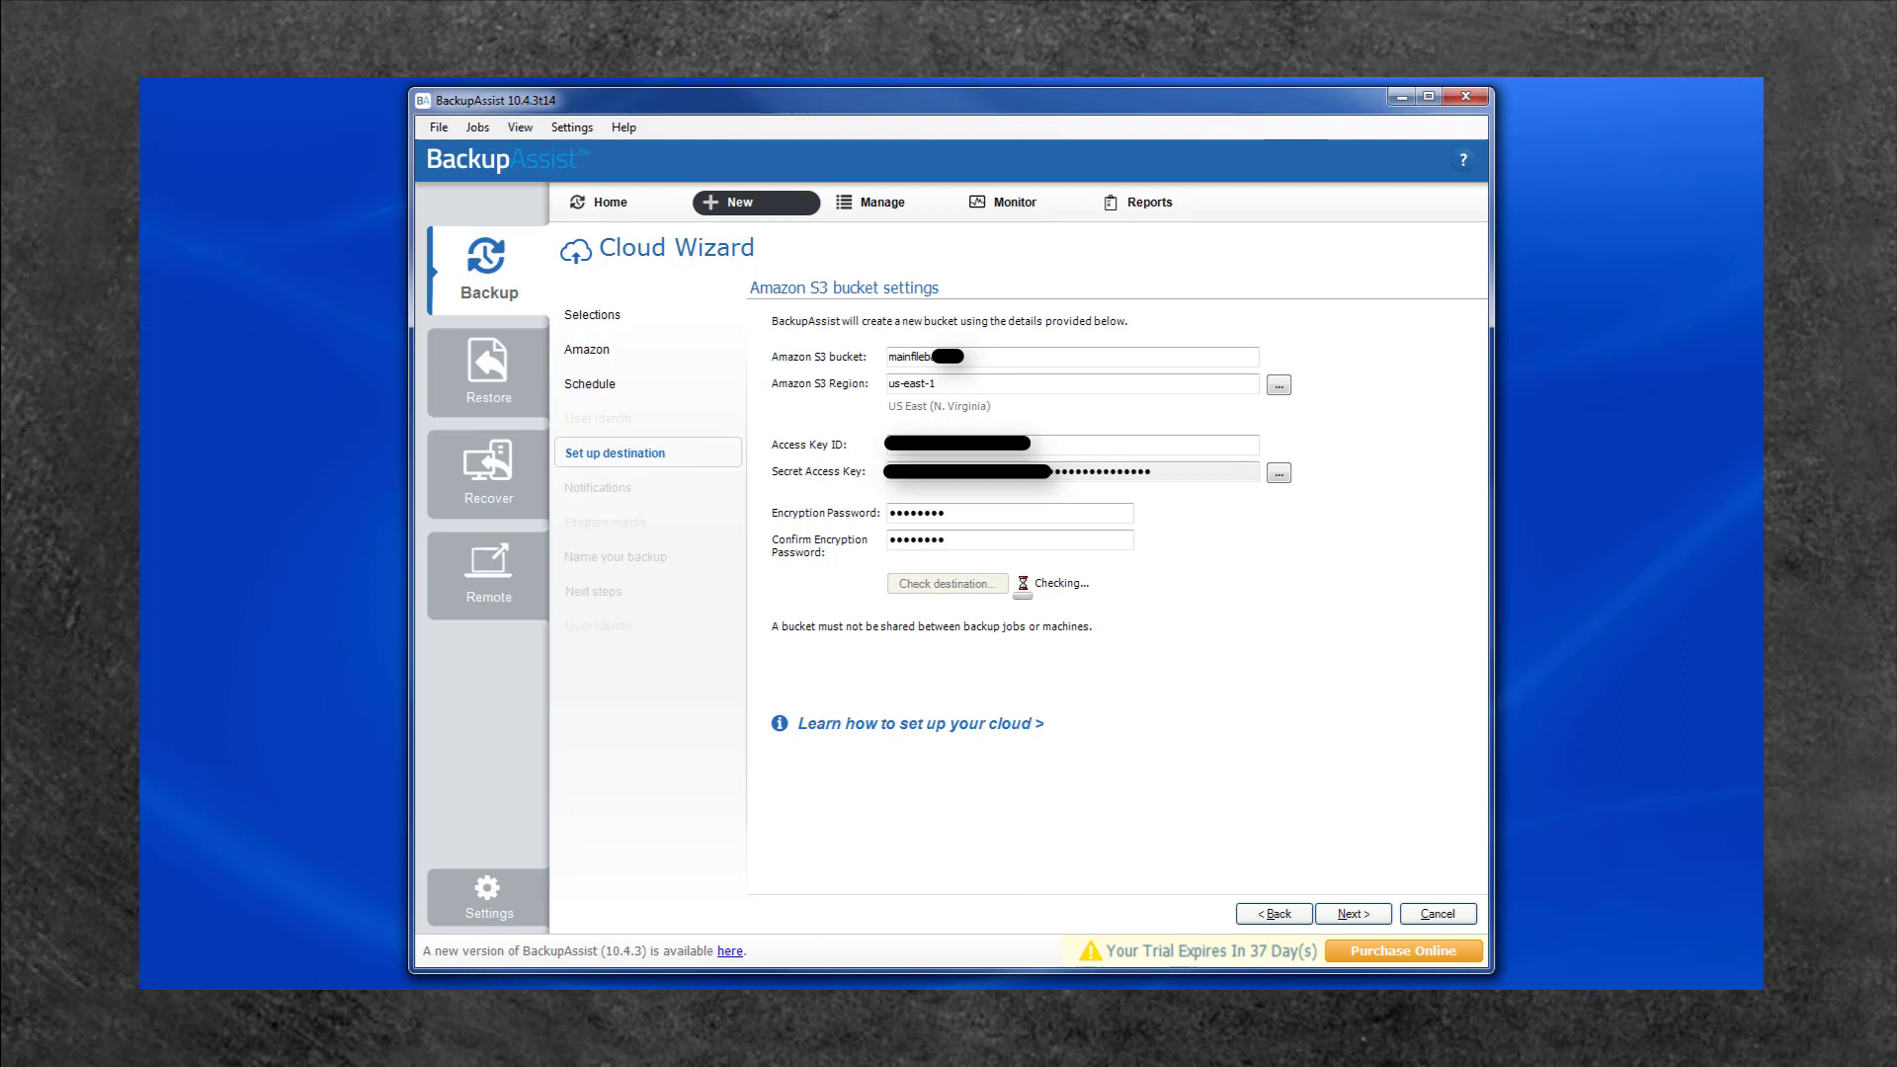
Enable email report notifications and fill in the recipient's e-mail address.
left_click(1365, 913)
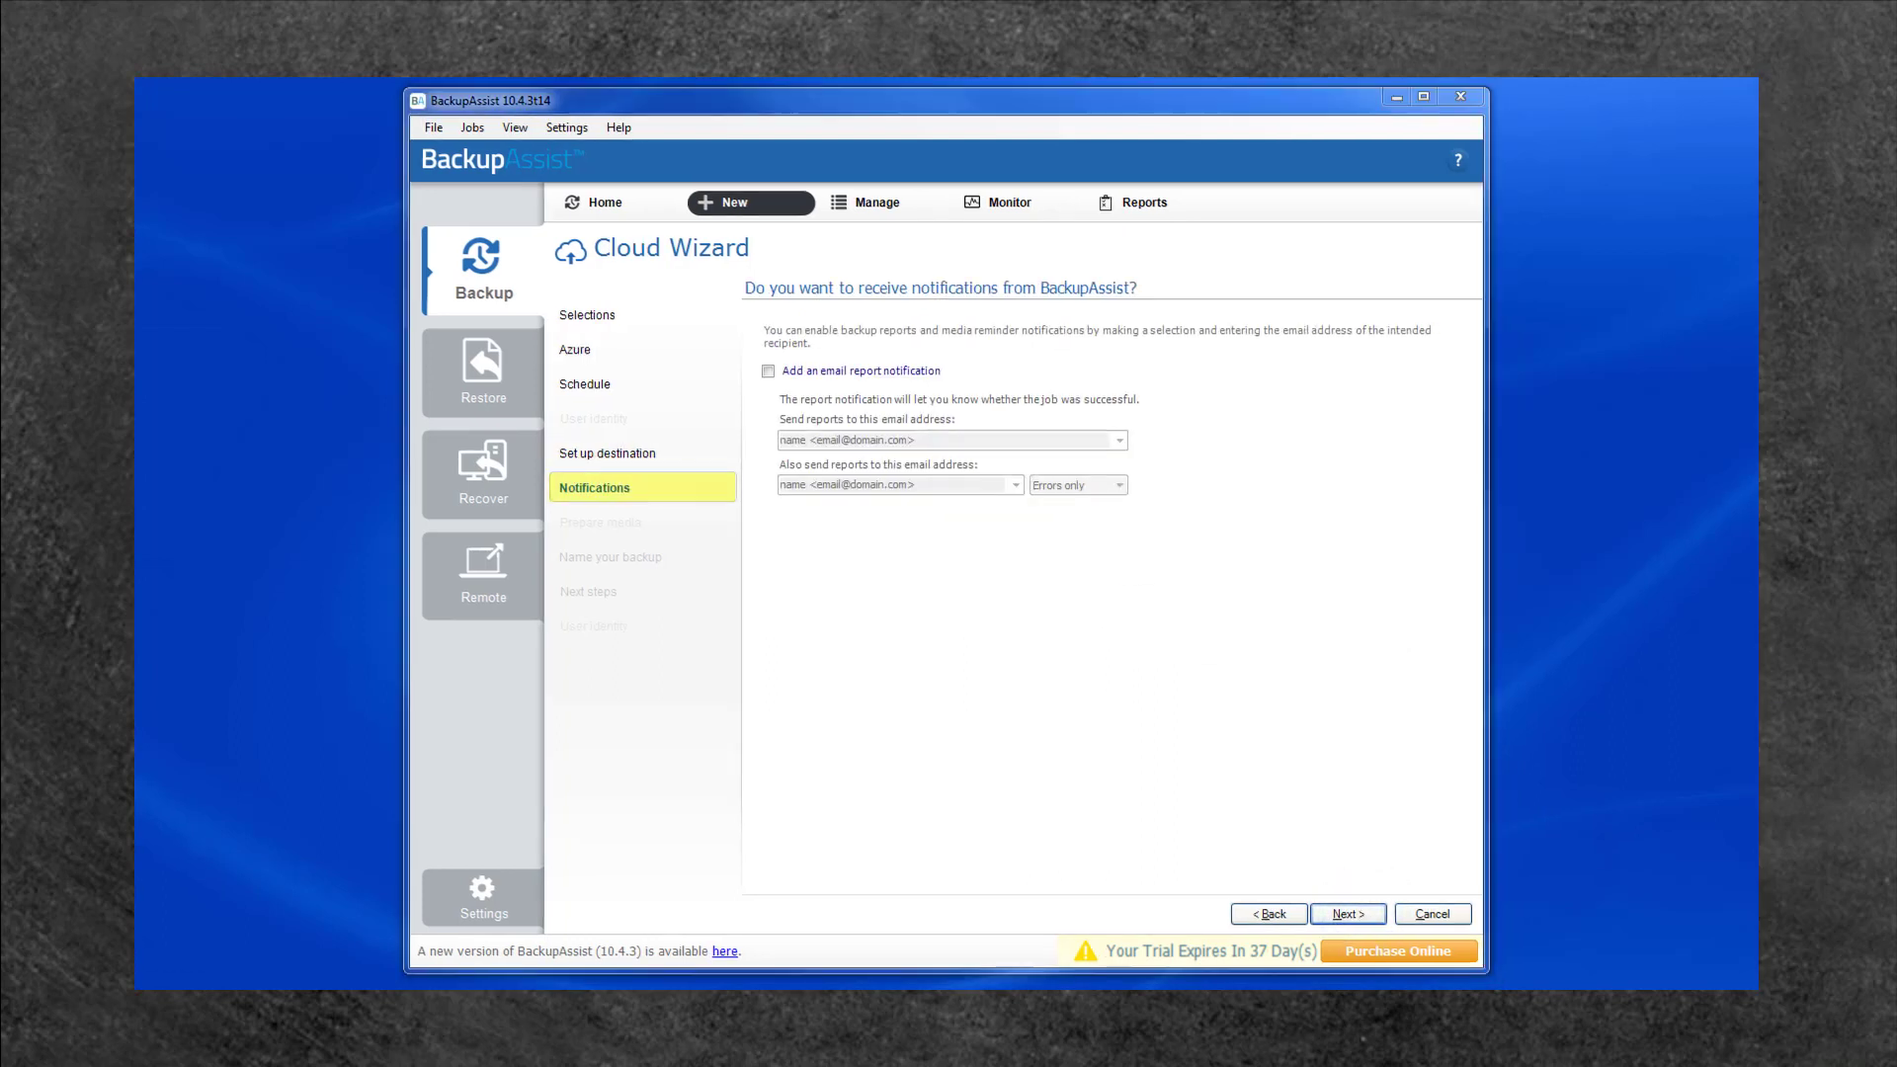
left_click(769, 372)
left_click(820, 440)
key("ctrl+v")
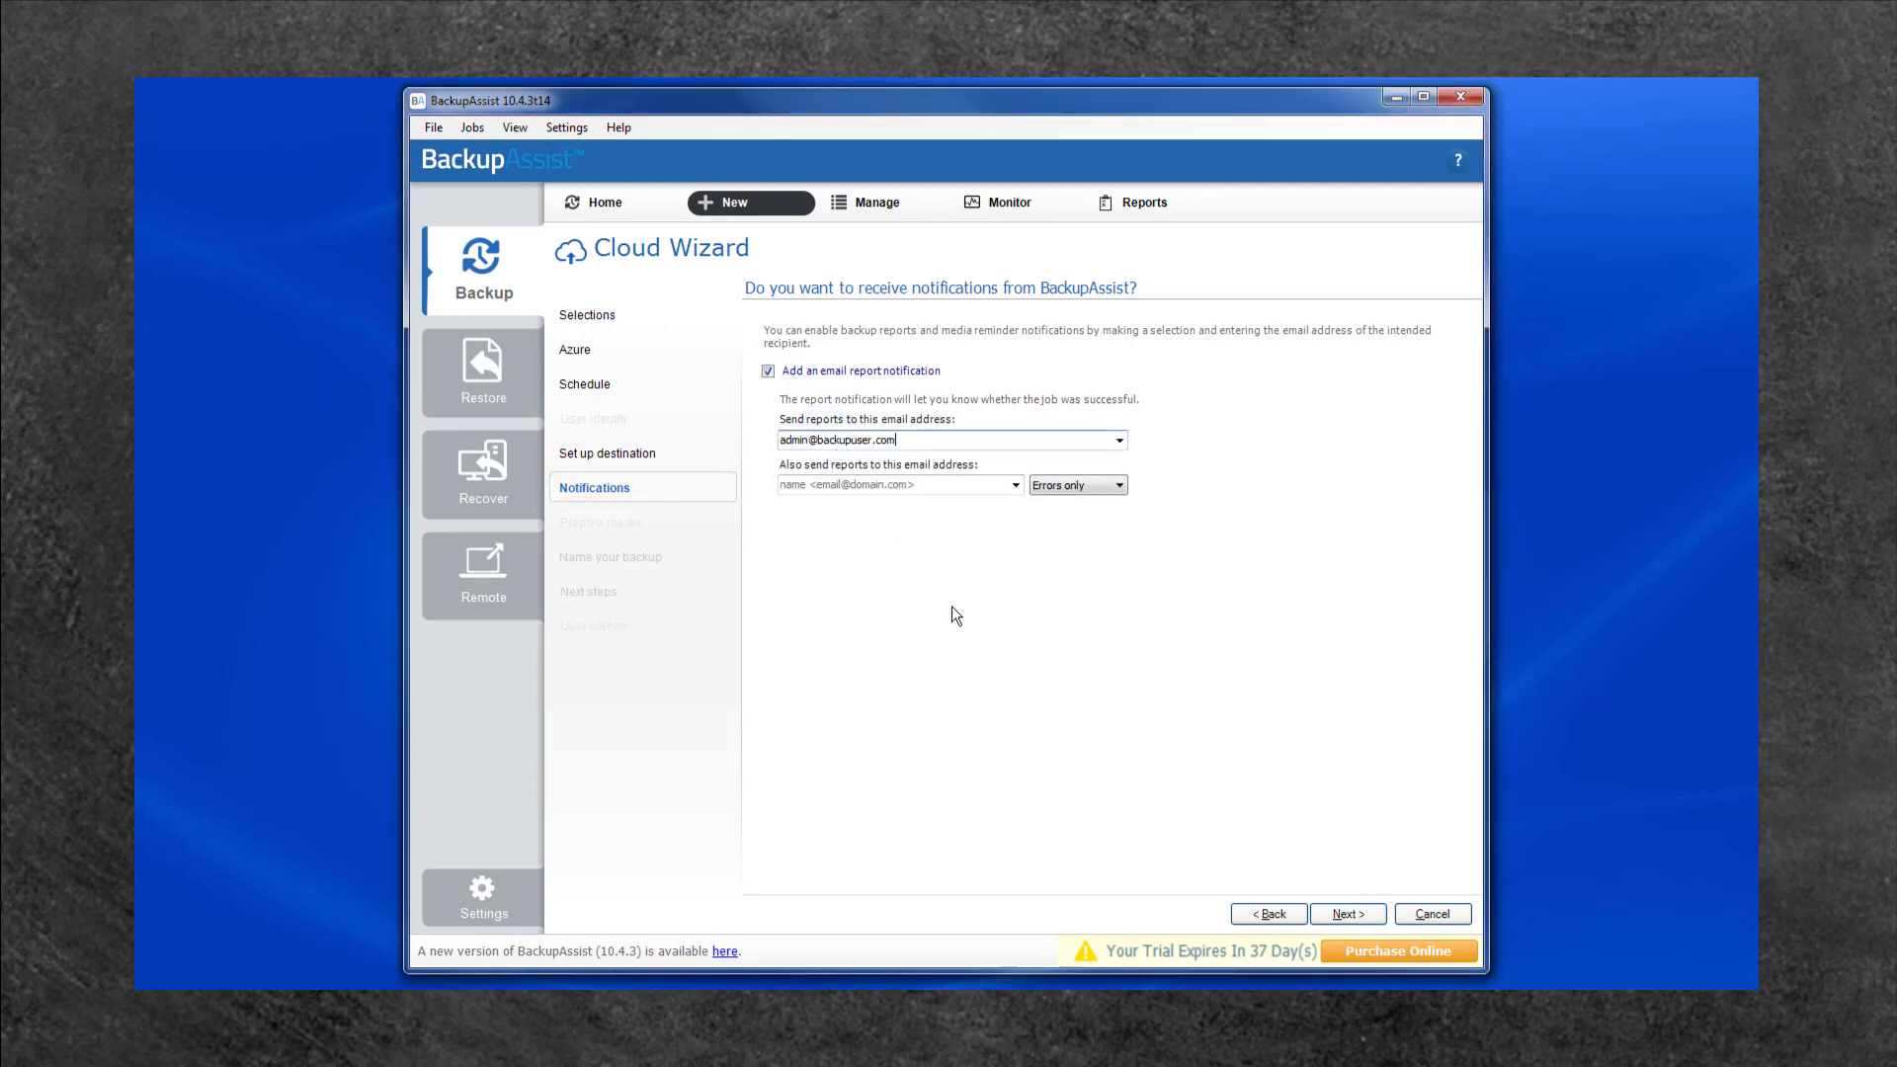
Rename the backup job from Job to mainfileserver and finish the wizard.
left_click(1325, 915)
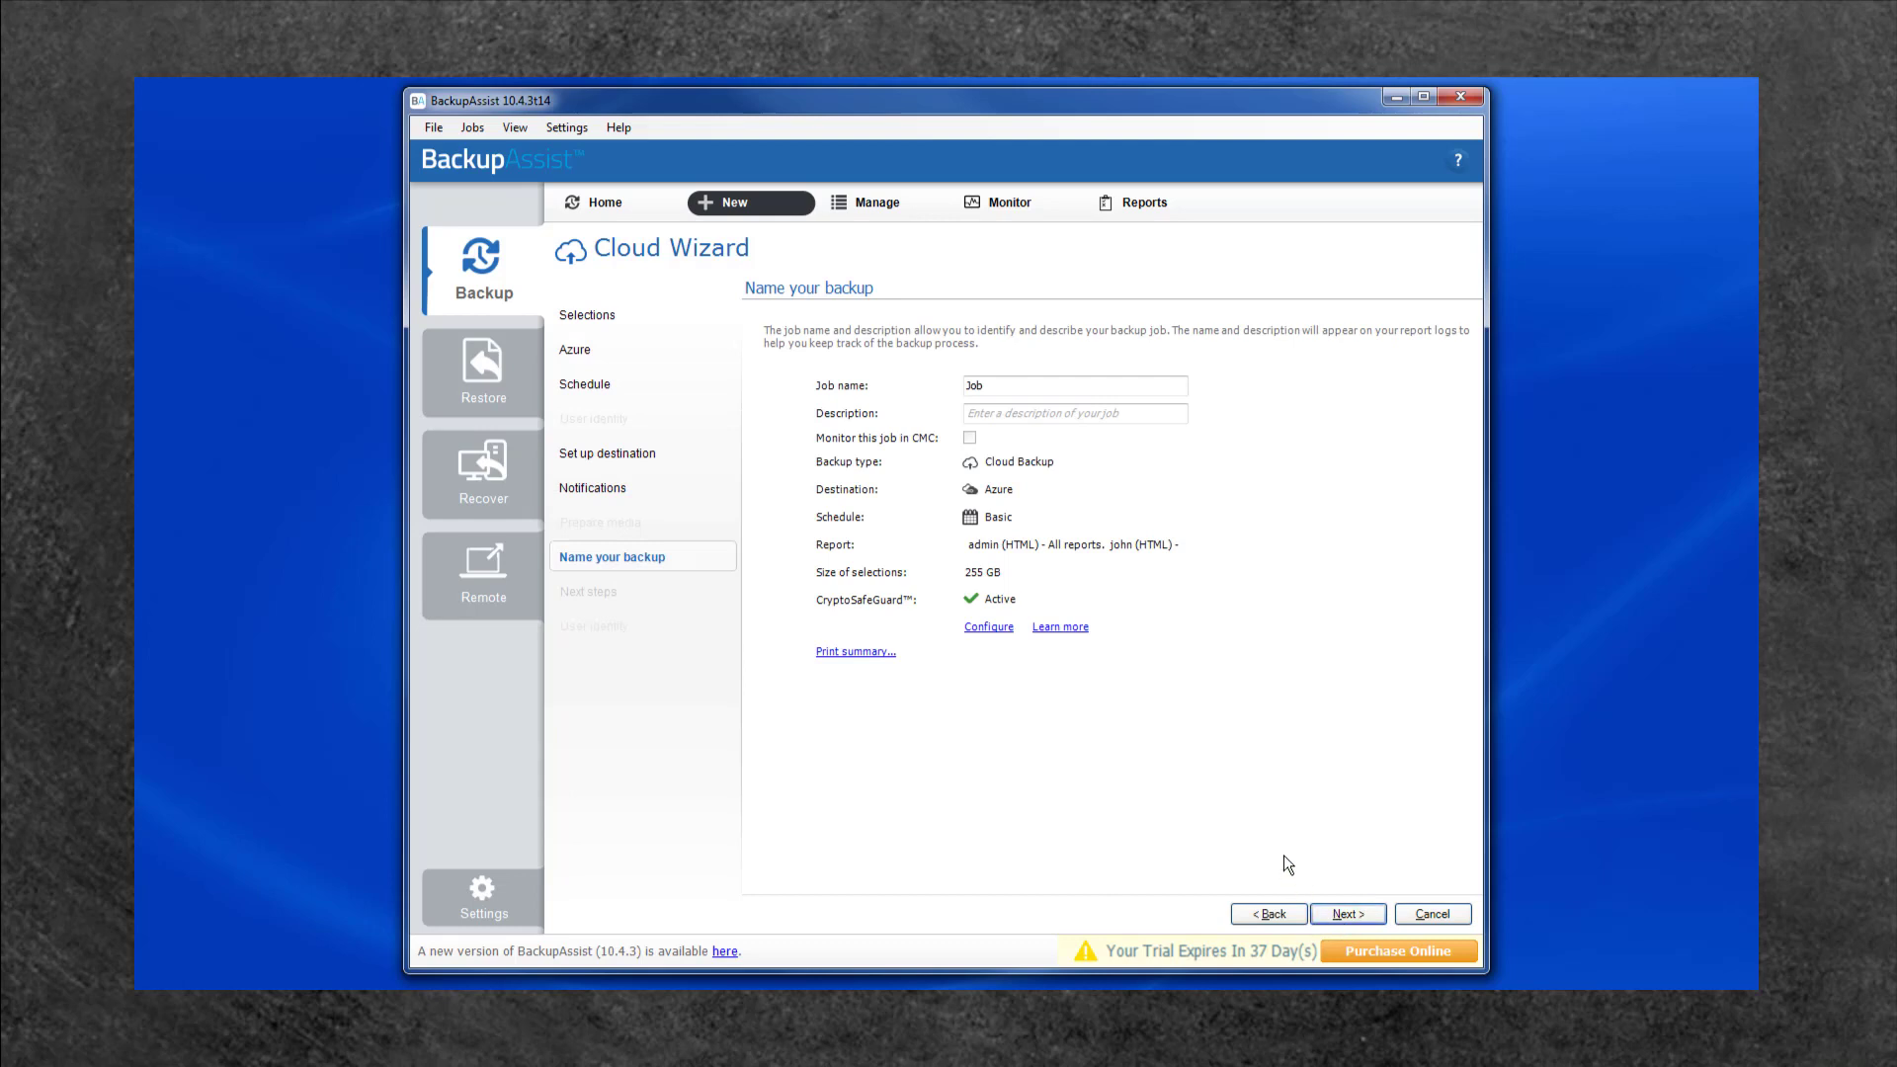
double_click(988, 386)
type("mainfilese")
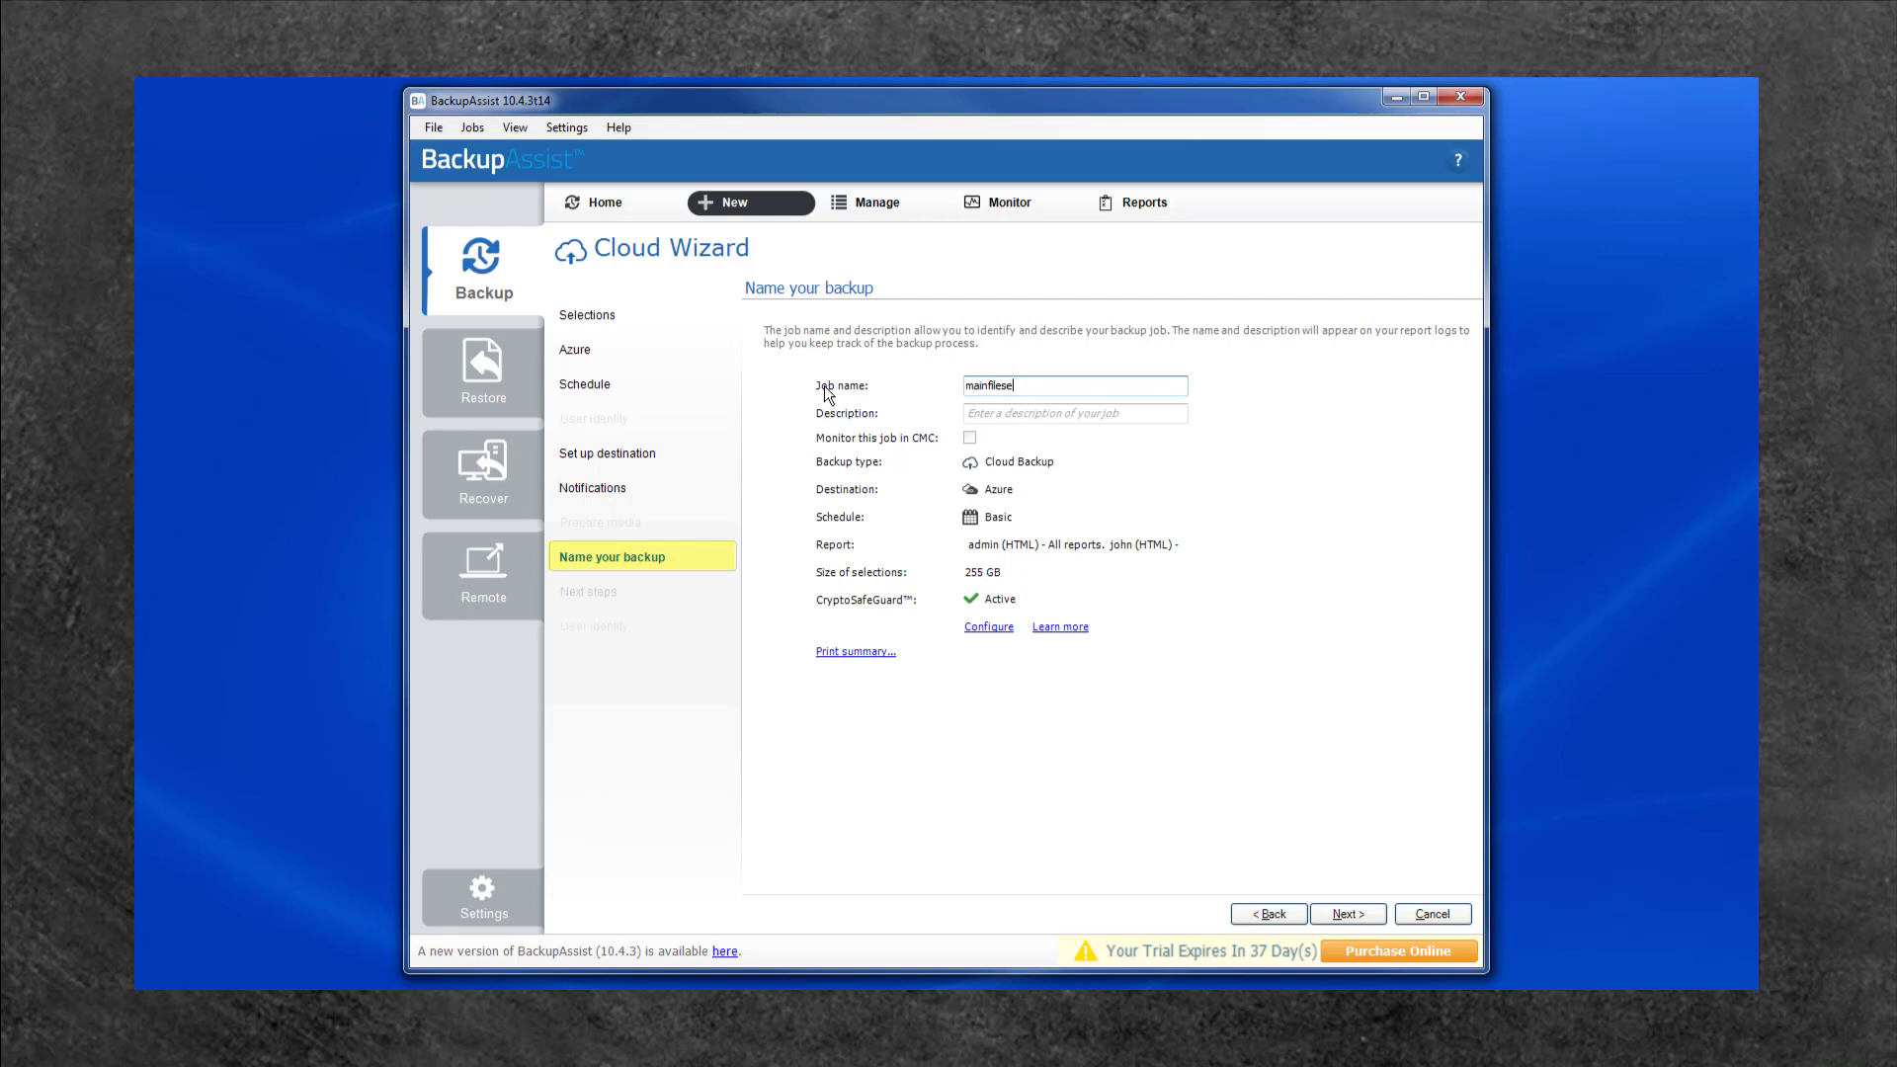
type("rver")
left_click(1348, 913)
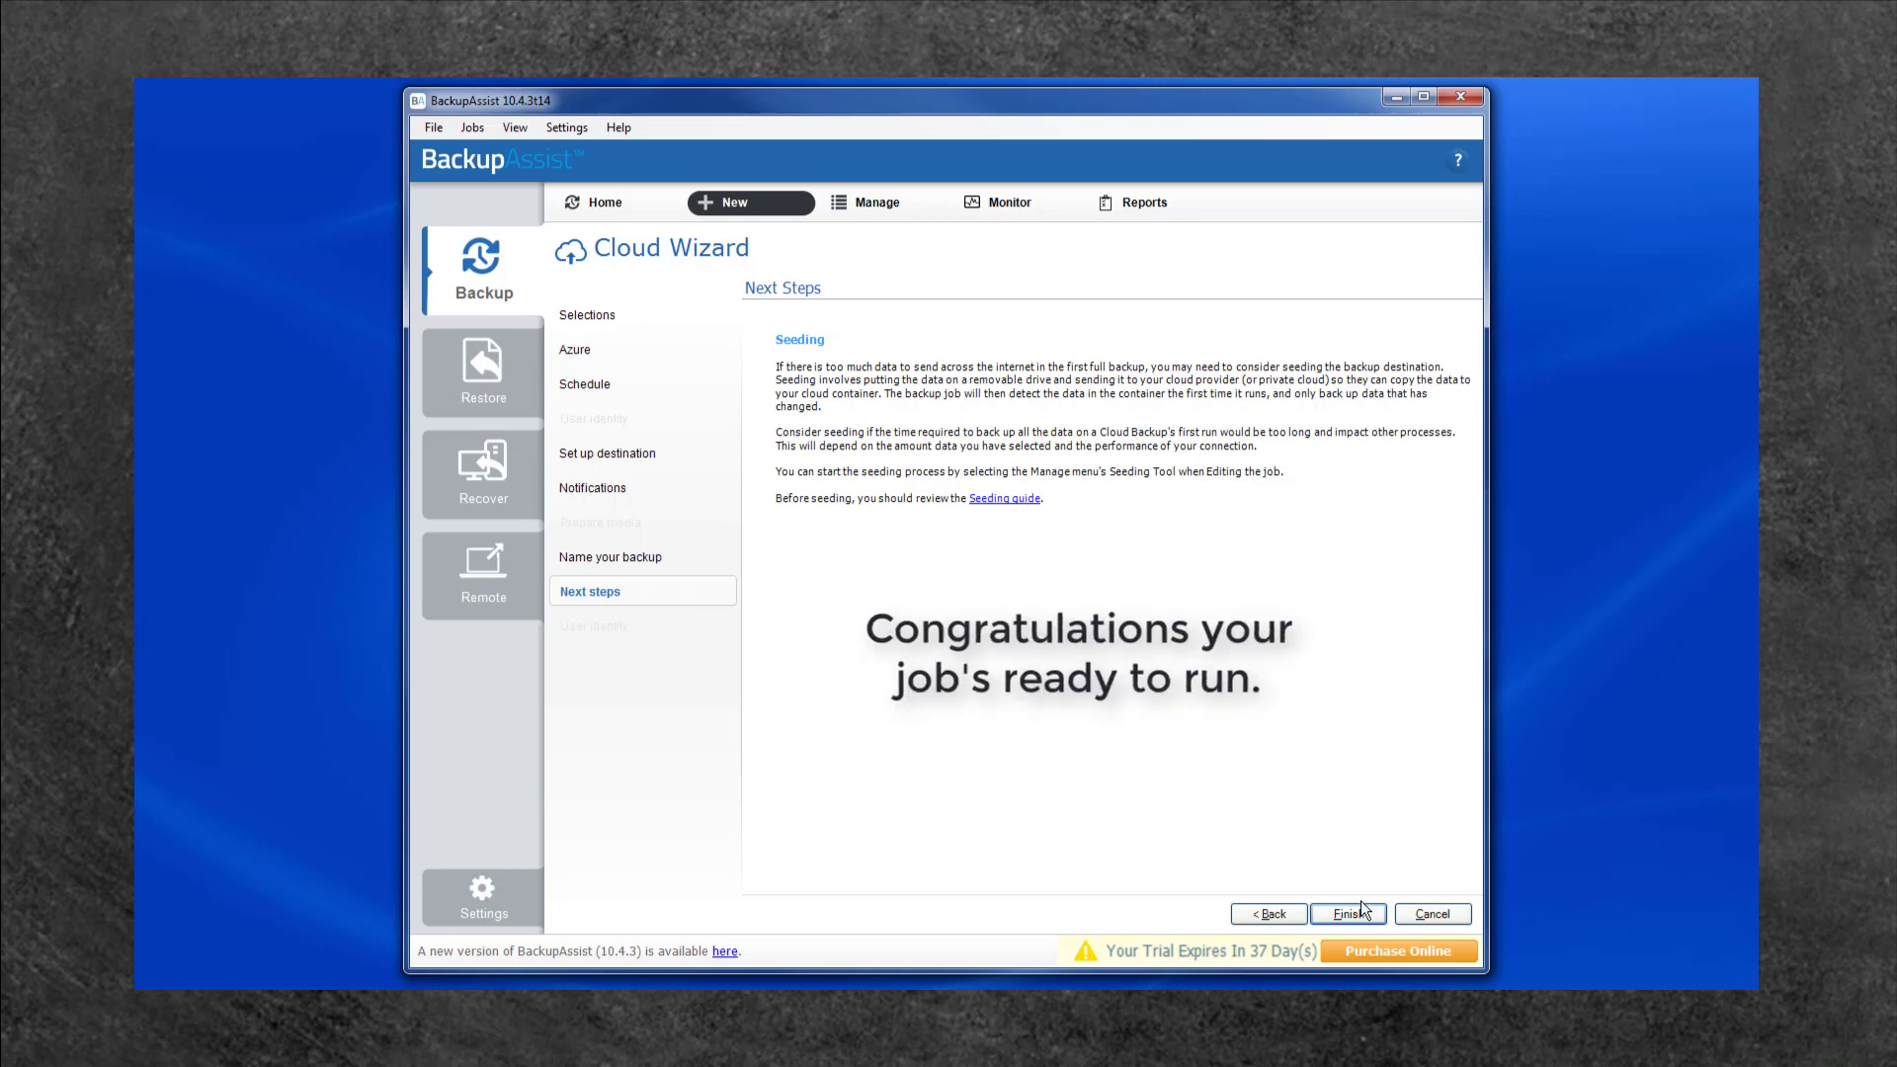
Finish the wizard to save the mainfileserver cloud job targeting bacontainer.mainfileback, next run today 10:00 PM.
left_click(1349, 911)
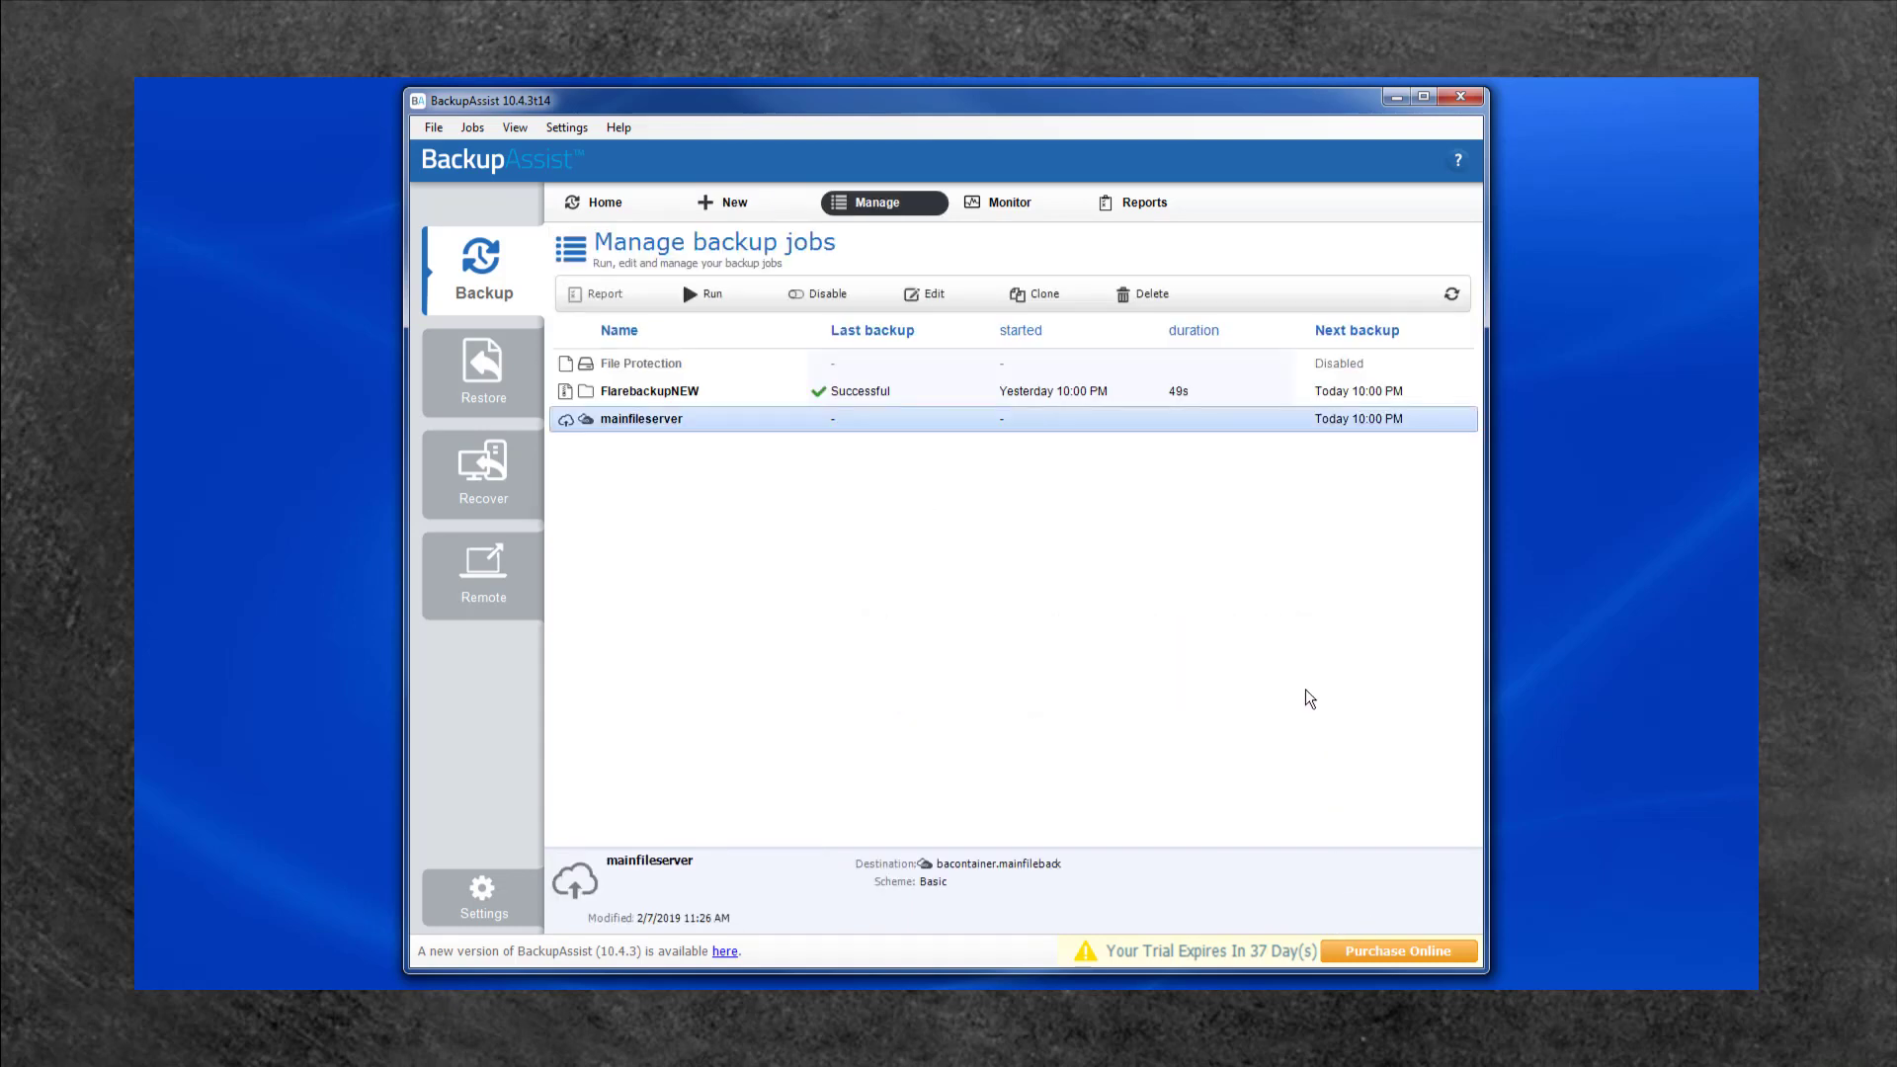